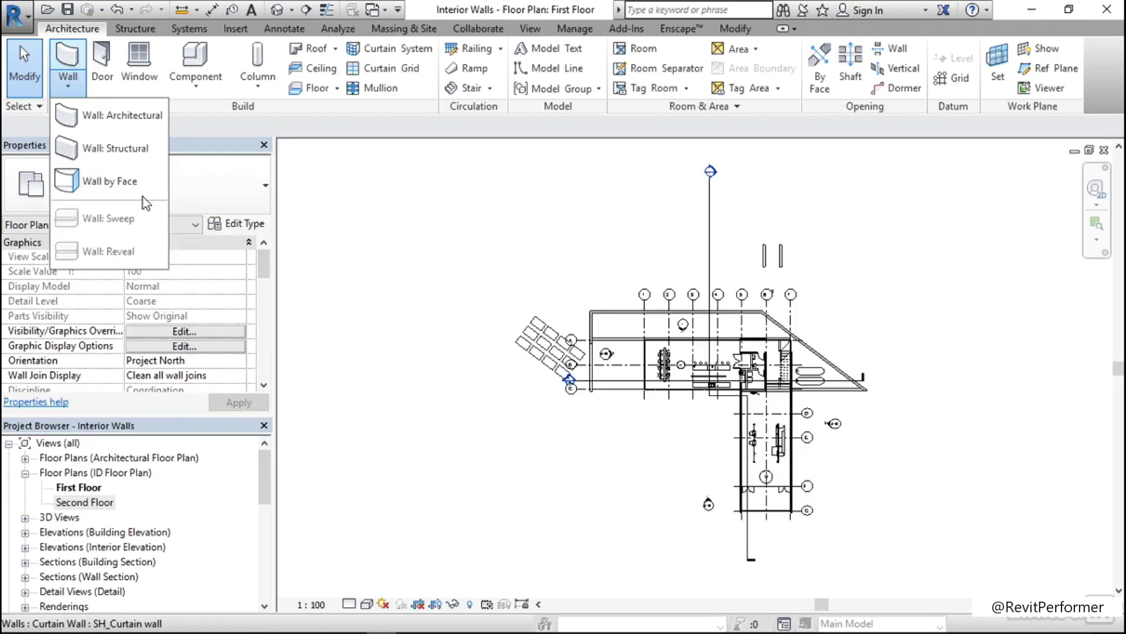
Start placing an architectural wall with the Basic Wall type Interior - Partition
{"action": "left_click", "coordinate": [125, 117]}
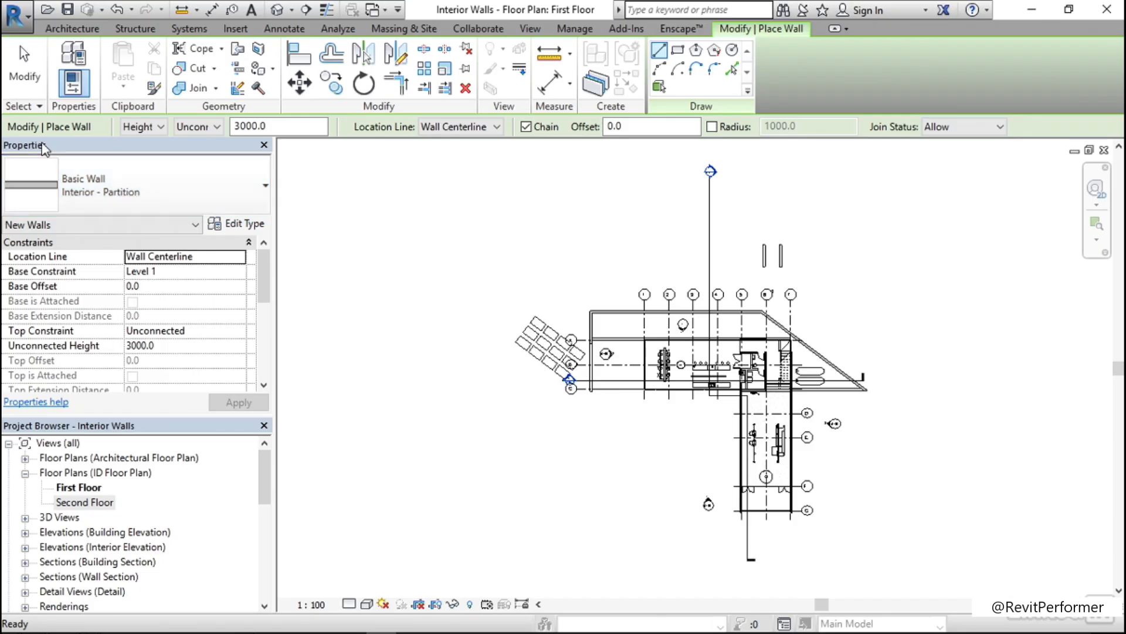
{"action": "left_click", "coordinate": [186, 195]}
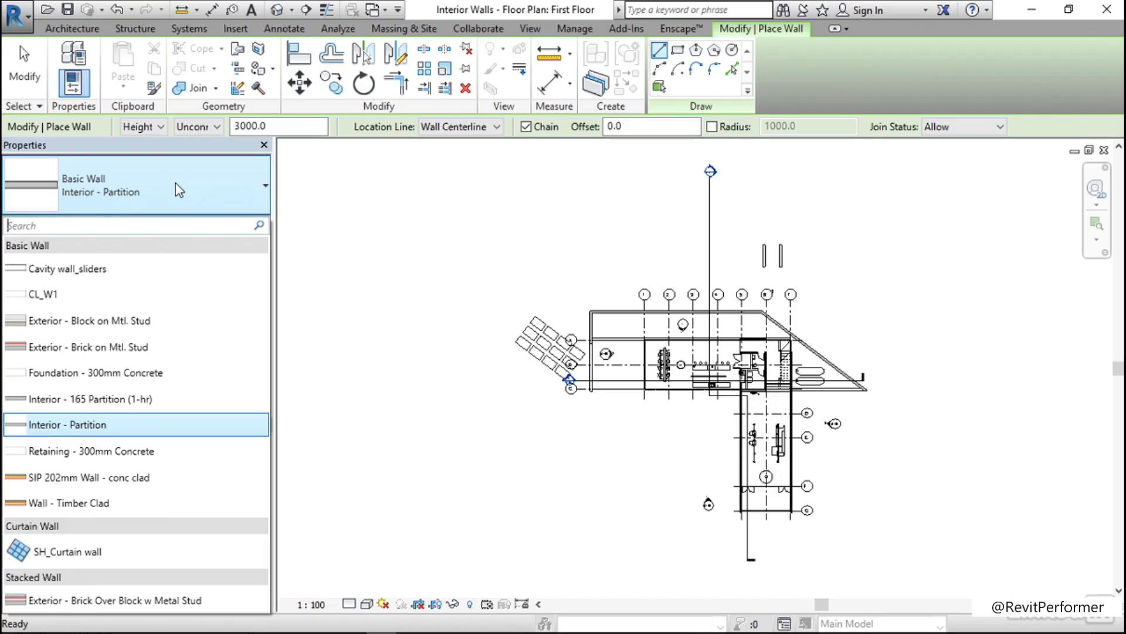
{"action": "left_click", "coordinate": [83, 425]}
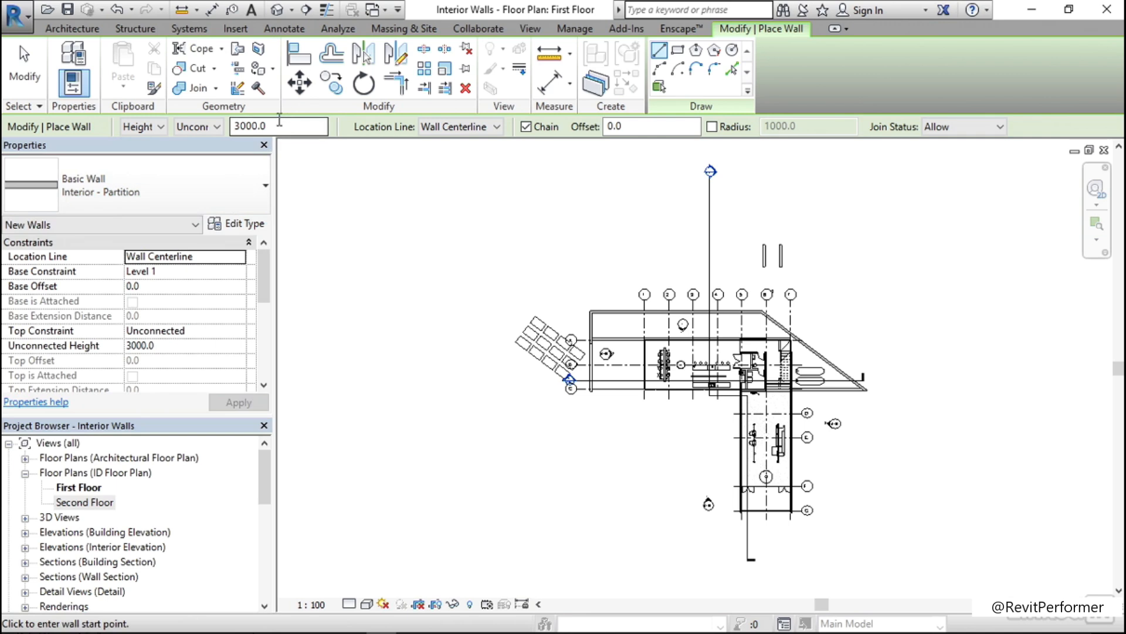
Review the top constraint levels and the location line options available for the new wall
{"action": "left_click", "coordinate": [216, 126]}
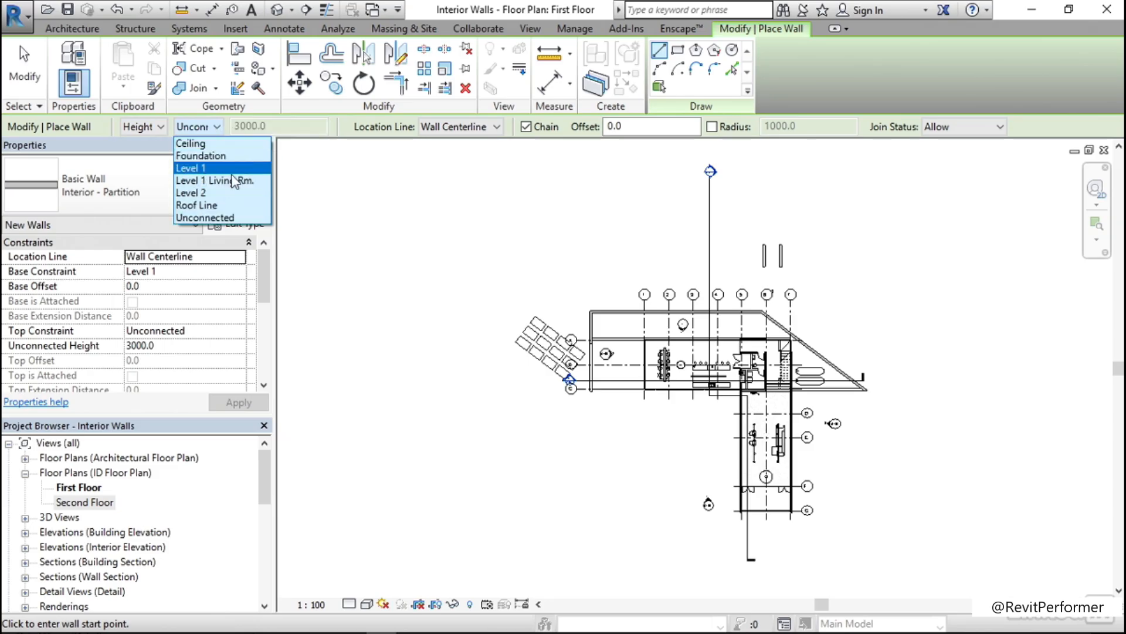
{"action": "left_click", "coordinate": [336, 132]}
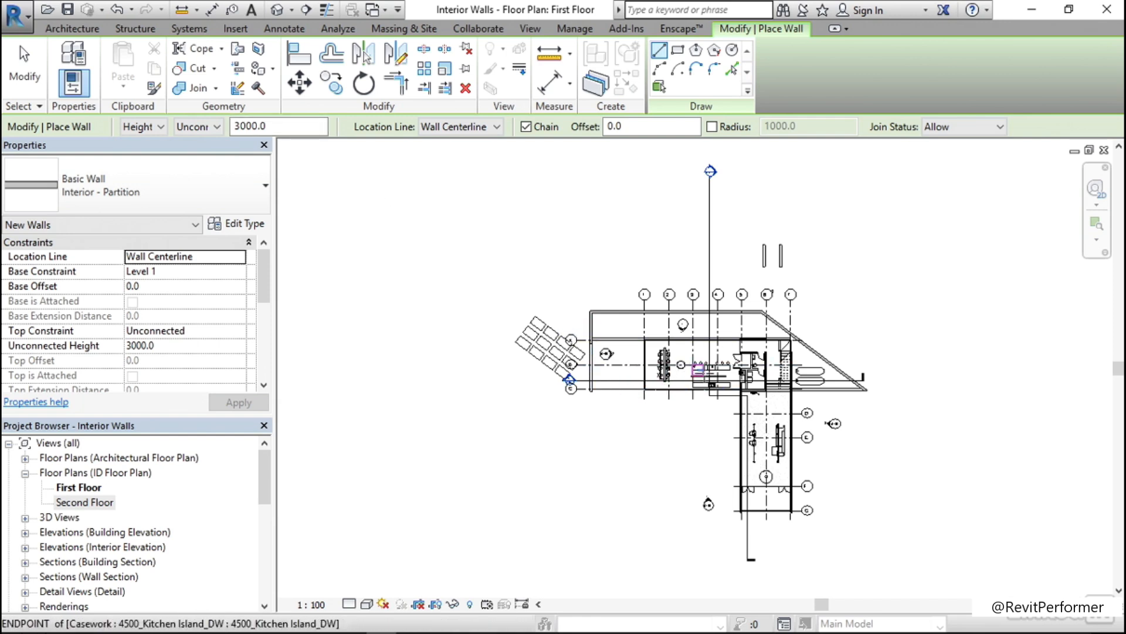
{"action": "scroll", "coordinate": [704, 372], "scroll_direction": "up", "scroll_amount": 2}
{"action": "scroll", "coordinate": [714, 365], "scroll_direction": "up", "scroll_amount": 4}
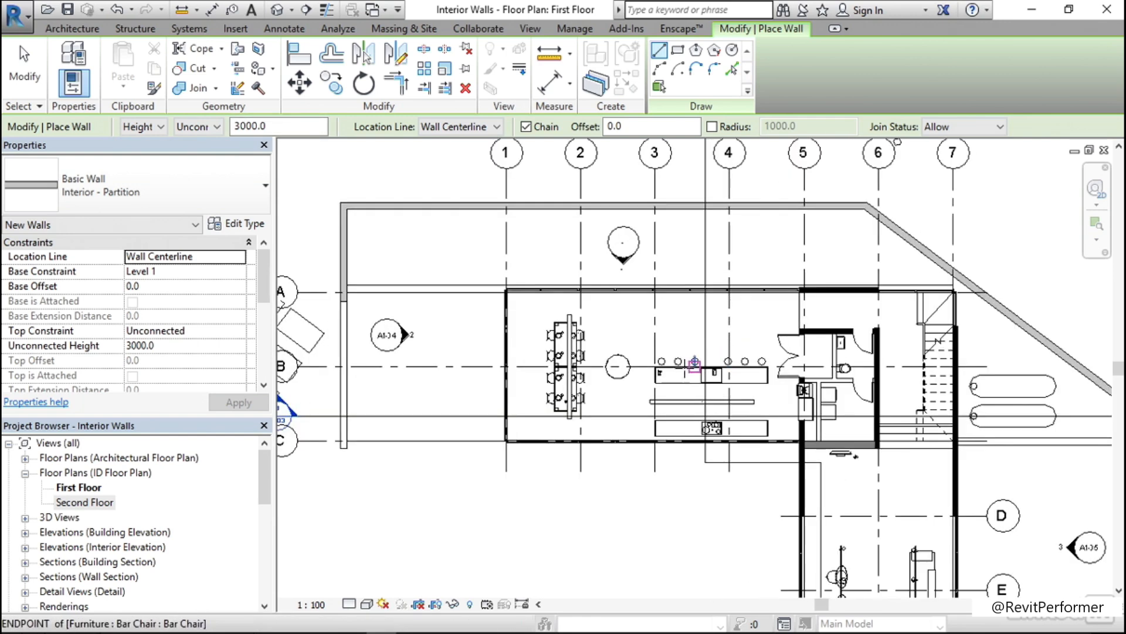
{"action": "scroll", "coordinate": [636, 375], "scroll_direction": "up", "scroll_amount": 3}
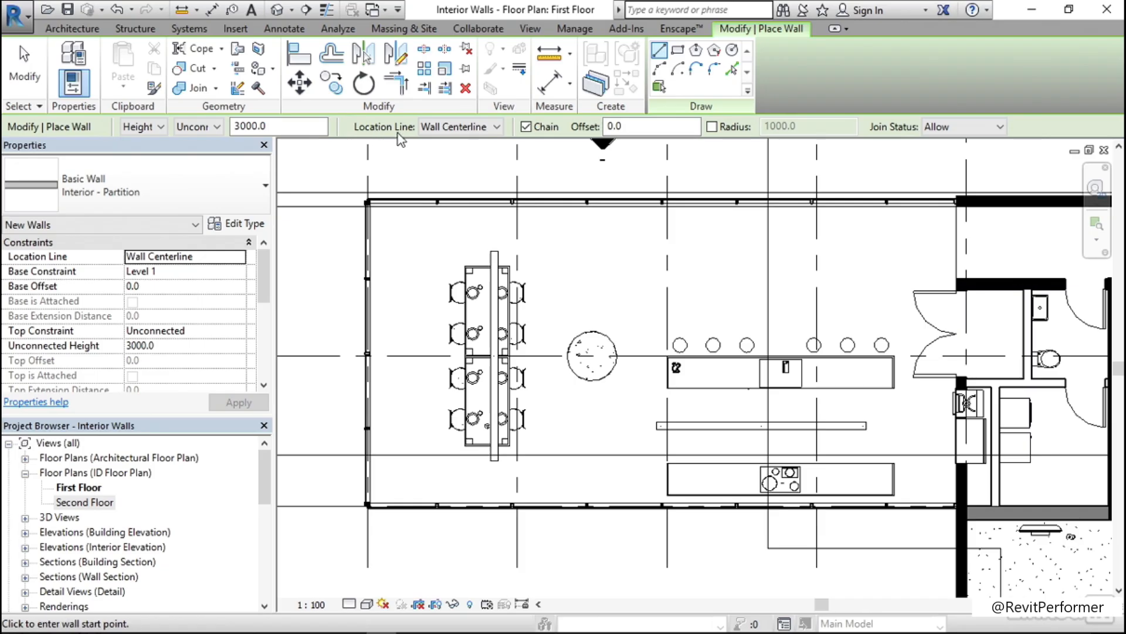
{"action": "left_click", "coordinate": [487, 134]}
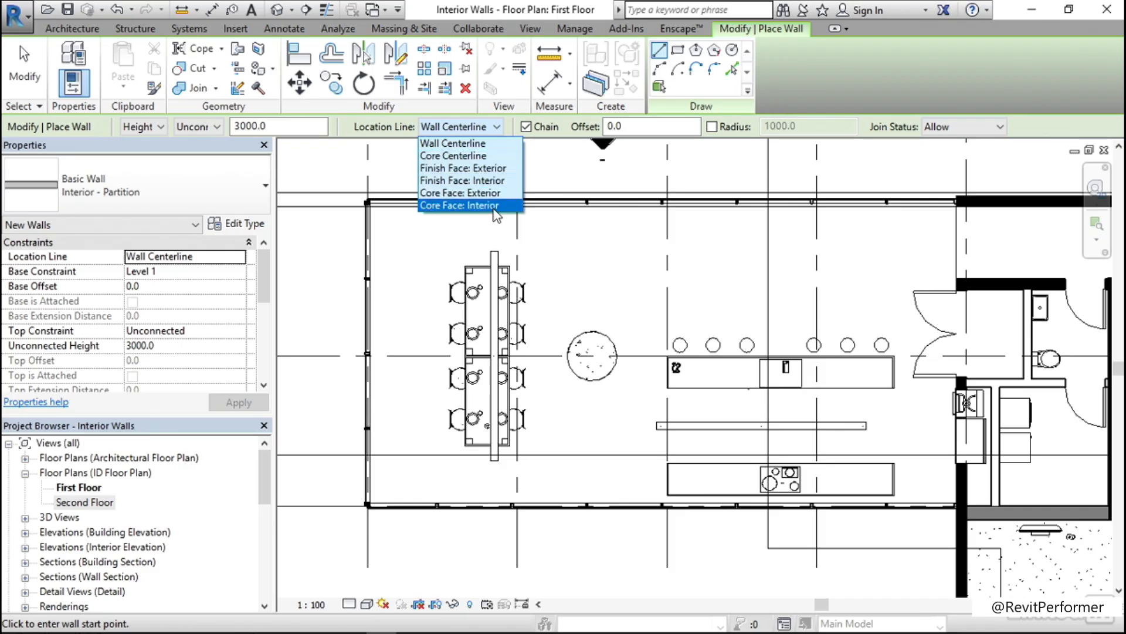
Inspect the layer structure of the Interior - Partition wall type, keeping its settings
{"action": "left_click", "coordinate": [246, 227]}
{"action": "left_click", "coordinate": [245, 228]}
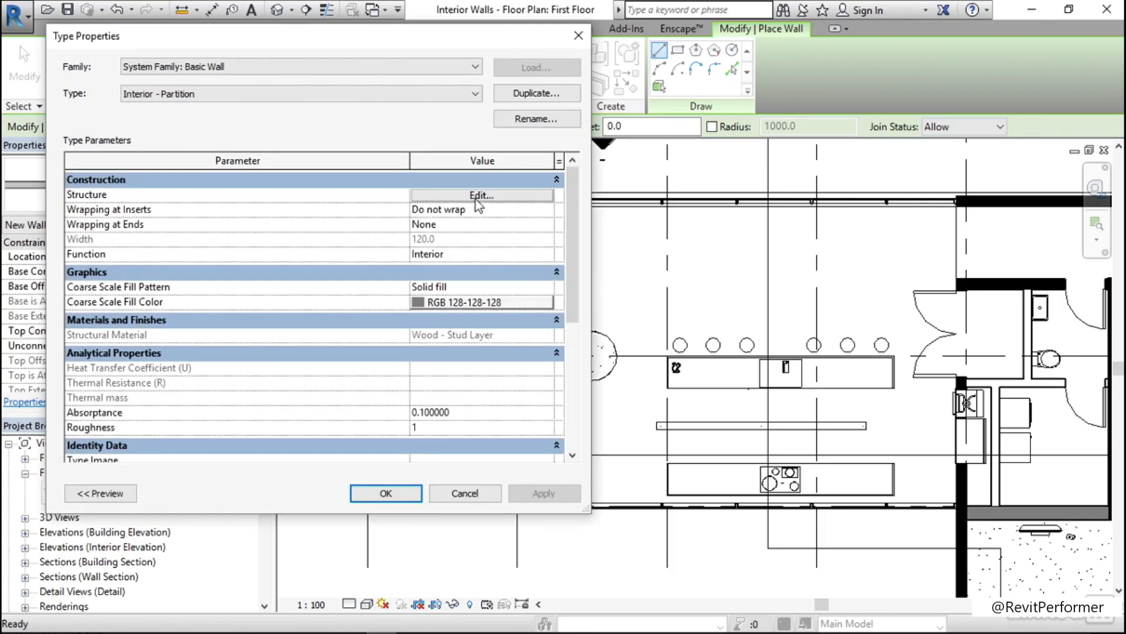
{"action": "left_click", "coordinate": [478, 195]}
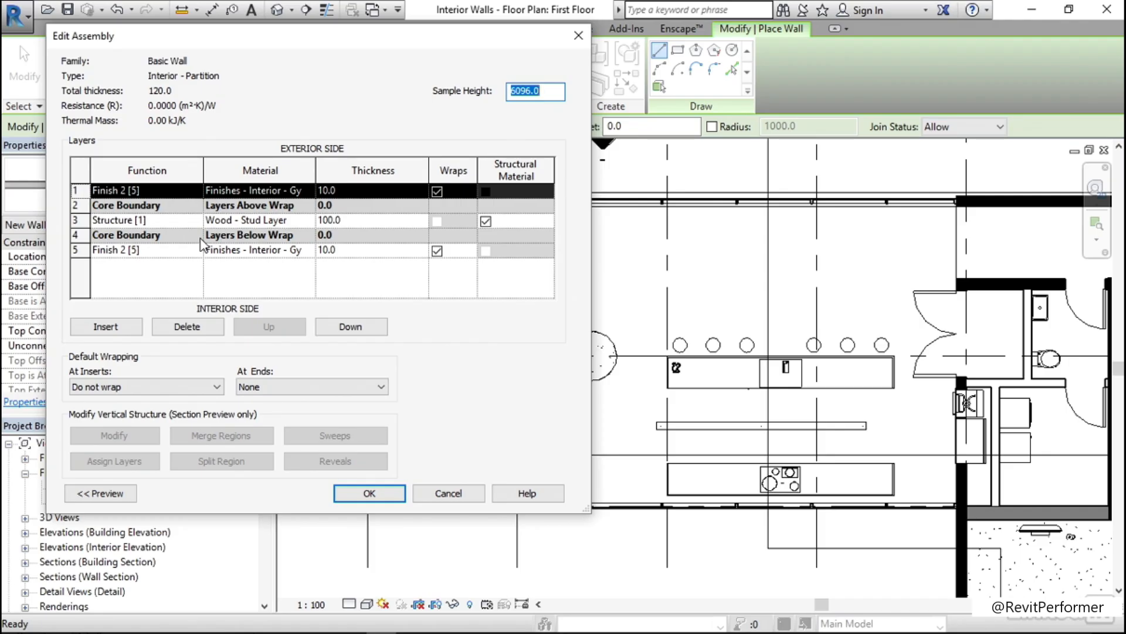
{"action": "left_click", "coordinate": [380, 491]}
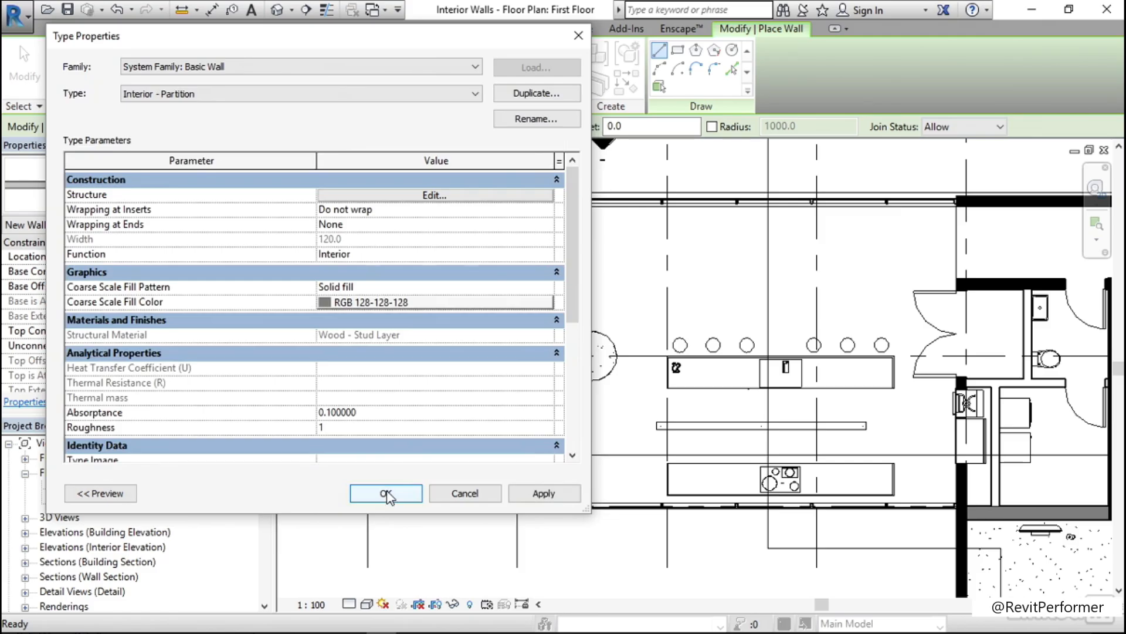
{"action": "left_click", "coordinate": [386, 493]}
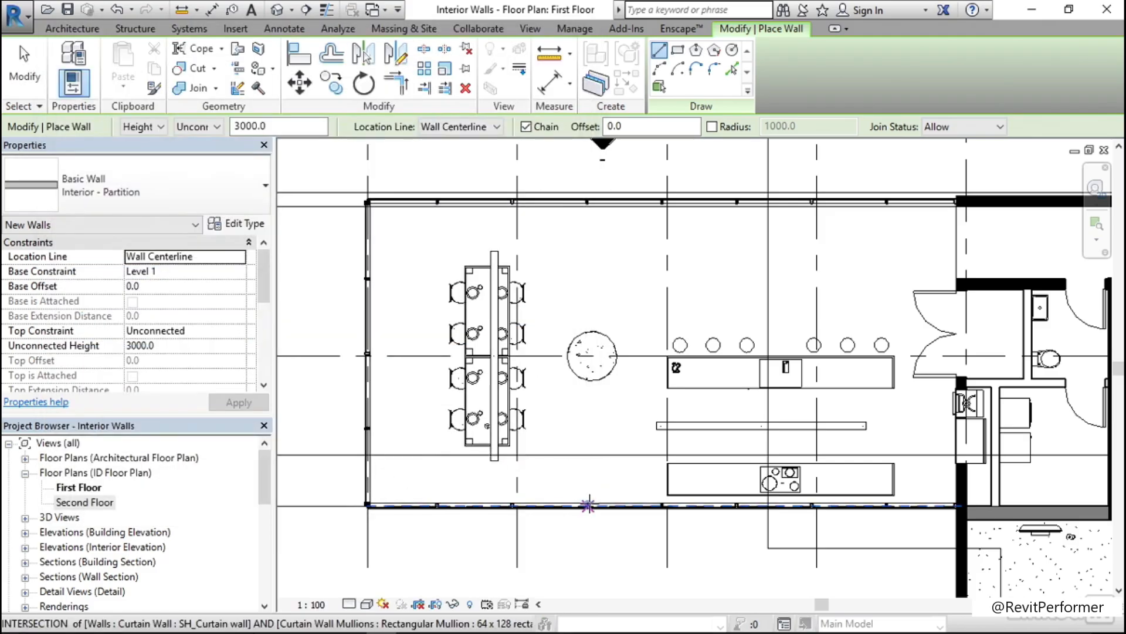
Draw the partition wall midway between grids 2 and 3, from the curtain wall mullion on grid C straight up to the one on grid A
{"action": "scroll", "coordinate": [586, 503], "scroll_direction": "up", "scroll_amount": 5}
{"action": "scroll", "coordinate": [589, 505], "scroll_direction": "up", "scroll_amount": 4}
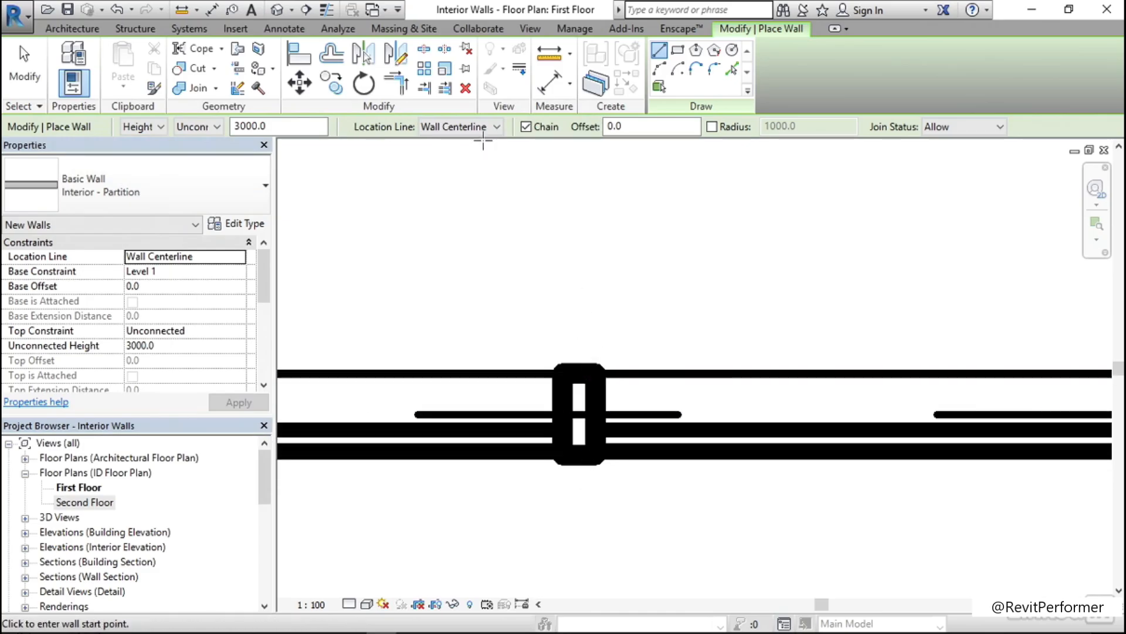
{"action": "left_click", "coordinate": [580, 374]}
{"action": "scroll", "coordinate": [575, 422], "scroll_direction": "up", "scroll_amount": 2}
{"action": "scroll", "coordinate": [584, 487], "scroll_direction": "down", "scroll_amount": 5}
{"action": "scroll", "coordinate": [588, 519], "scroll_direction": "down", "scroll_amount": 5}
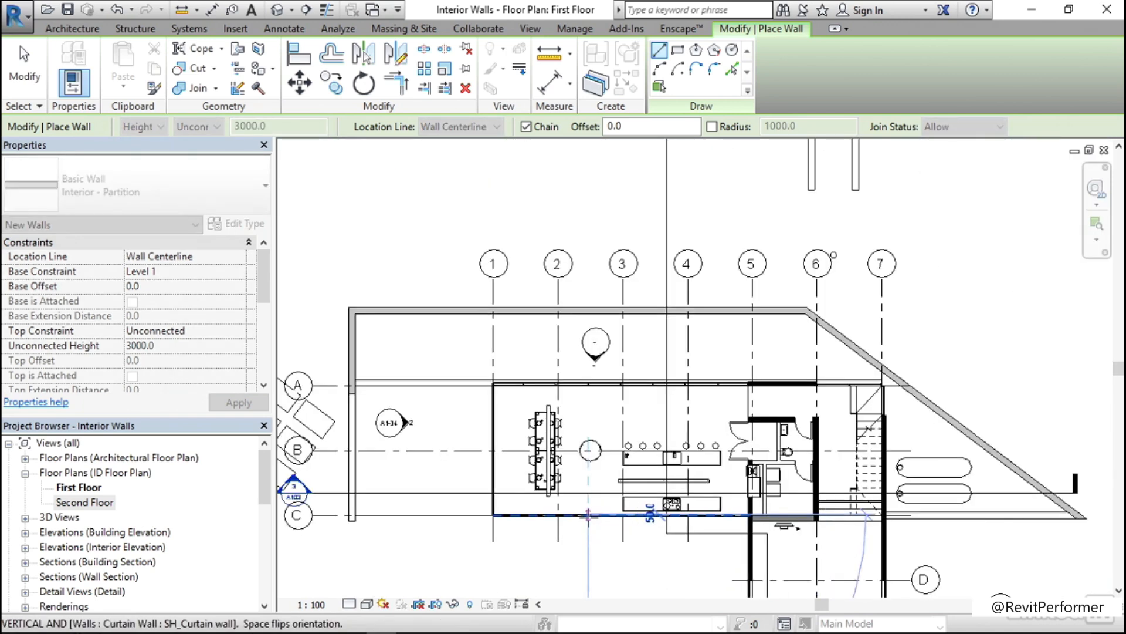
{"action": "scroll", "coordinate": [590, 452], "scroll_direction": "up", "scroll_amount": 3}
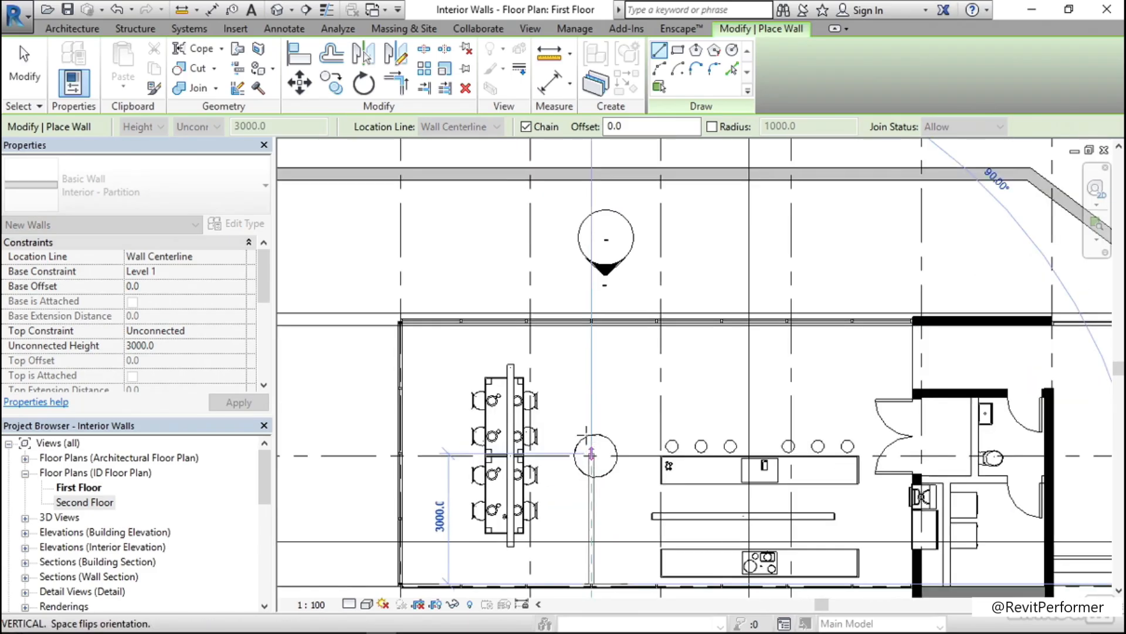
{"action": "scroll", "coordinate": [592, 323], "scroll_direction": "up", "scroll_amount": 5}
{"action": "scroll", "coordinate": [614, 350], "scroll_direction": "up", "scroll_amount": 4}
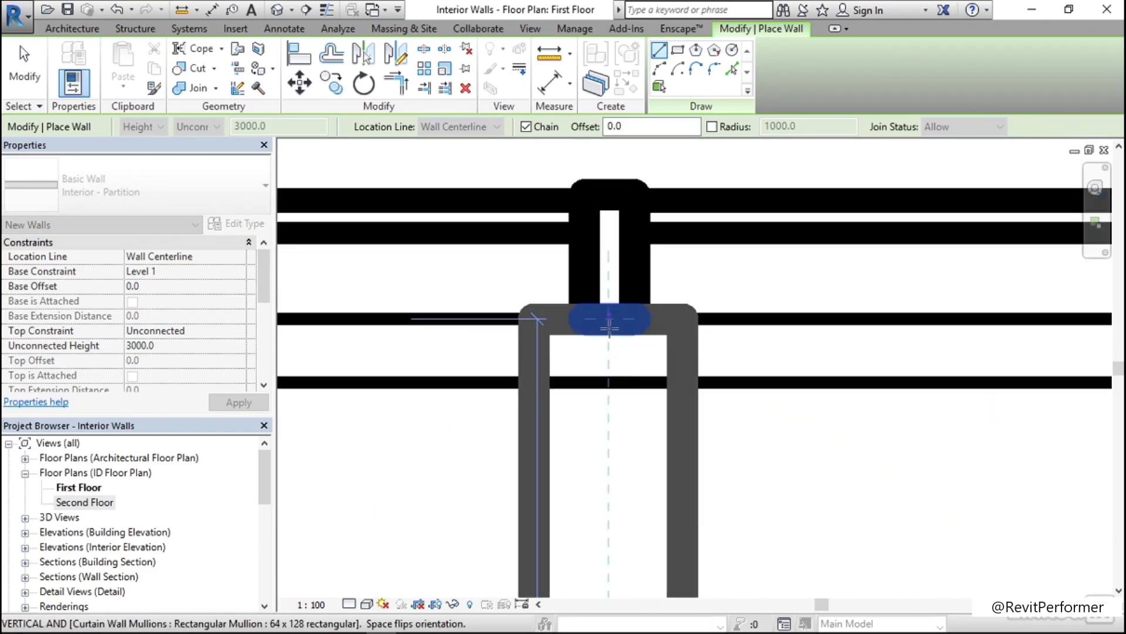
{"action": "left_click", "coordinate": [610, 326]}
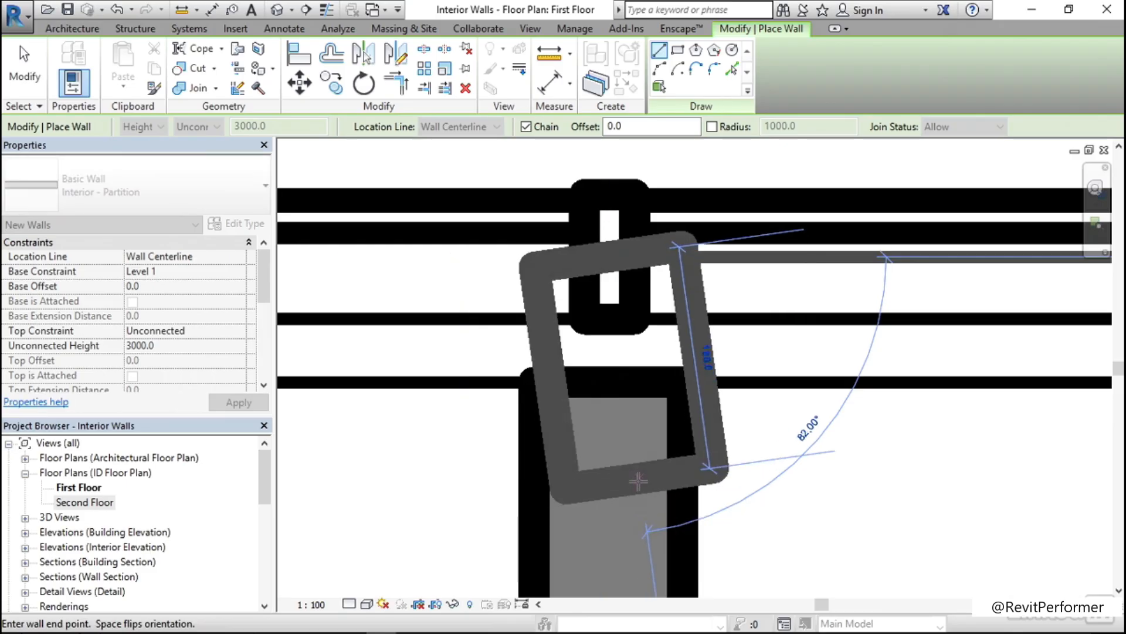
{"action": "key", "text": "Escape"}
{"action": "key", "text": "Escape"}
Split the new partition wall at a point inside the round concrete column
{"action": "scroll", "coordinate": [534, 343], "scroll_direction": "down", "scroll_amount": 2}
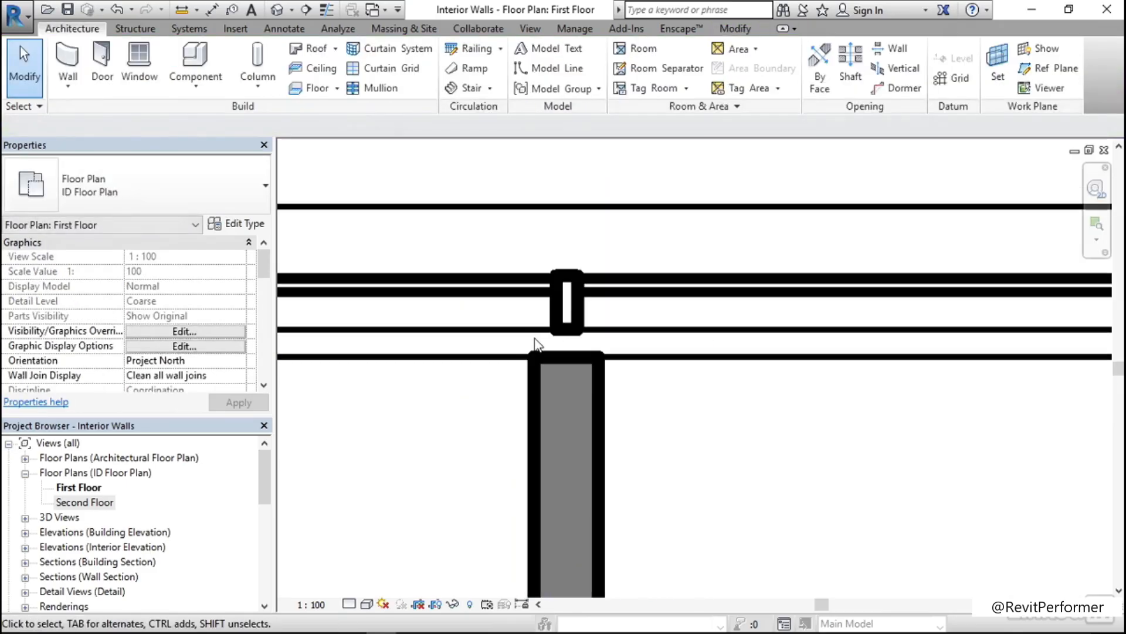
{"action": "scroll", "coordinate": [534, 339], "scroll_direction": "down", "scroll_amount": 5}
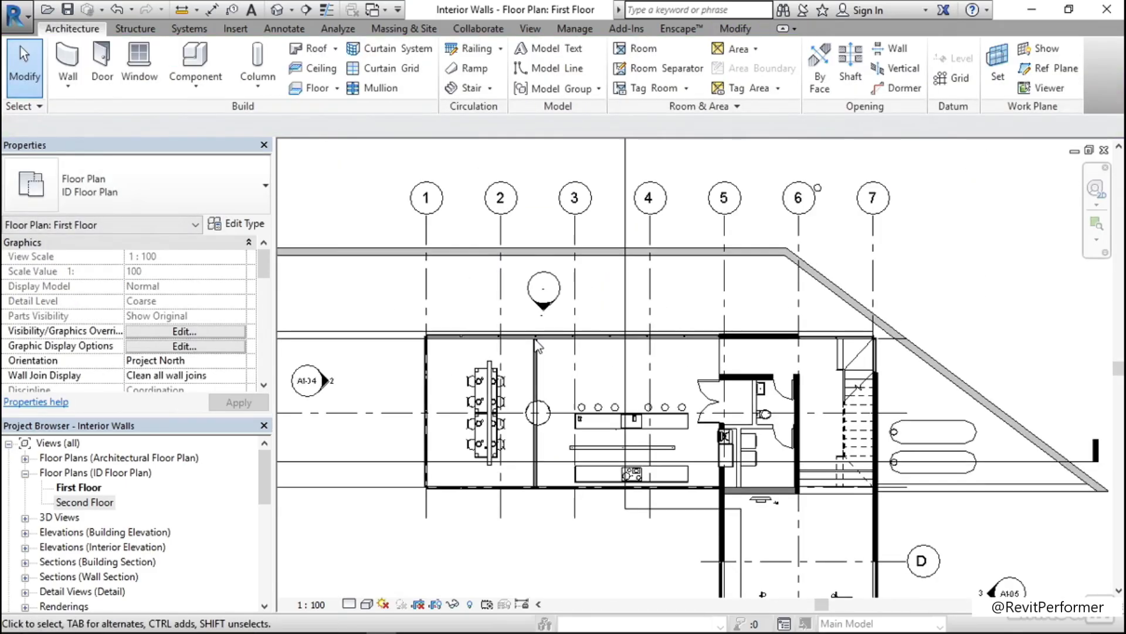
{"action": "scroll", "coordinate": [498, 440], "scroll_direction": "up", "scroll_amount": 3}
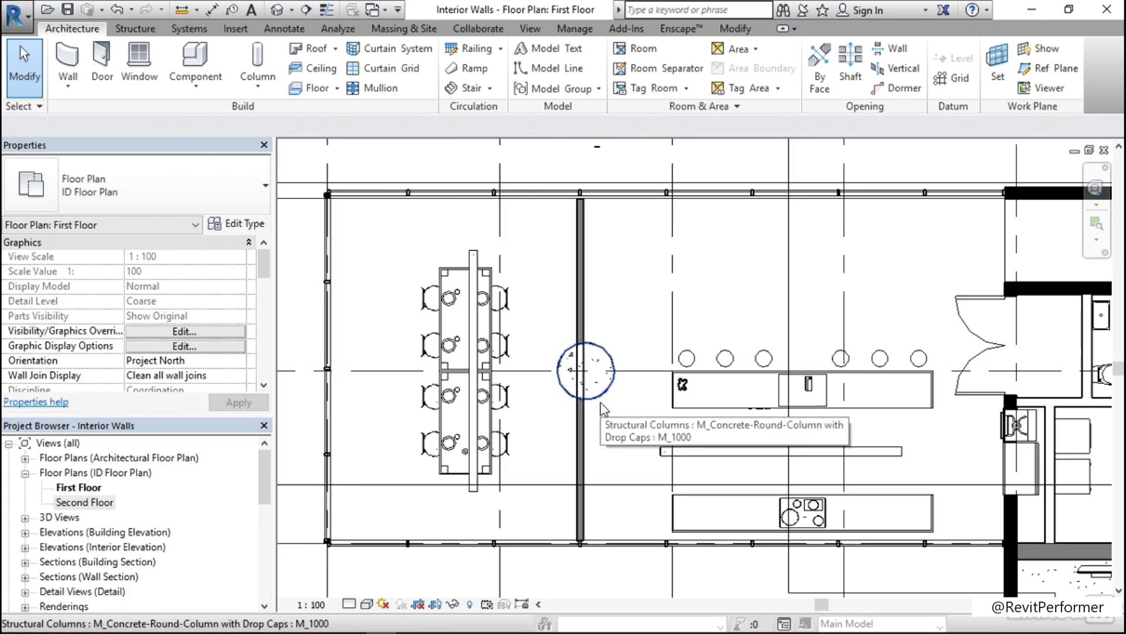
{"action": "scroll", "coordinate": [600, 403], "scroll_direction": "up", "scroll_amount": 3}
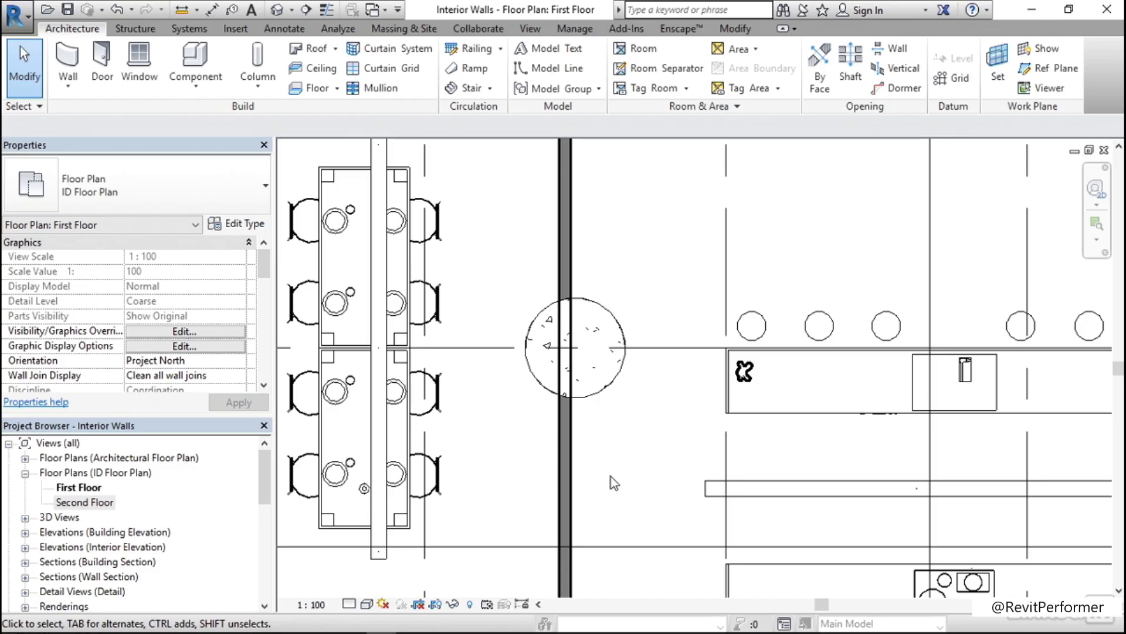
{"action": "left_click", "coordinate": [566, 274]}
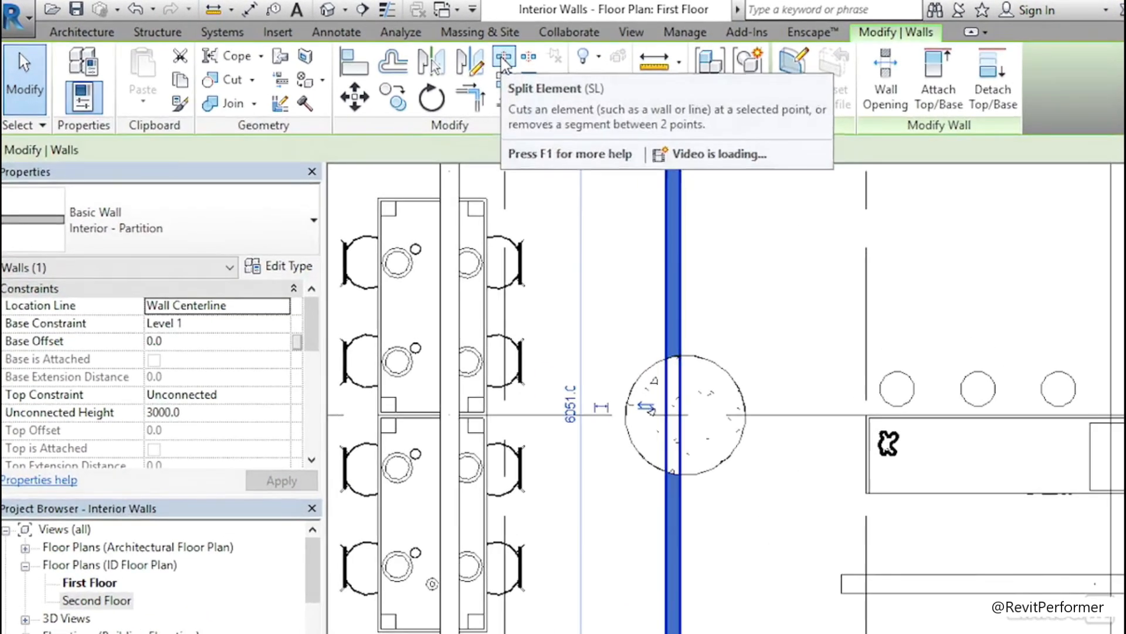
{"action": "left_click", "coordinate": [503, 61]}
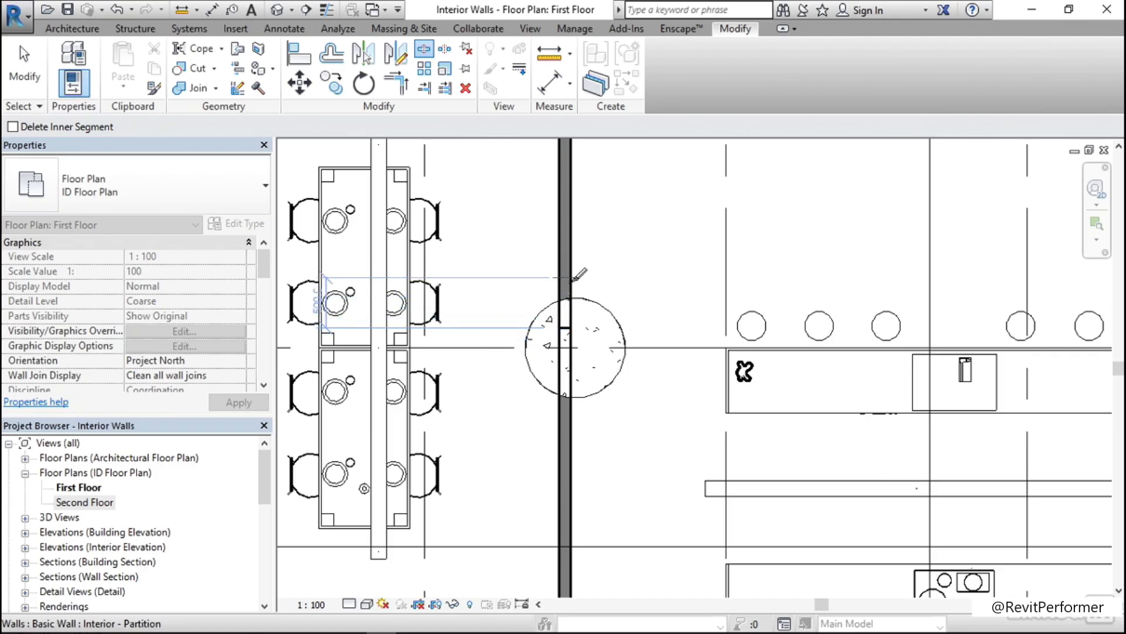
{"action": "key", "text": "Escape"}
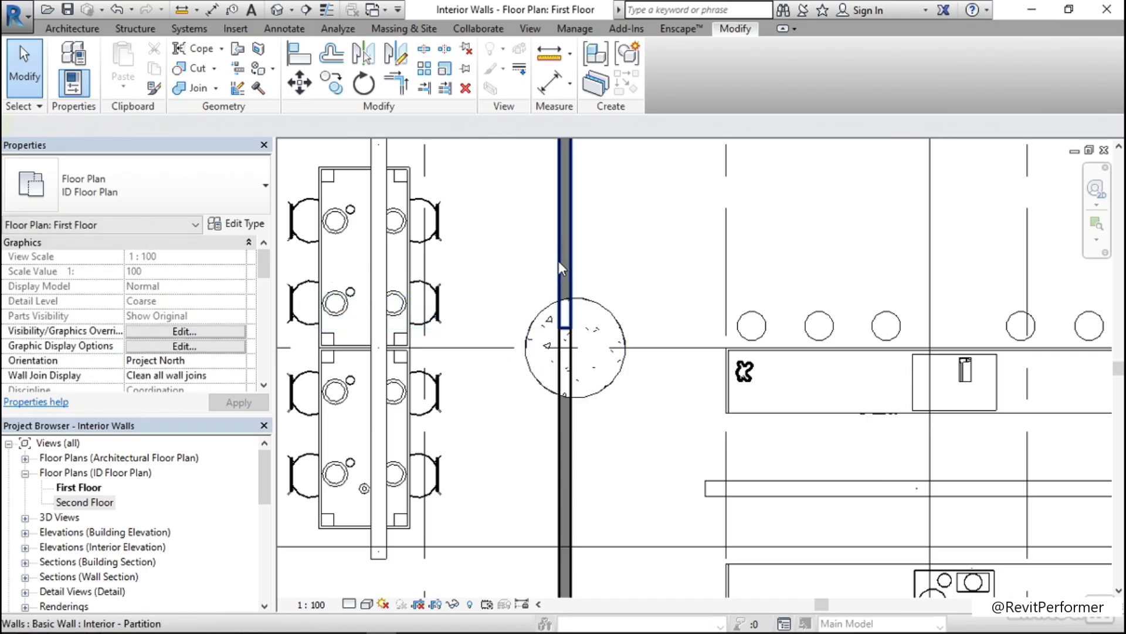
Shorten the upper wall segment so that it ends at the upper edge of the round column
{"action": "left_click", "coordinate": [567, 281]}
{"action": "left_click_drag", "start_coordinate": [566, 329], "coordinate": [566, 303]}
{"action": "left_click", "coordinate": [570, 338]}
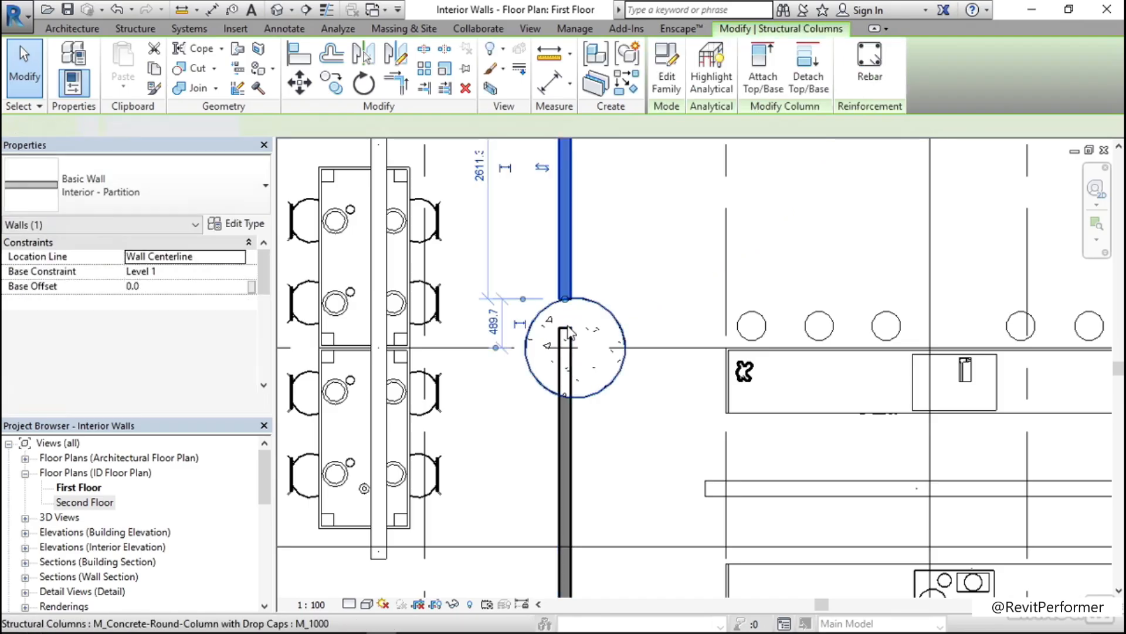
{"action": "left_click", "coordinate": [590, 419]}
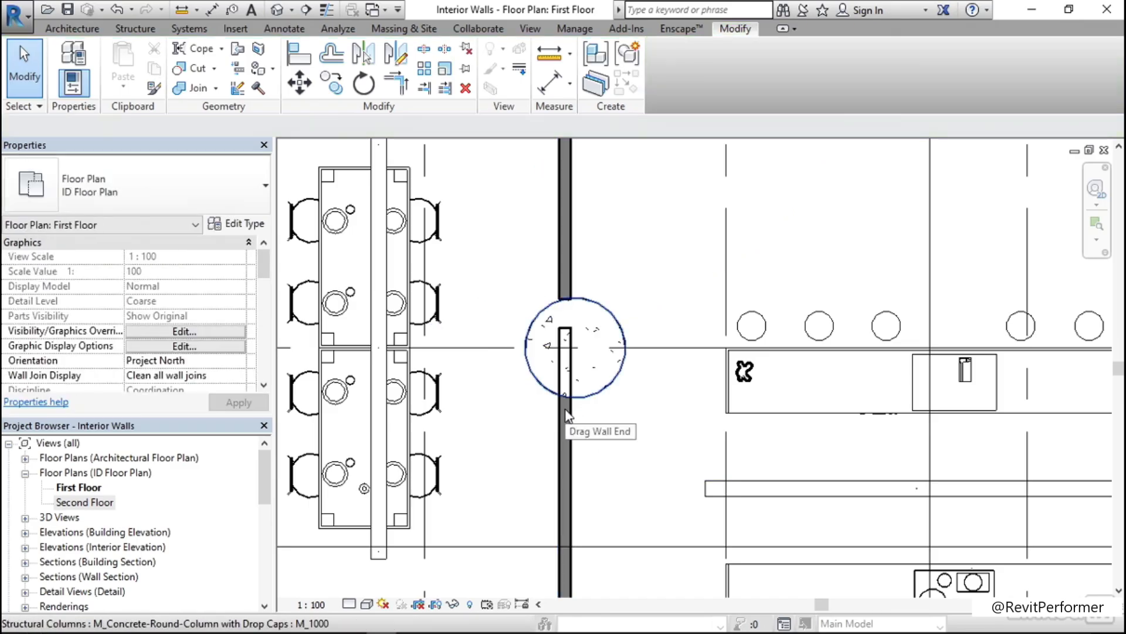
Shorten the lower wall segment so that it starts at the lower edge of the round column
{"action": "left_click", "coordinate": [563, 409]}
{"action": "key", "text": "Escape"}
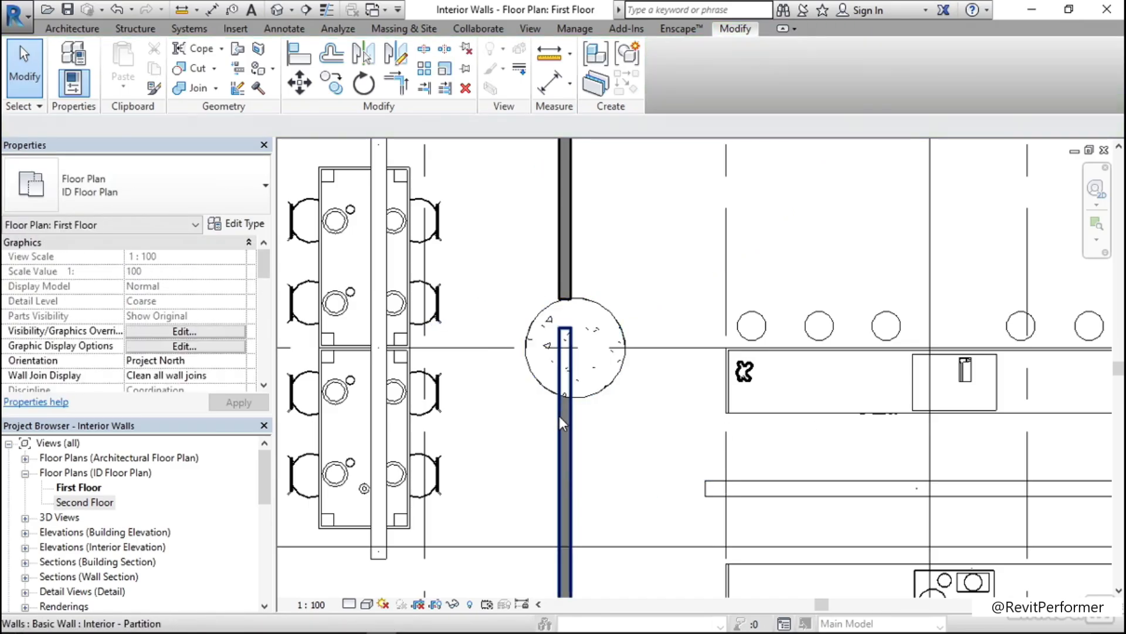
{"action": "left_click", "coordinate": [558, 416]}
{"action": "left_click_drag", "start_coordinate": [565, 327], "coordinate": [566, 398]}
{"action": "left_click", "coordinate": [619, 470]}
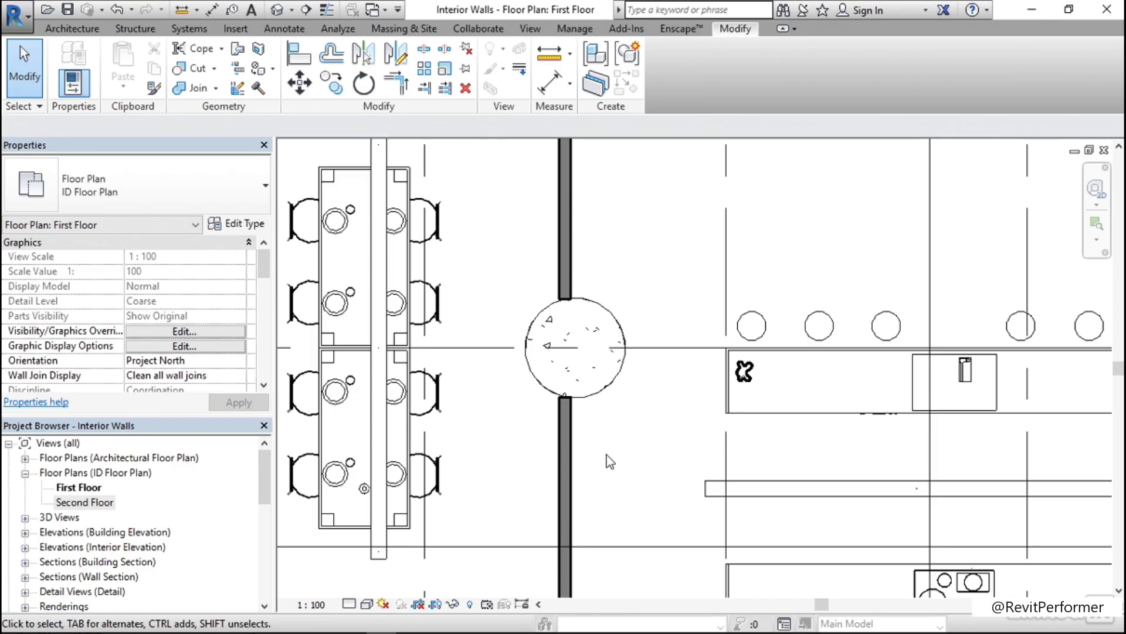
Check how the lower wall end meets the column's curved edge, and undo the segment shortening and the wall split
{"action": "scroll", "coordinate": [565, 396], "scroll_direction": "up", "scroll_amount": 8}
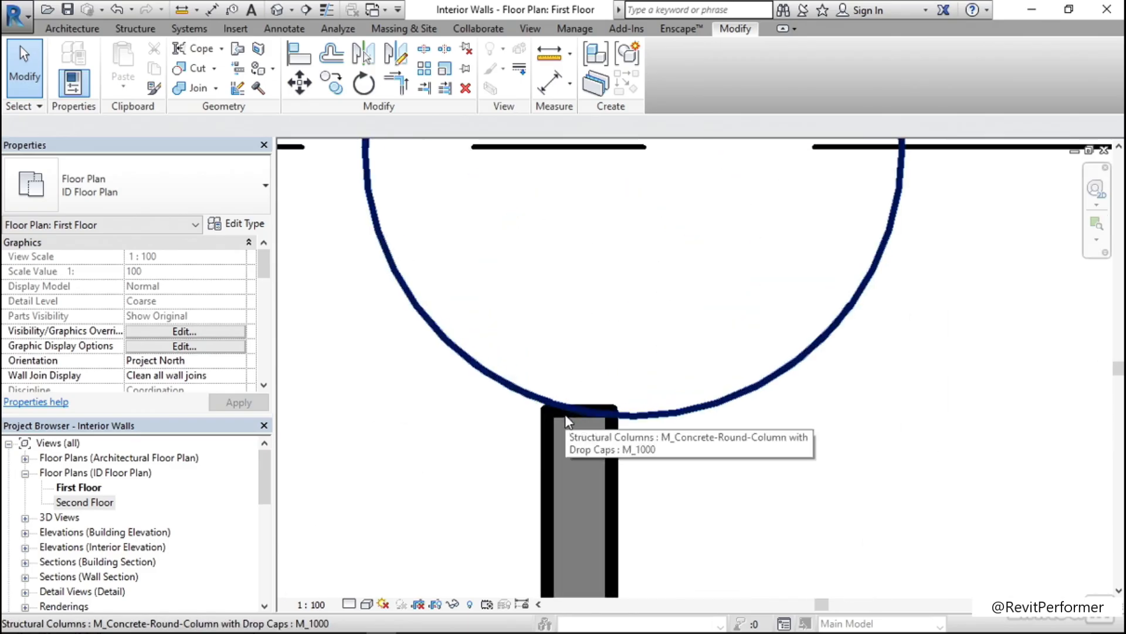
{"action": "scroll", "coordinate": [565, 414], "scroll_direction": "up", "scroll_amount": 5}
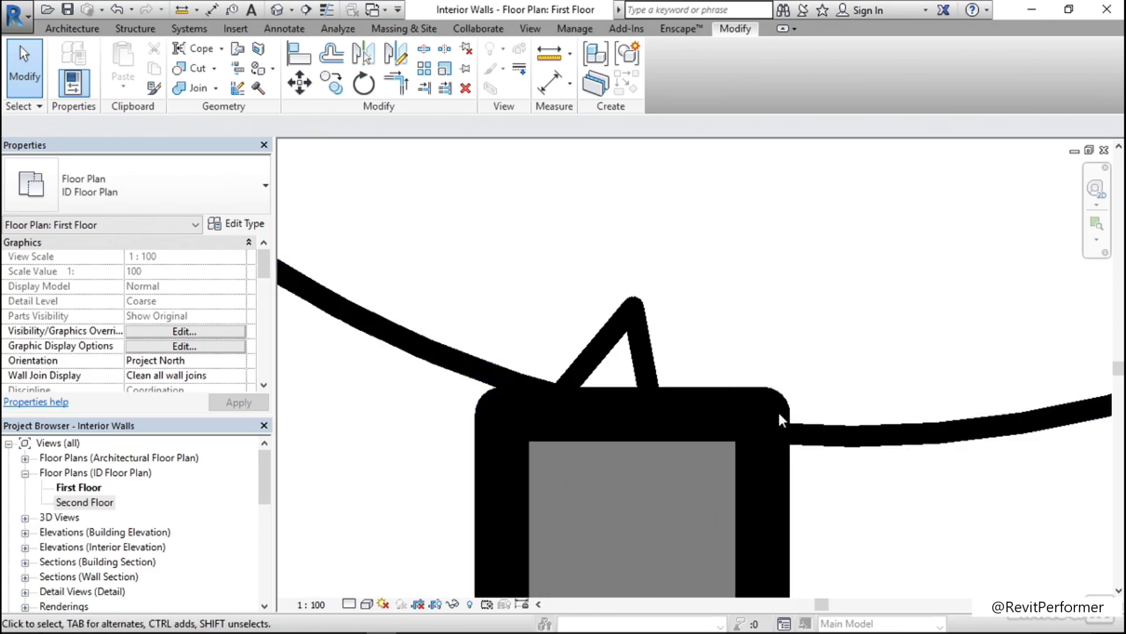
{"action": "scroll", "coordinate": [631, 485], "scroll_direction": "down", "scroll_amount": 10}
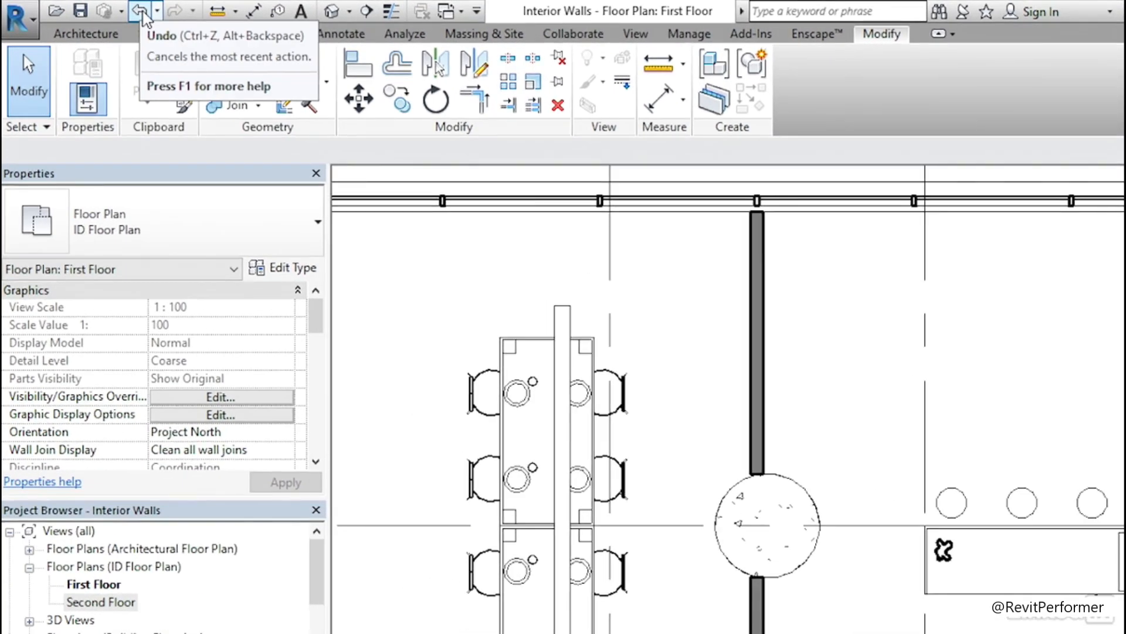
{"action": "left_click", "coordinate": [142, 11]}
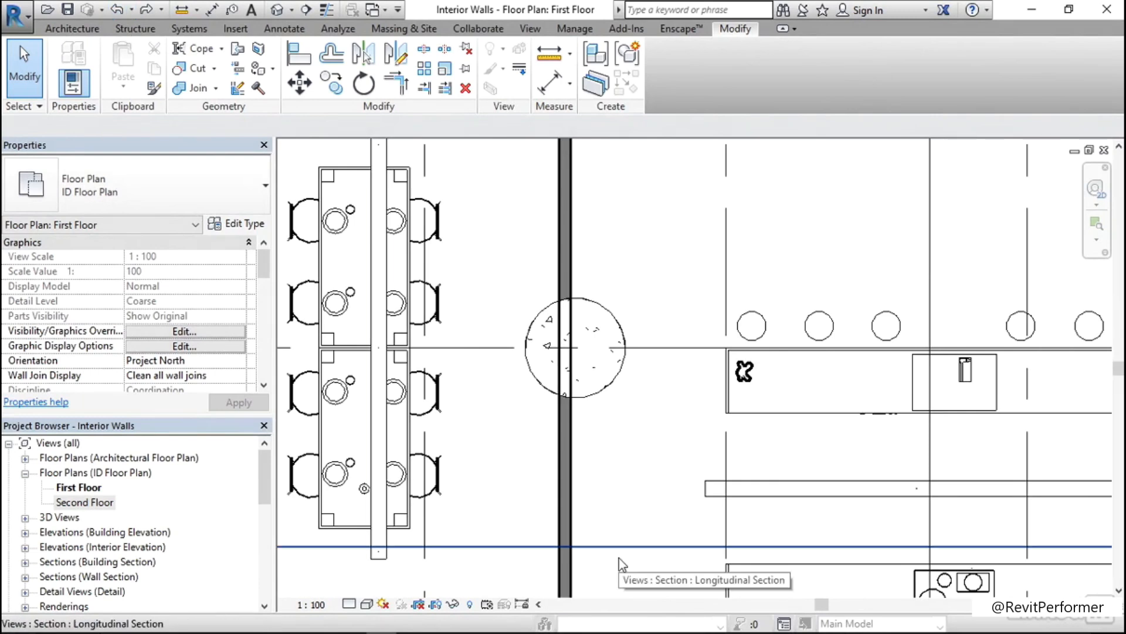
Join the geometry of the new partition wall with the round concrete column it crosses
{"action": "left_click", "coordinate": [566, 423]}
{"action": "key", "text": "Escape"}
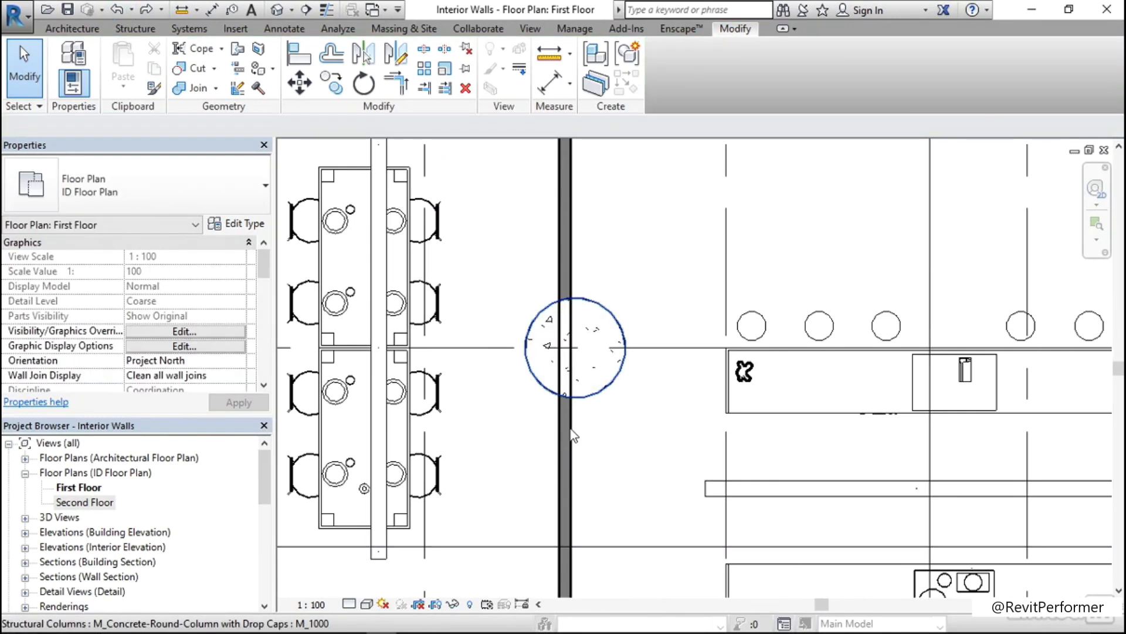
{"action": "left_click", "coordinate": [572, 487]}
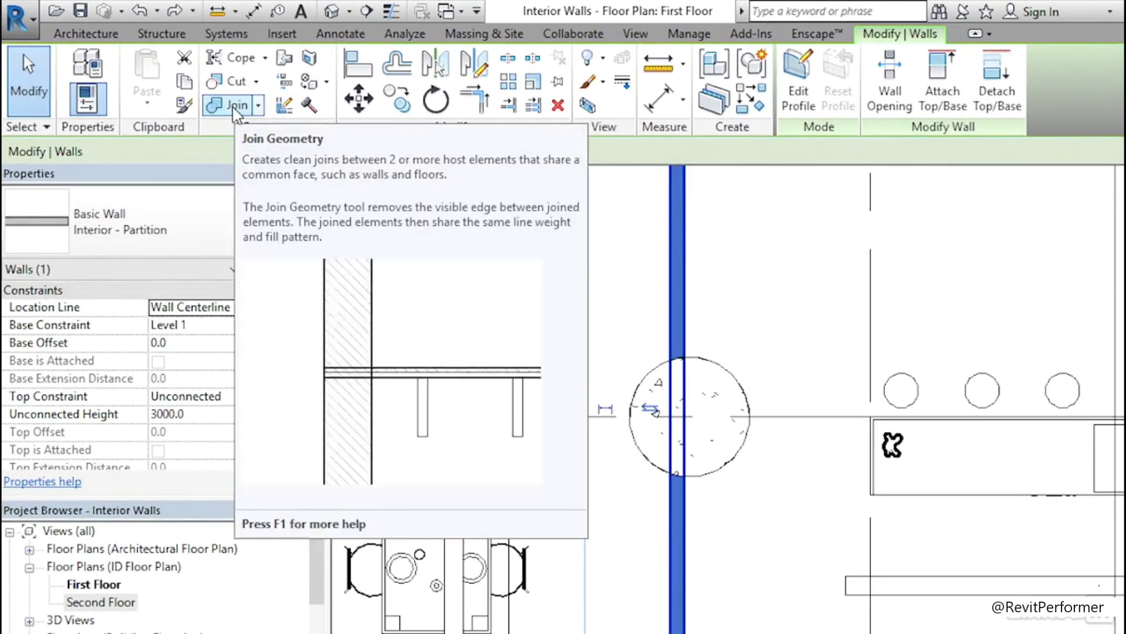
{"action": "left_click", "coordinate": [235, 107]}
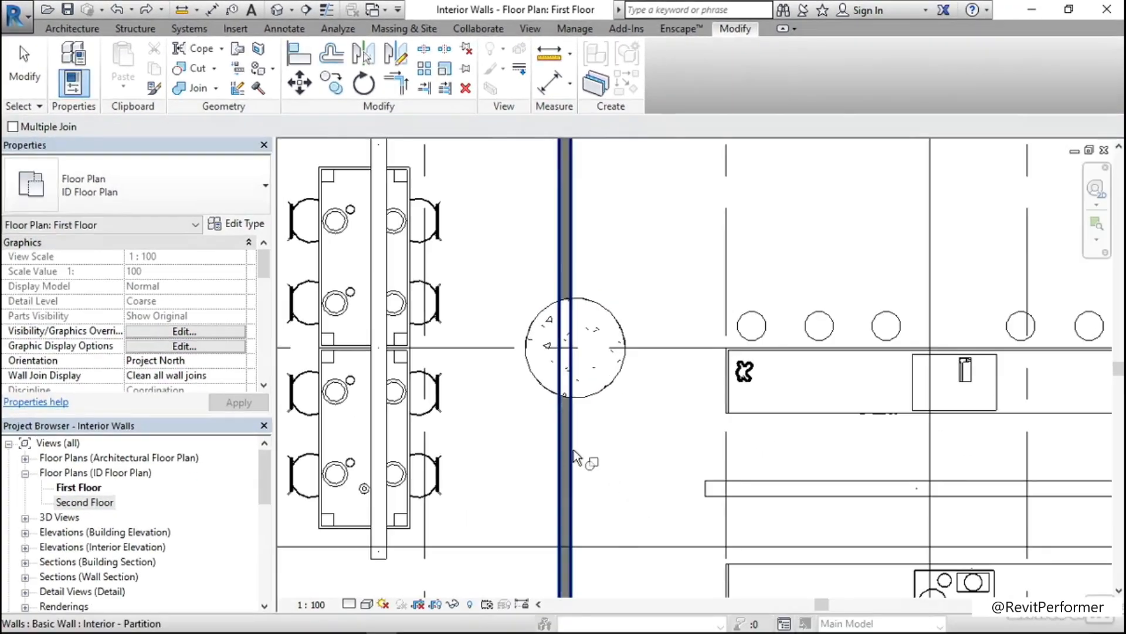
{"action": "left_click", "coordinate": [681, 540]}
{"action": "left_click", "coordinate": [592, 397]}
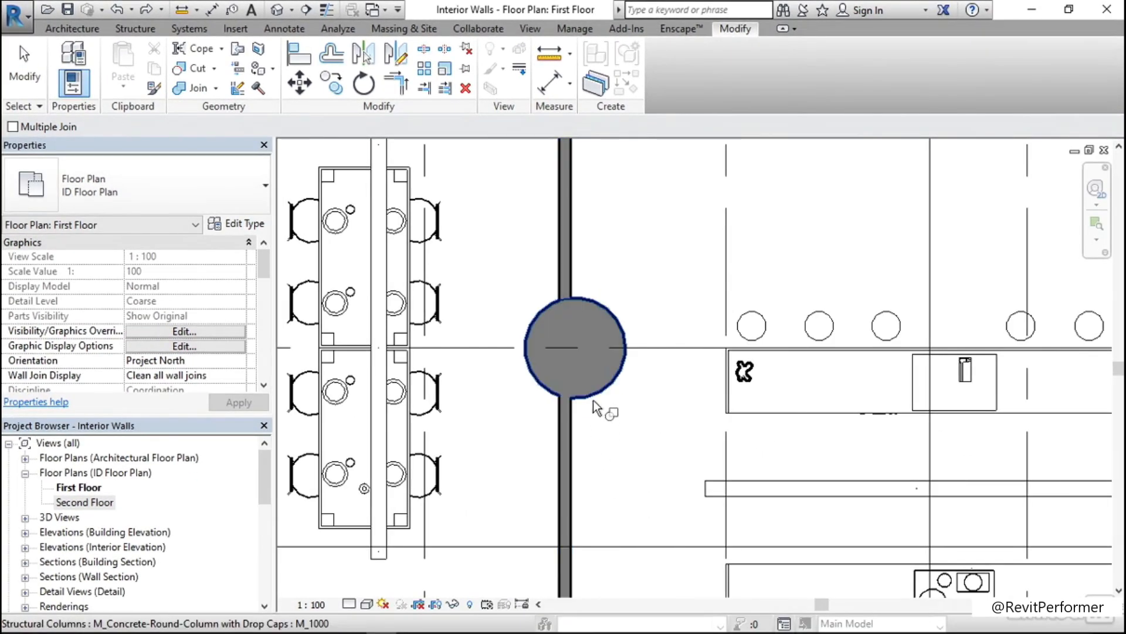
{"action": "key", "text": "Escape"}
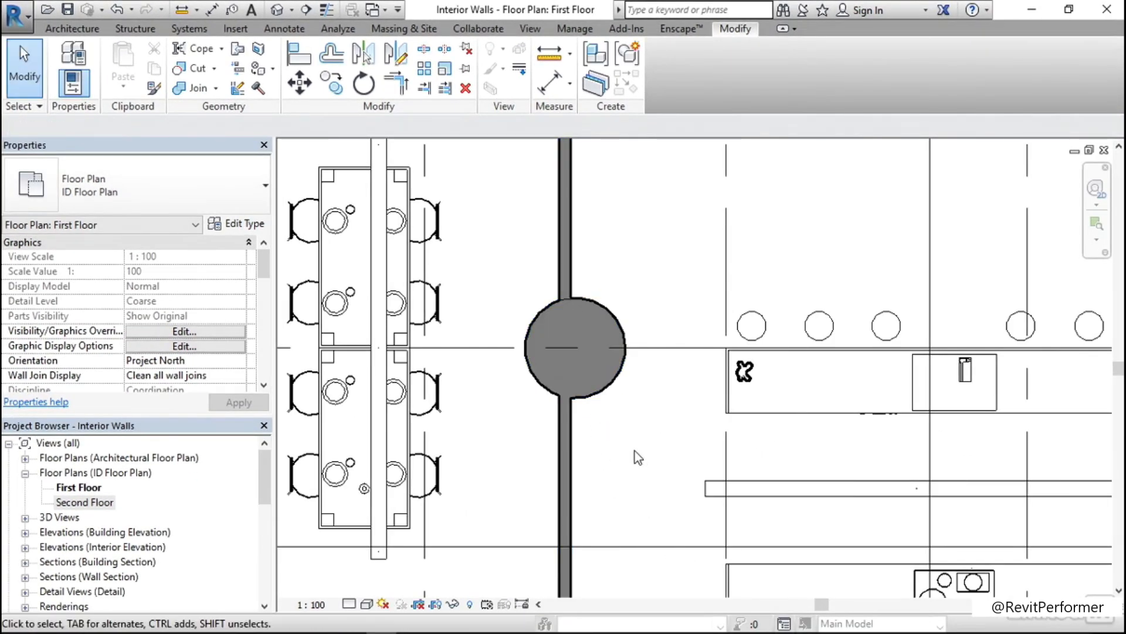
Select the partition wall and review its Location Line options, keeping Wall Centerline
{"action": "scroll", "coordinate": [610, 454], "scroll_direction": "down", "scroll_amount": 2}
{"action": "scroll", "coordinate": [467, 392], "scroll_direction": "down", "scroll_amount": 2}
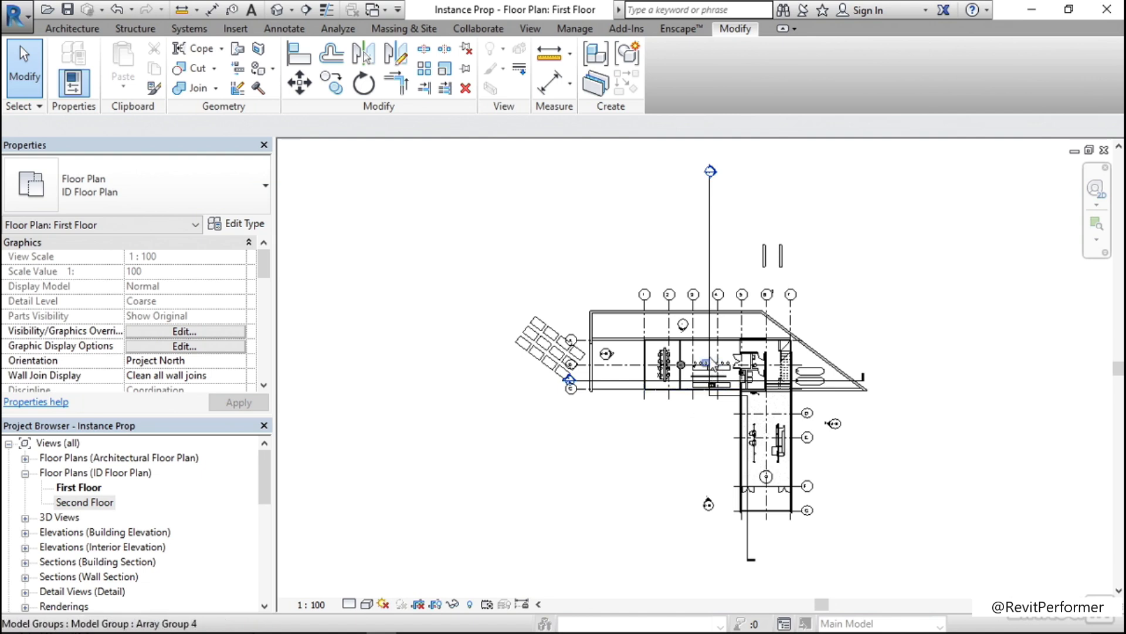
{"action": "scroll", "coordinate": [691, 361], "scroll_direction": "up", "scroll_amount": 4}
{"action": "scroll", "coordinate": [690, 363], "scroll_direction": "up", "scroll_amount": 6}
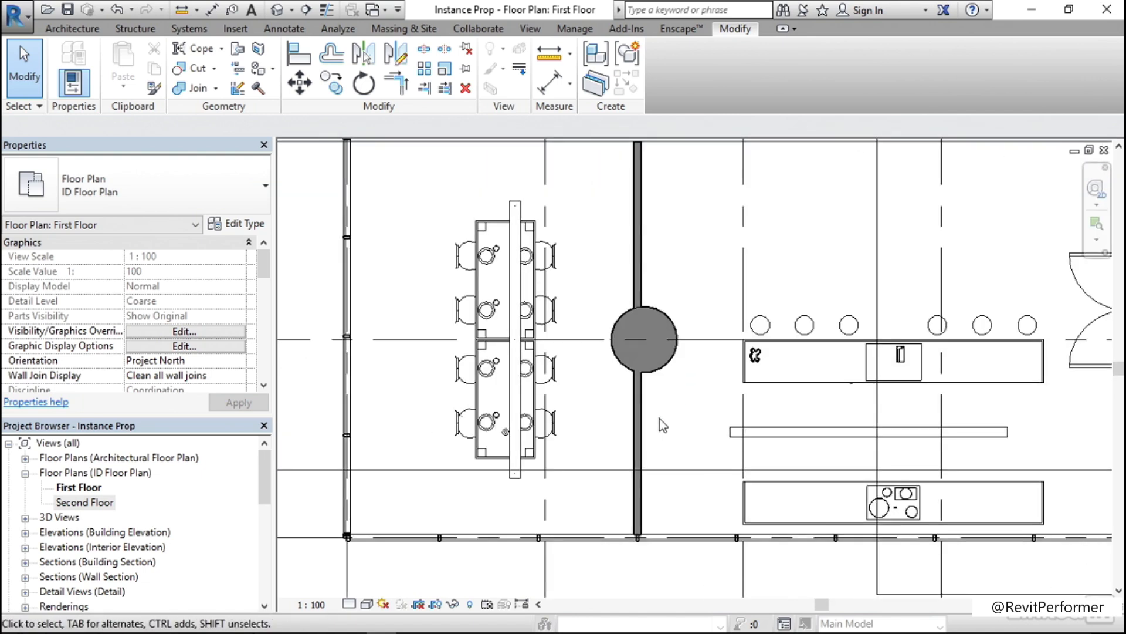
{"action": "left_click", "coordinate": [639, 418]}
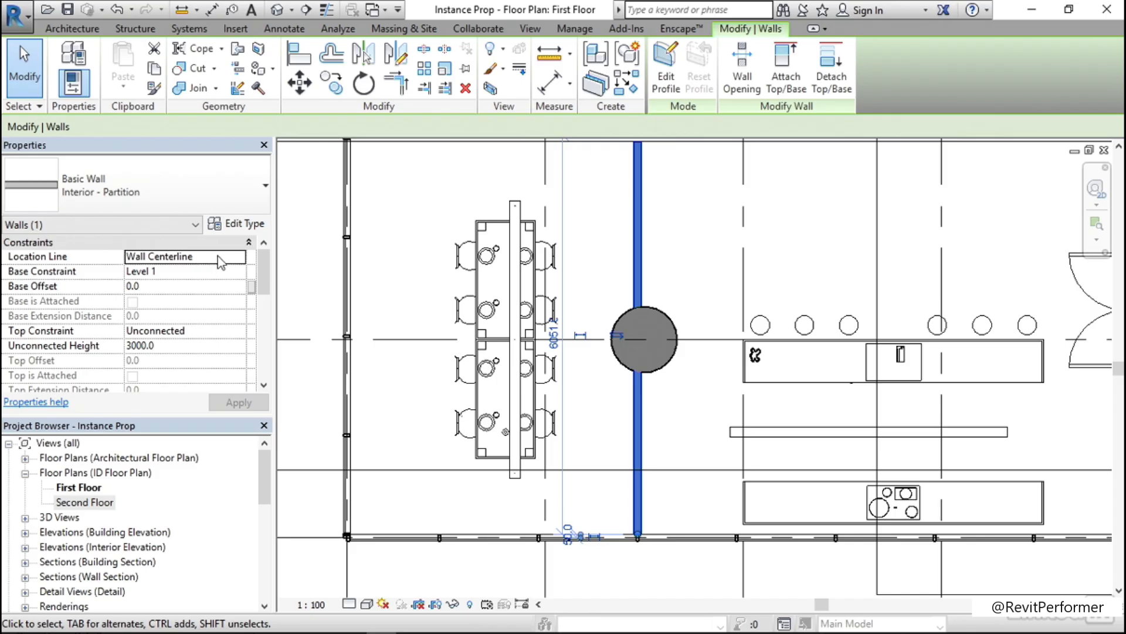
{"action": "left_click", "coordinate": [245, 259]}
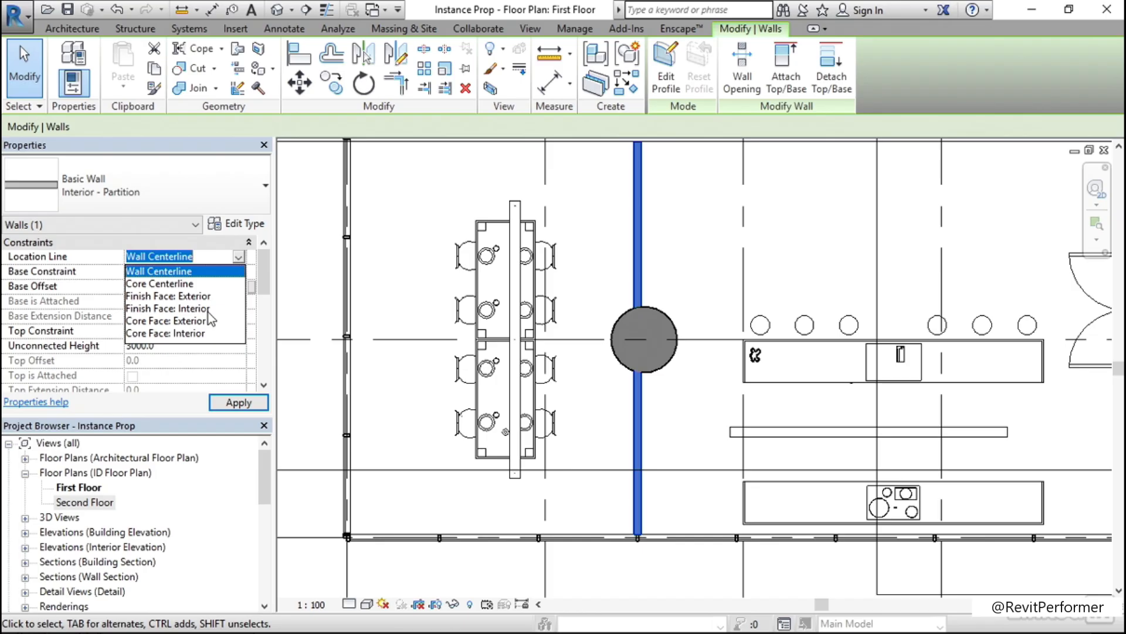
{"action": "left_click", "coordinate": [102, 270]}
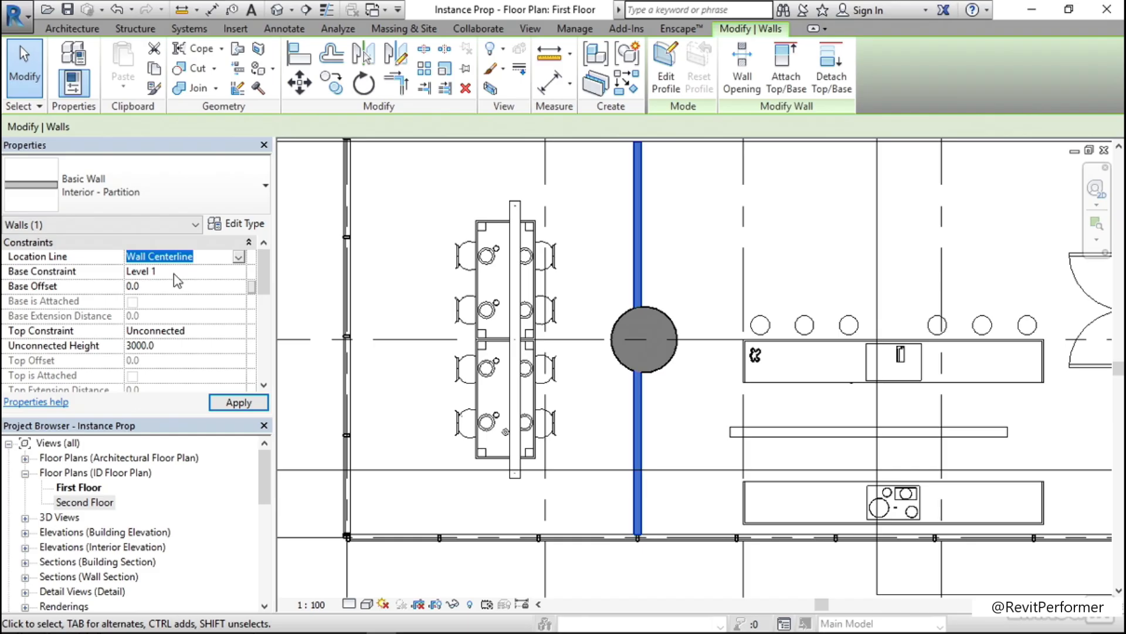
Review the Top Constraint options of the selected partition wall, keeping it Unconnected
{"action": "left_click", "coordinate": [238, 332]}
{"action": "left_click", "coordinate": [239, 332]}
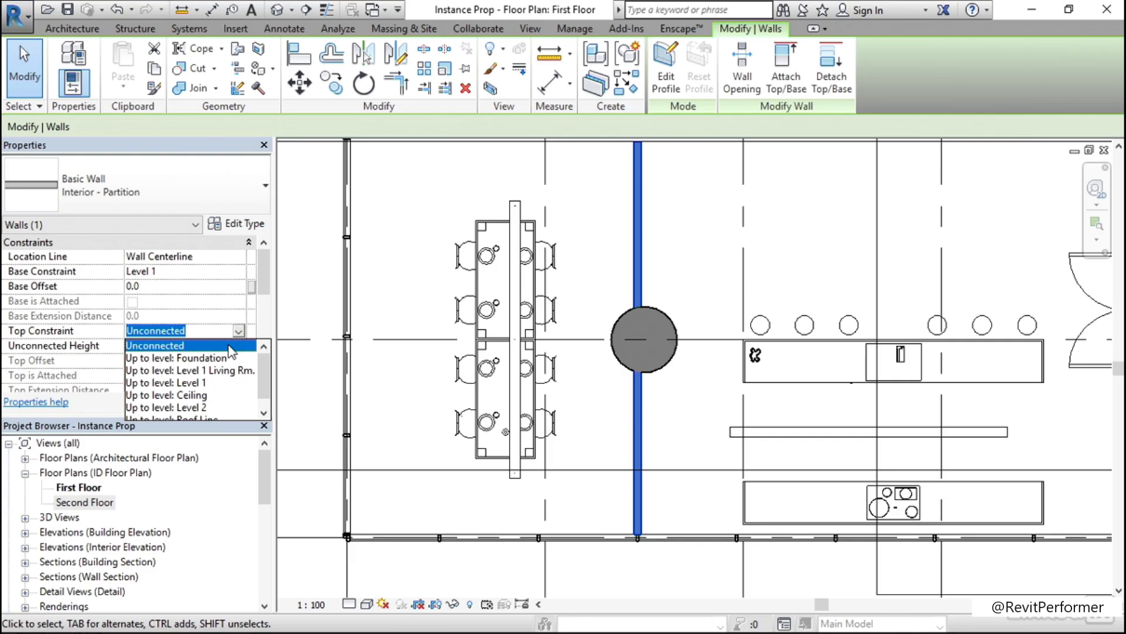
{"action": "left_click", "coordinate": [229, 346]}
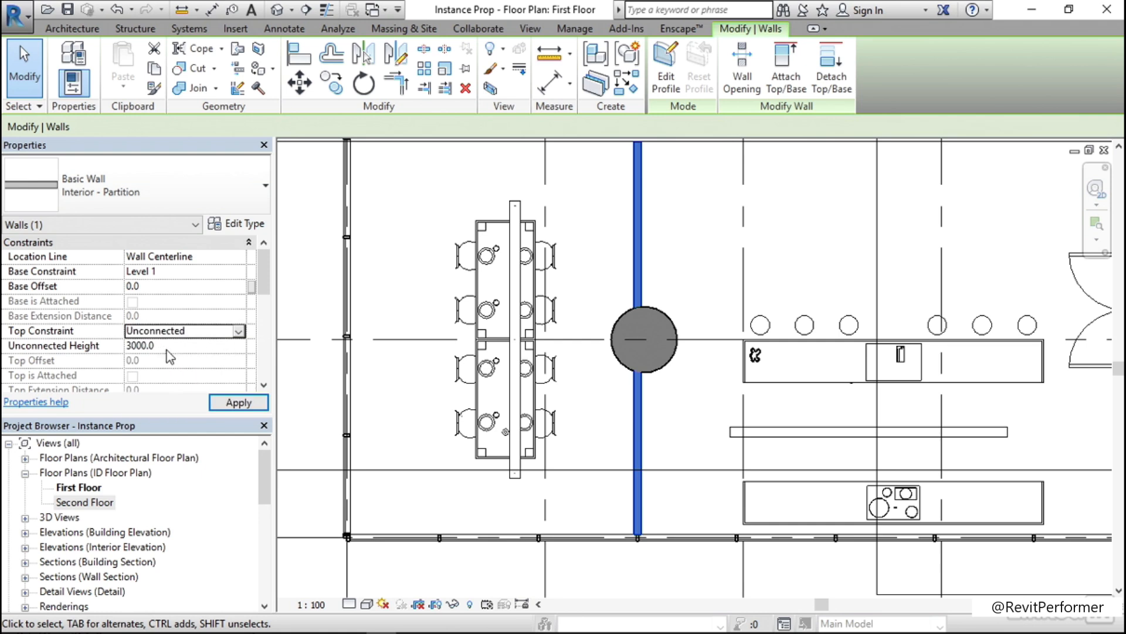
Mark the partition wall as Structural to examine its extra structural parameters, and clear the setting again
{"action": "left_click", "coordinate": [264, 385]}
{"action": "left_click", "coordinate": [264, 385]}
{"action": "left_click", "coordinate": [264, 385]}
{"action": "left_click", "coordinate": [264, 387]}
{"action": "left_click", "coordinate": [264, 387]}
{"action": "left_click", "coordinate": [264, 388]}
{"action": "left_click", "coordinate": [264, 387]}
{"action": "left_click", "coordinate": [264, 387]}
{"action": "left_click", "coordinate": [264, 387]}
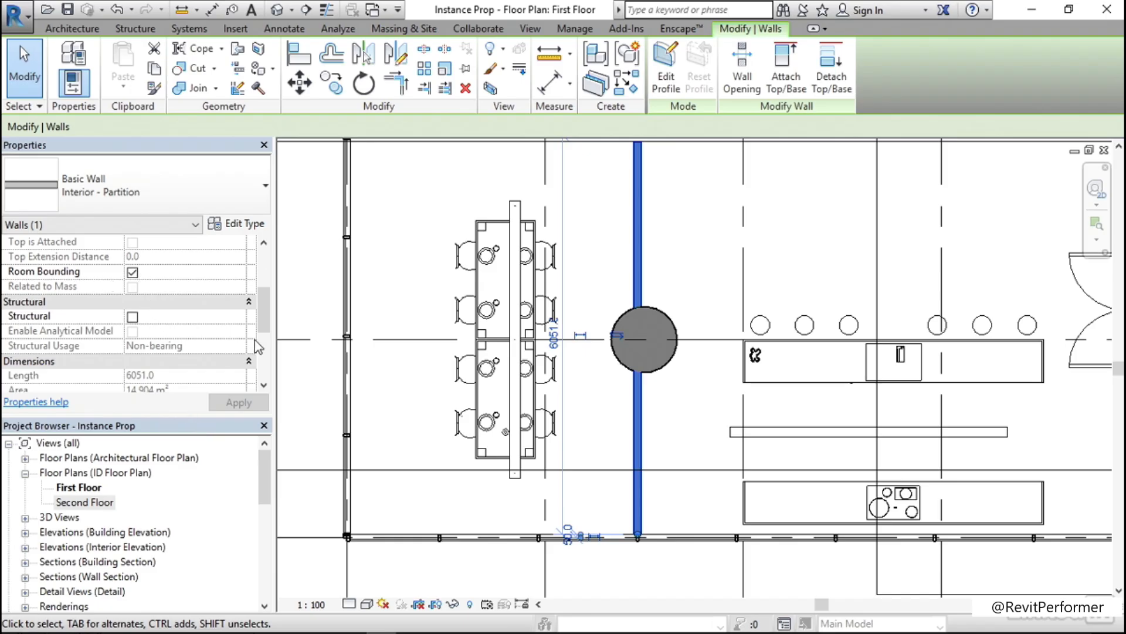
{"action": "left_click_drag", "start_coordinate": [266, 313], "coordinate": [268, 326]}
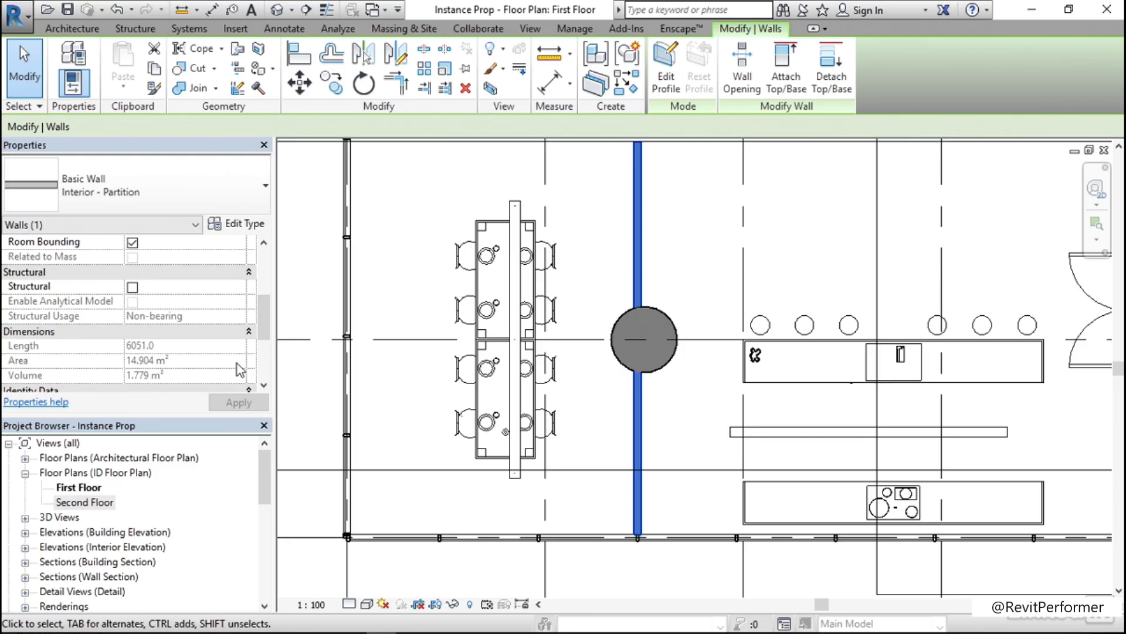
{"action": "left_click", "coordinate": [132, 287]}
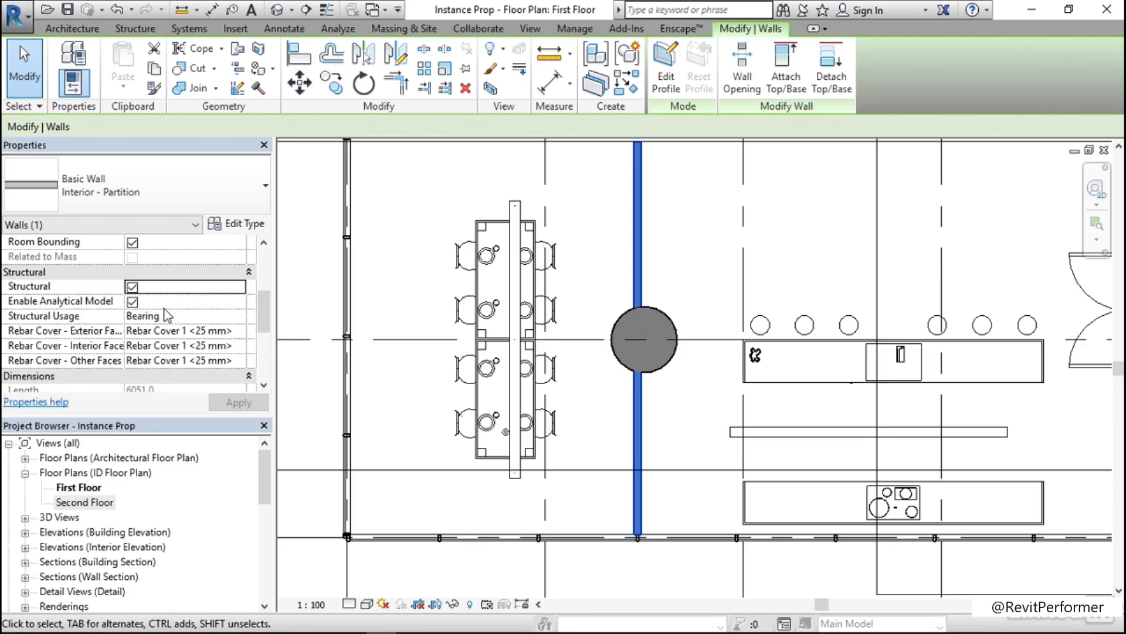
{"action": "left_click", "coordinate": [134, 287]}
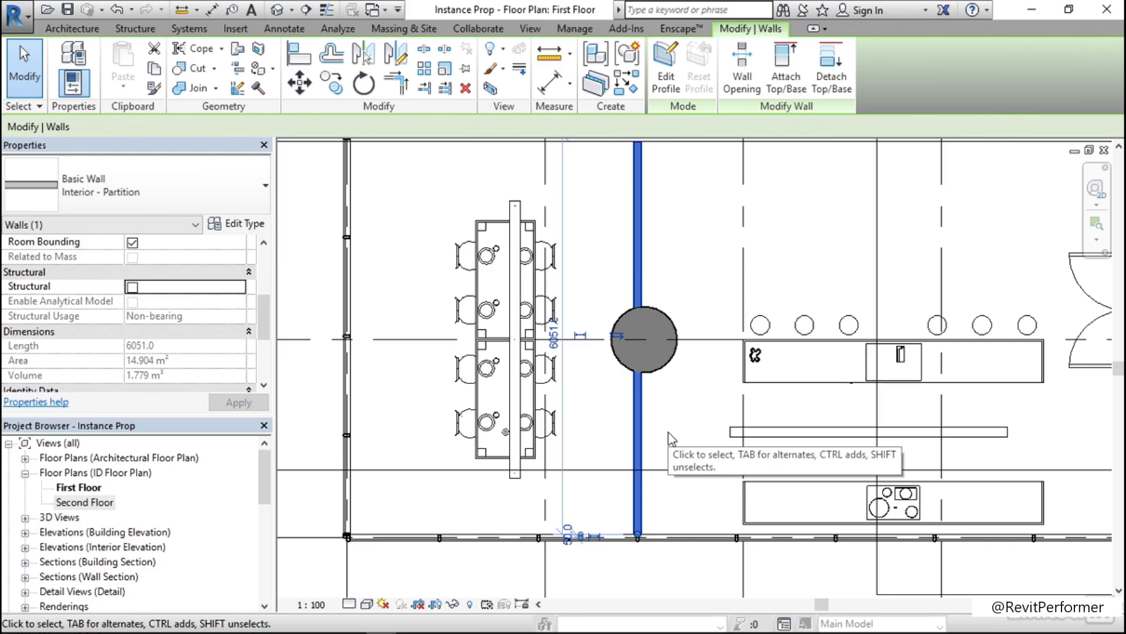
Examine the wall's dimensions, identity data and phasing parameters, including the Phase Demolished options, keeping None
{"action": "left_click_drag", "start_coordinate": [259, 319], "coordinate": [266, 352]}
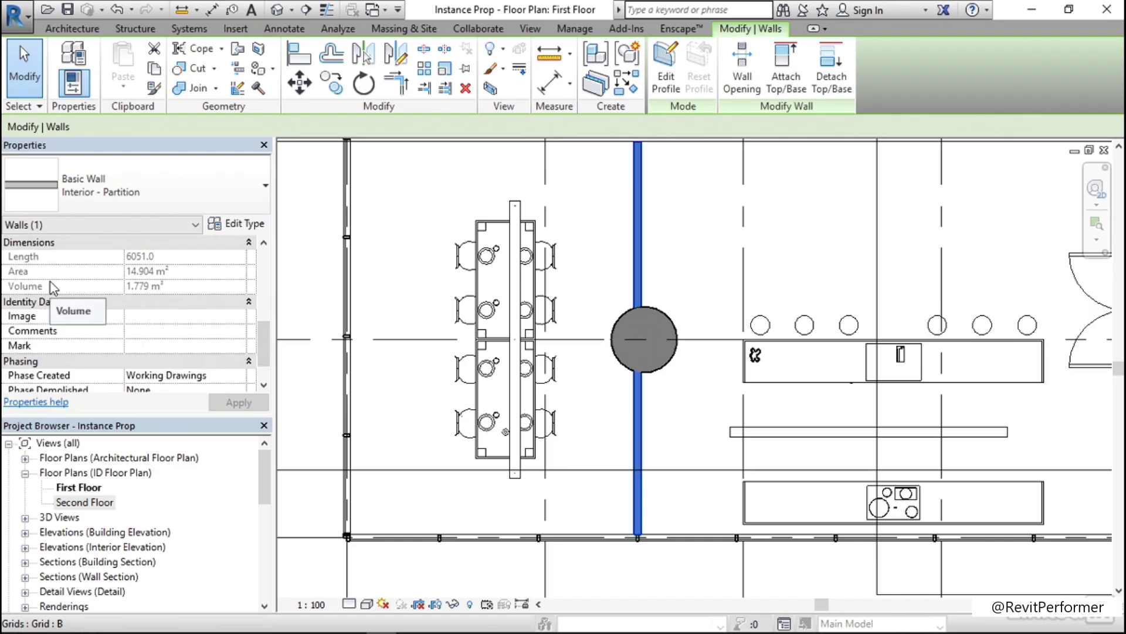
{"action": "left_click_drag", "start_coordinate": [265, 359], "coordinate": [266, 370]}
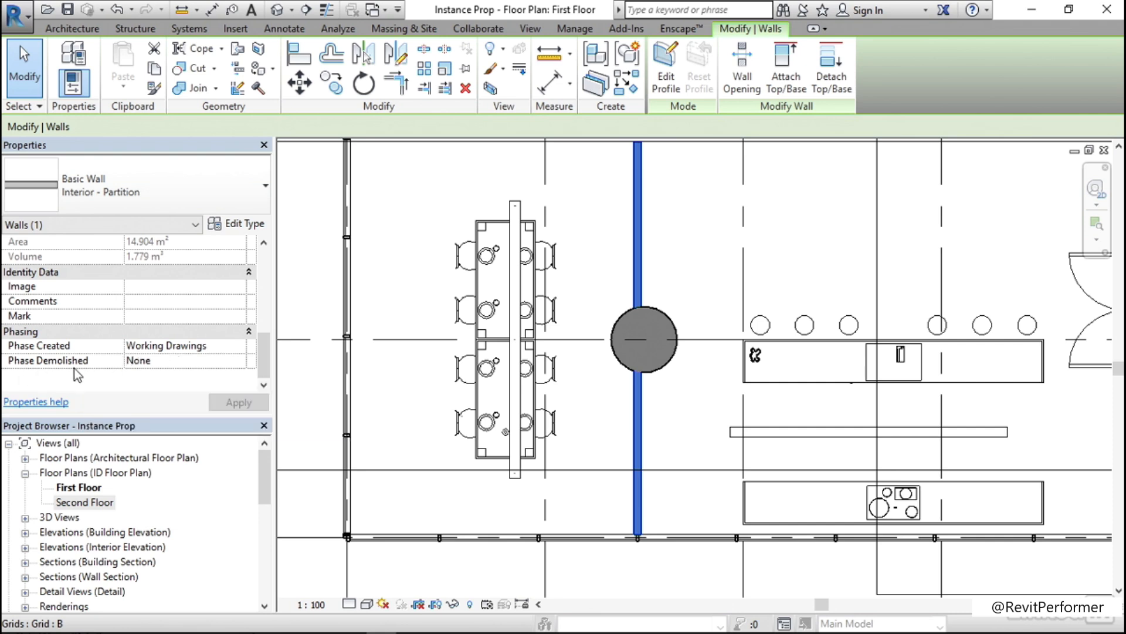
{"action": "left_click", "coordinate": [237, 360]}
{"action": "left_click", "coordinate": [238, 361]}
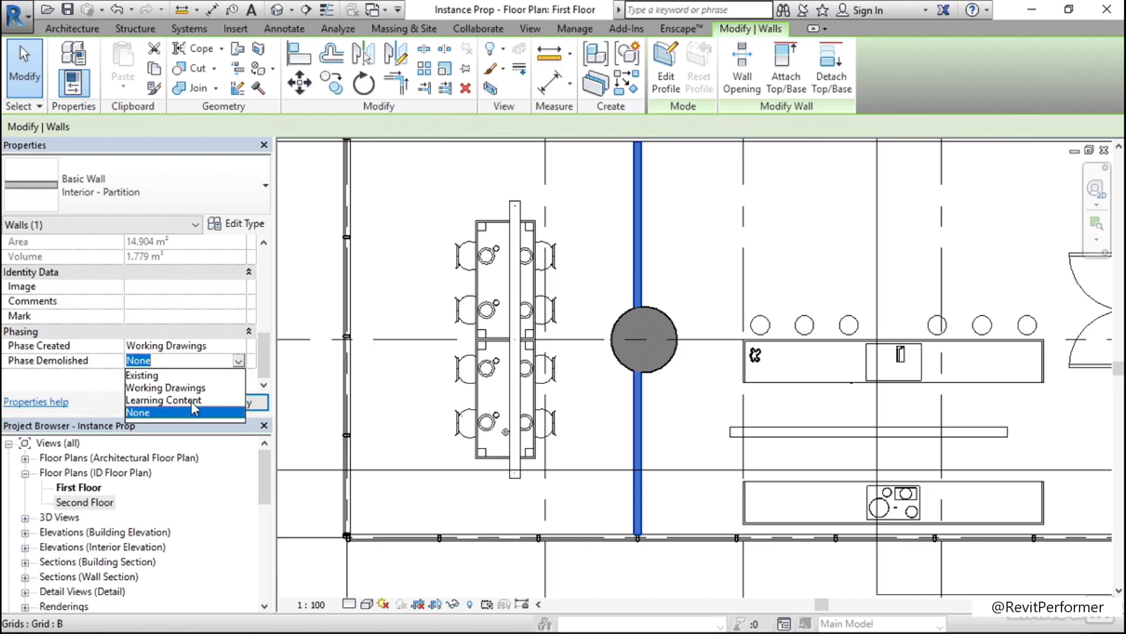
{"action": "left_click", "coordinate": [108, 388]}
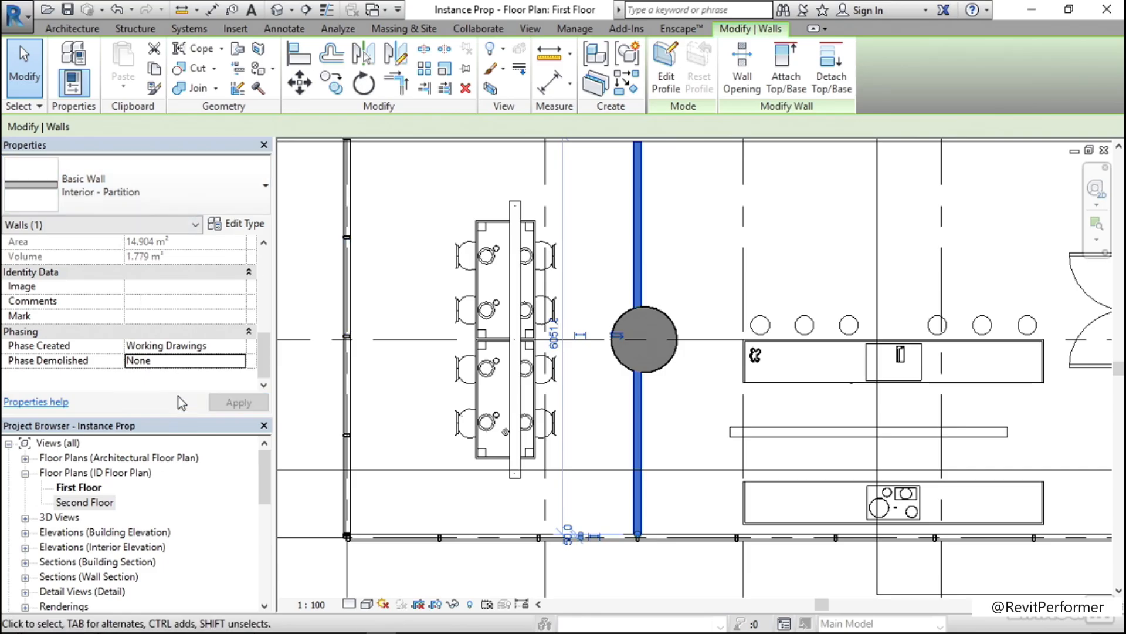
{"action": "left_click_drag", "start_coordinate": [259, 364], "coordinate": [257, 273]}
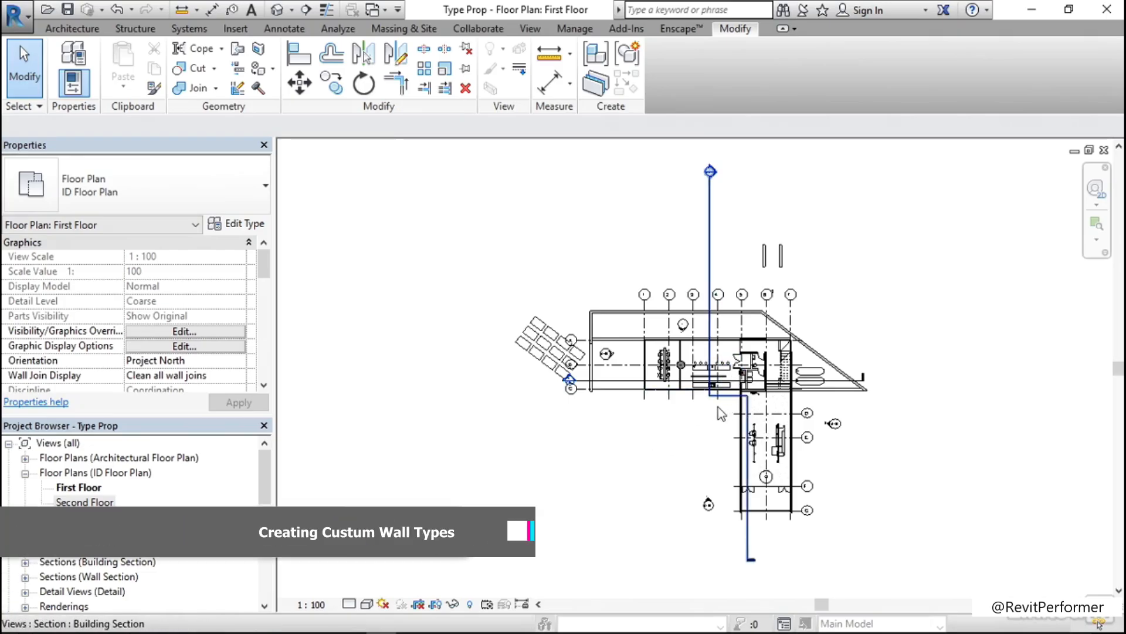
Select the partition wall and review the available wall types, keeping Interior - Partition
{"action": "scroll", "coordinate": [697, 364], "scroll_direction": "up", "scroll_amount": 5}
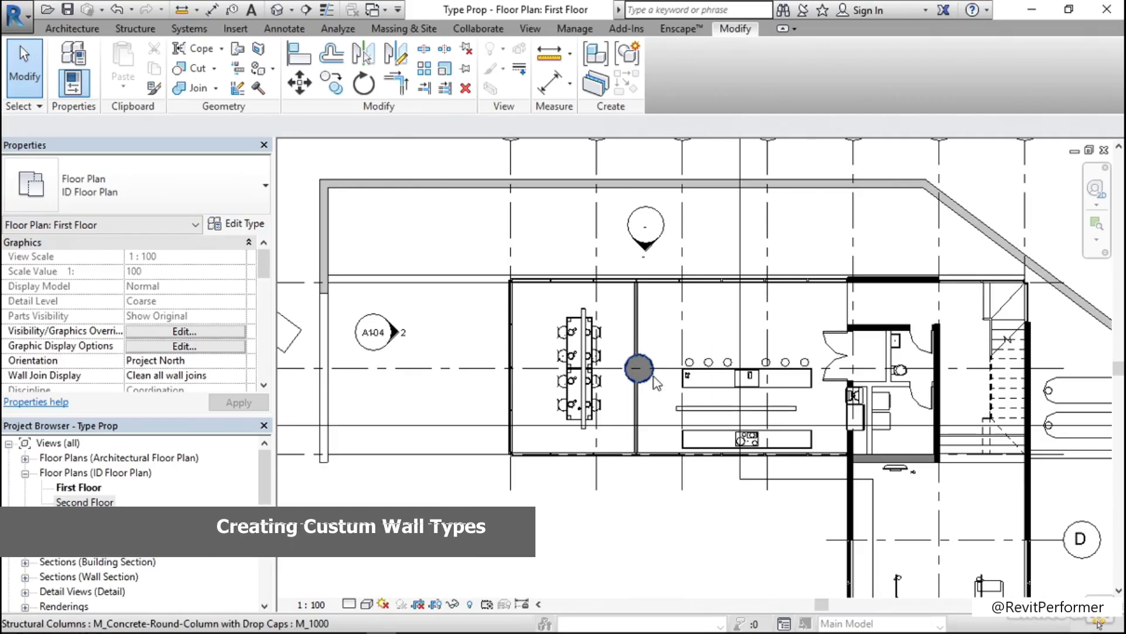
{"action": "scroll", "coordinate": [638, 401], "scroll_direction": "up", "scroll_amount": 2}
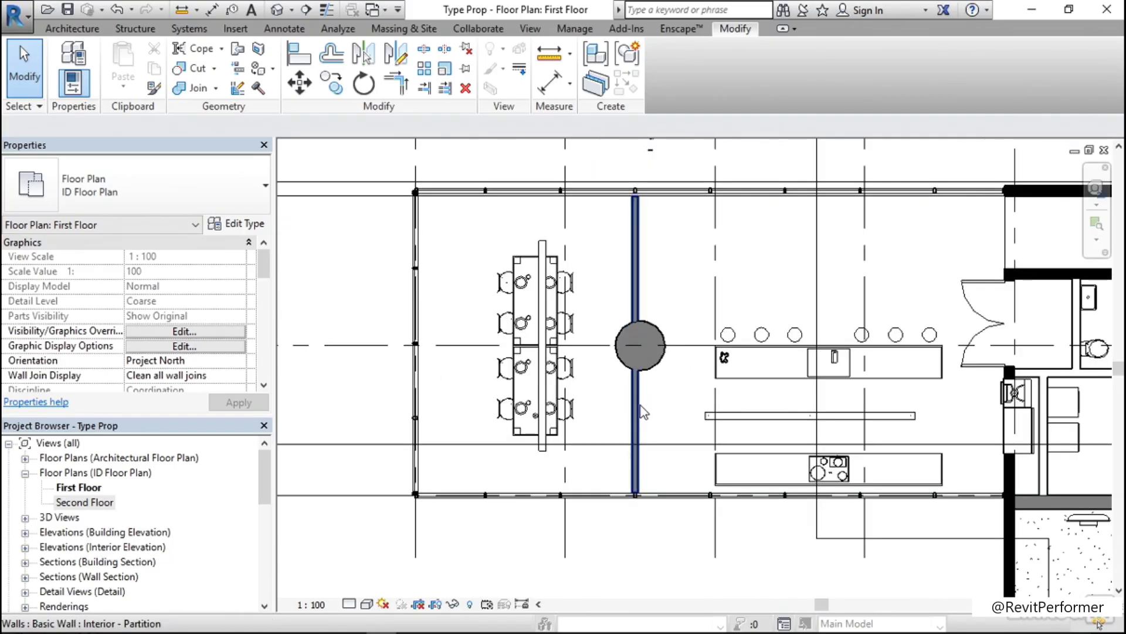
{"action": "left_click", "coordinate": [640, 405]}
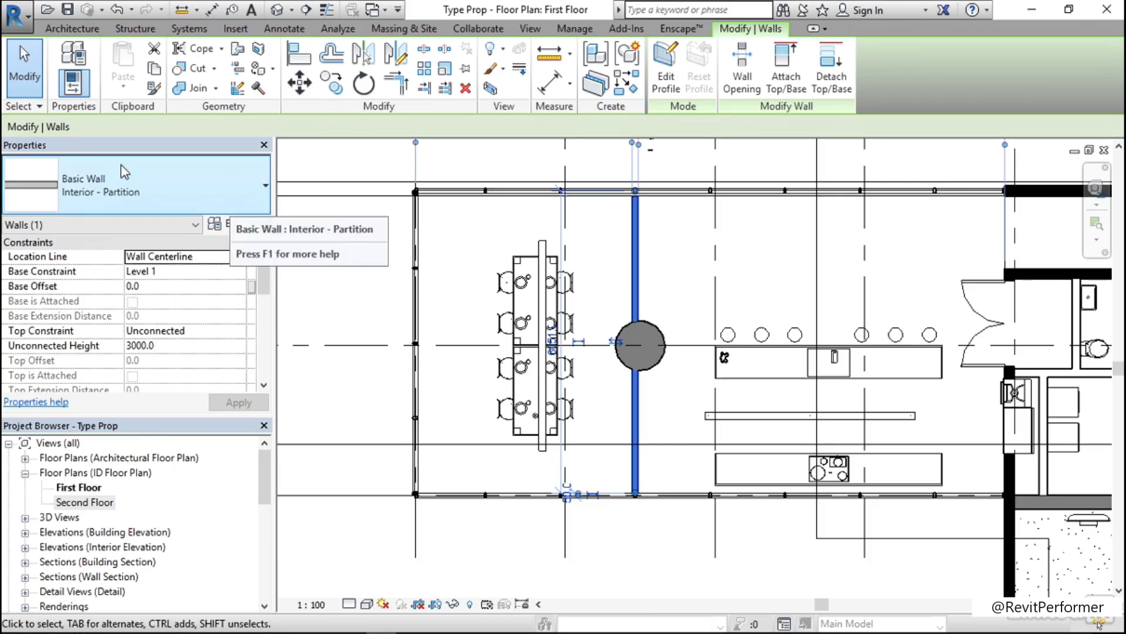
{"action": "left_click", "coordinate": [152, 202]}
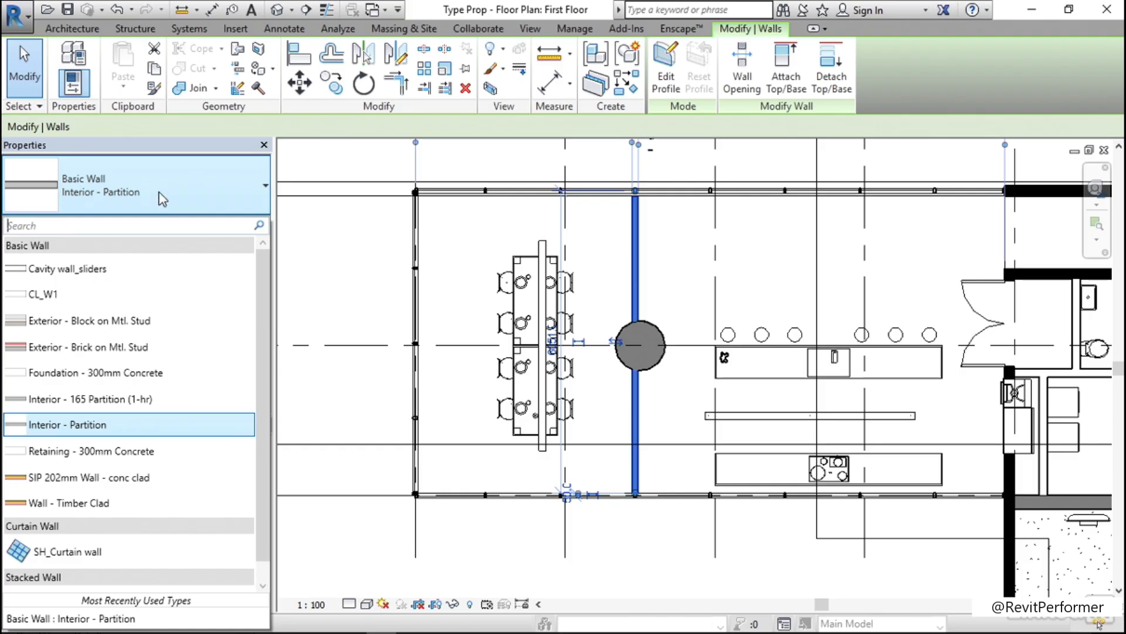
{"action": "left_click", "coordinate": [107, 426]}
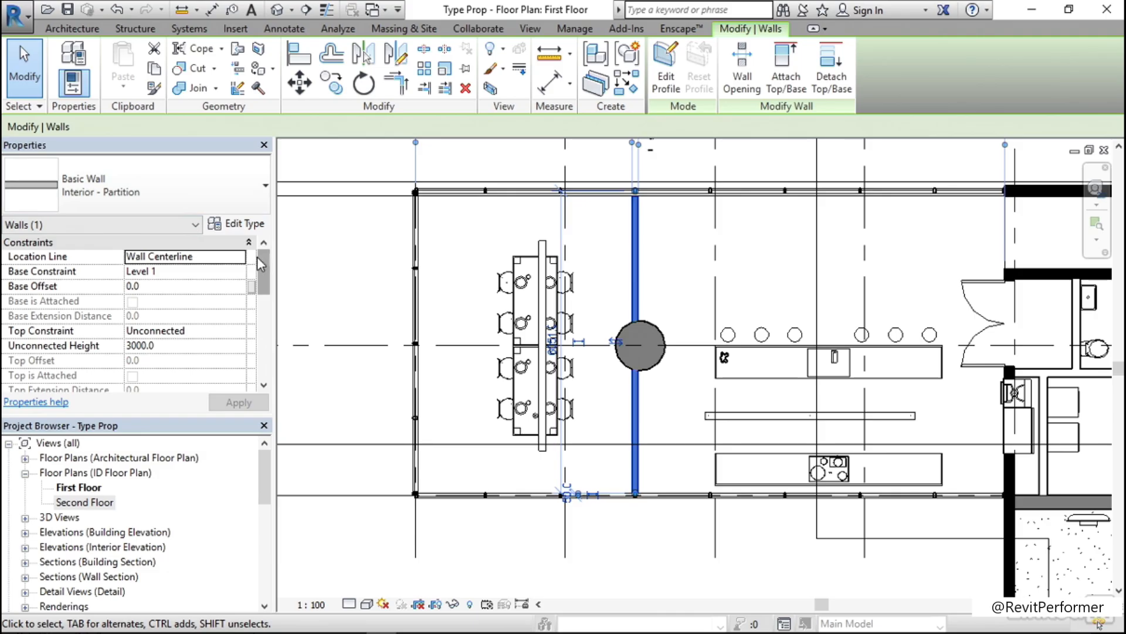
Open the type properties of the Interior - Partition wall and examine its construction, graphics, analytical and identity parameters
{"action": "left_click", "coordinate": [248, 226]}
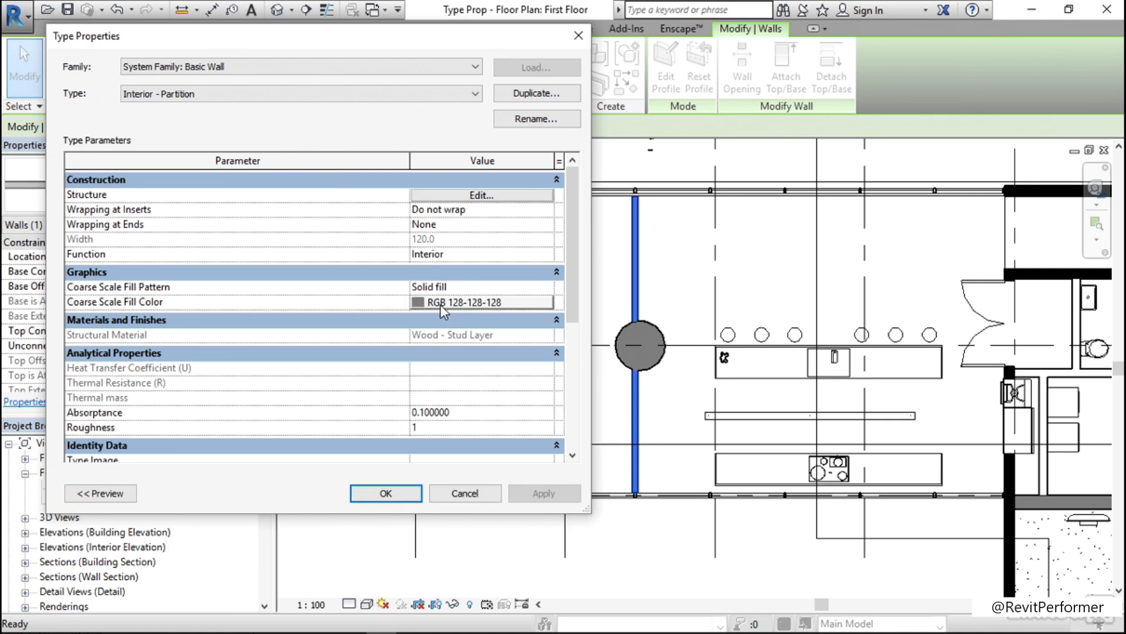
{"action": "scroll", "coordinate": [441, 368], "scroll_direction": "down", "scroll_amount": 1}
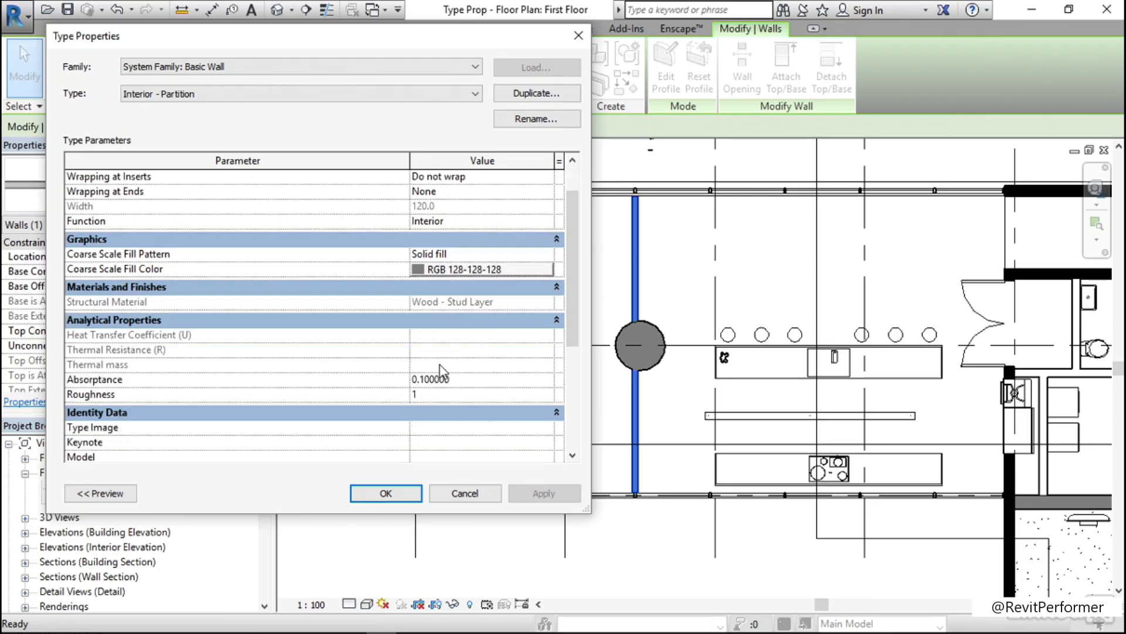
{"action": "scroll", "coordinate": [444, 371], "scroll_direction": "down", "scroll_amount": 3}
{"action": "scroll", "coordinate": [441, 367], "scroll_direction": "down", "scroll_amount": 1}
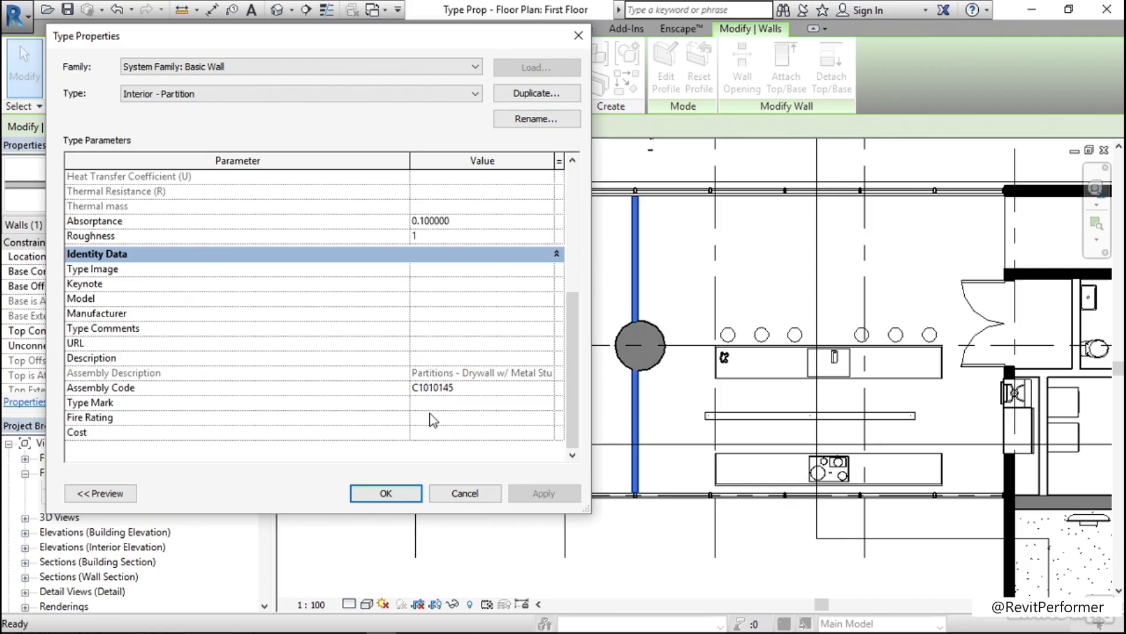
{"action": "scroll", "coordinate": [451, 434], "scroll_direction": "up", "scroll_amount": 3}
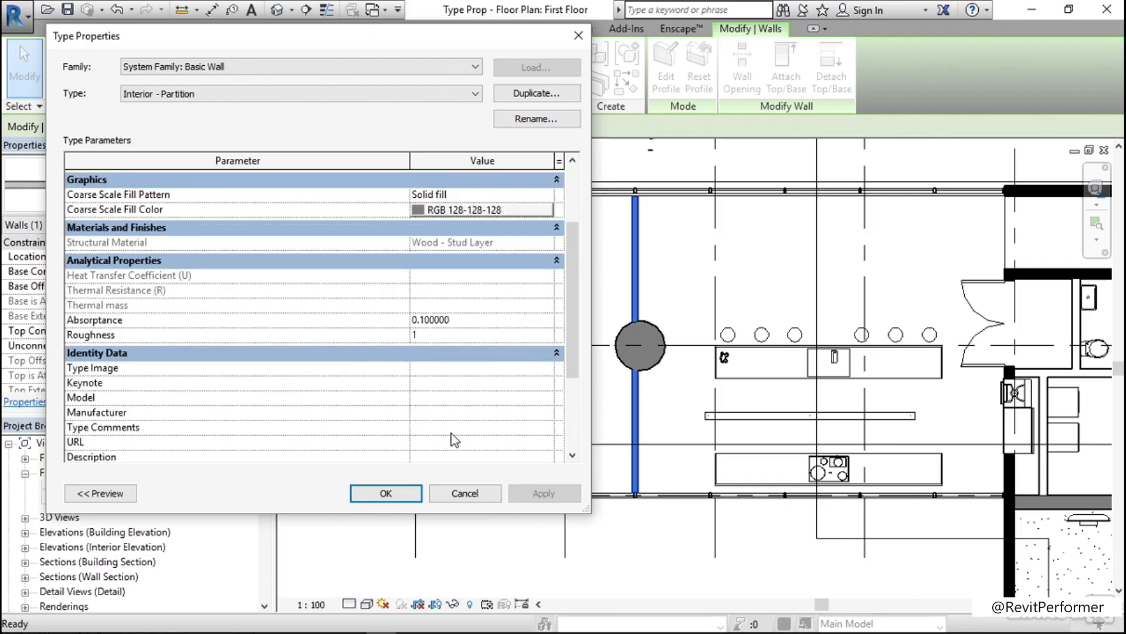
{"action": "scroll", "coordinate": [452, 434], "scroll_direction": "up", "scroll_amount": 2}
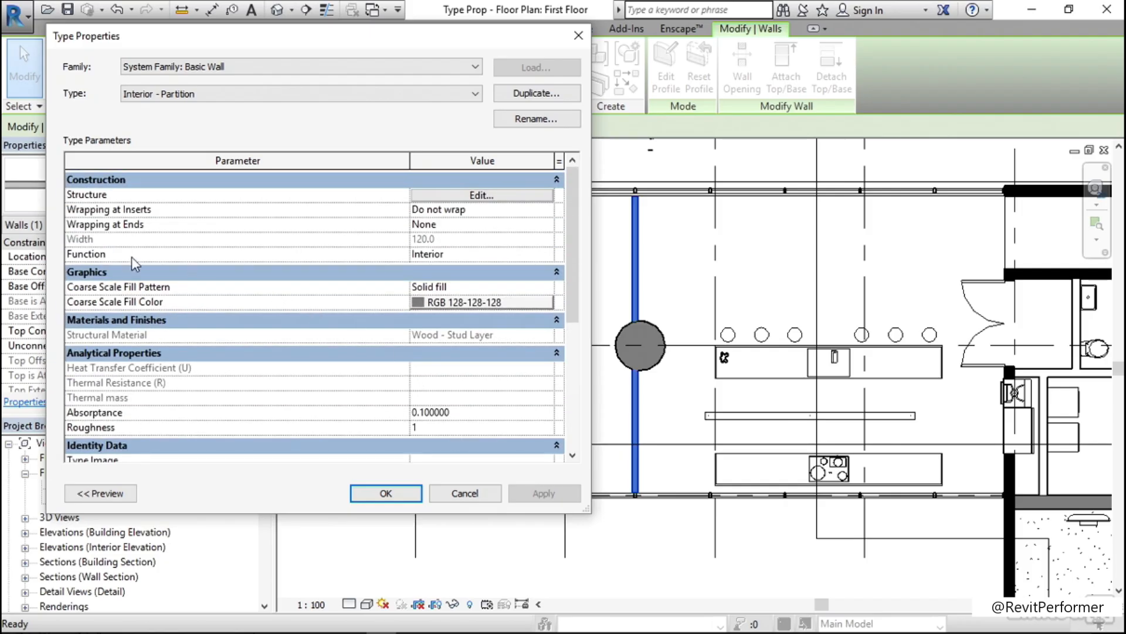
Review the Function options of the Interior - Partition wall type, keeping Interior
{"action": "mouse_move", "coordinate": [118, 259]}
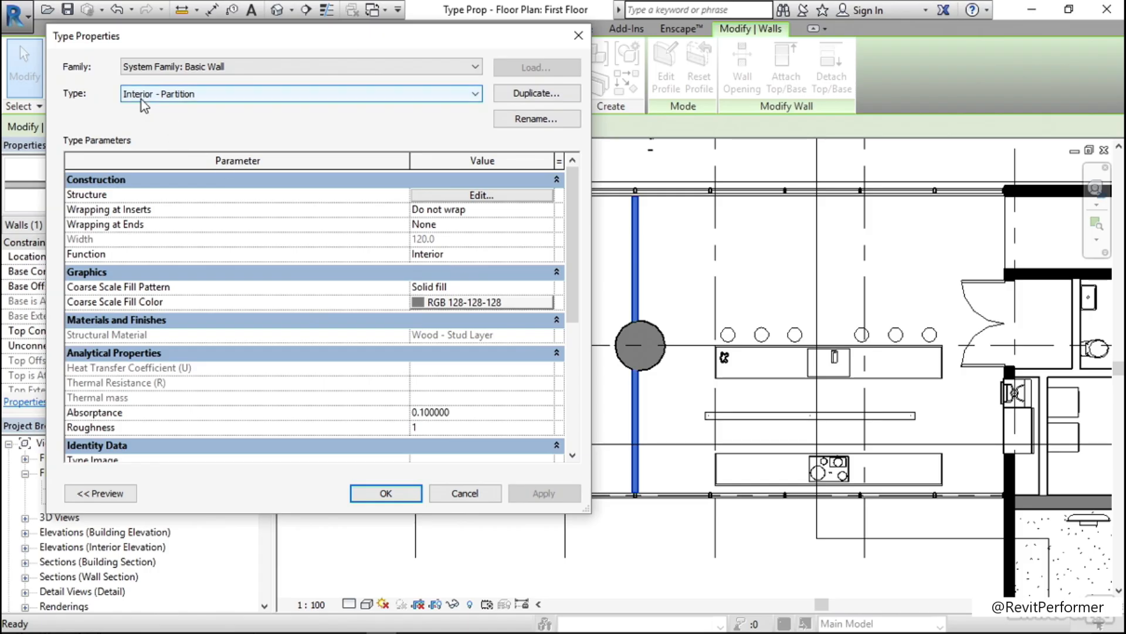
{"action": "left_click", "coordinate": [521, 254]}
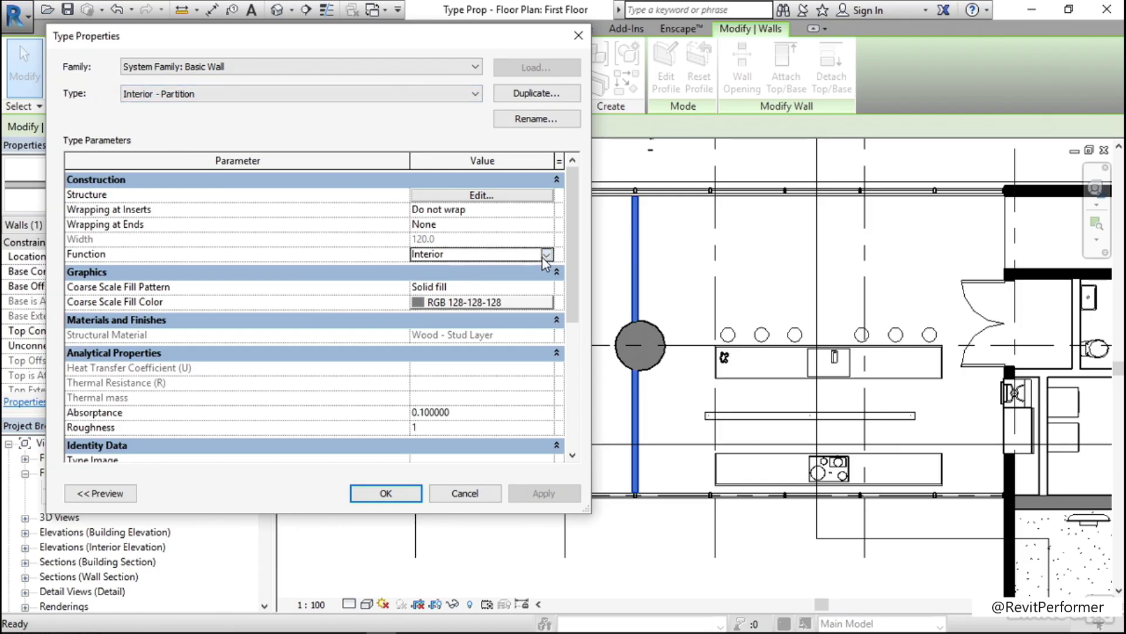
{"action": "left_click", "coordinate": [545, 254]}
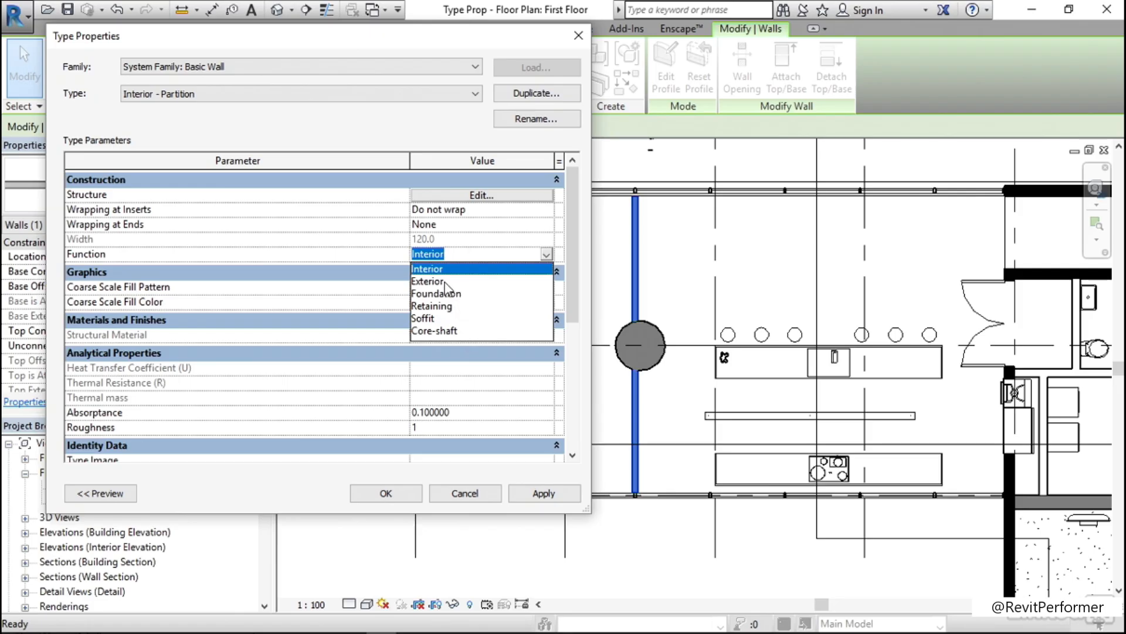
{"action": "left_click", "coordinate": [467, 256]}
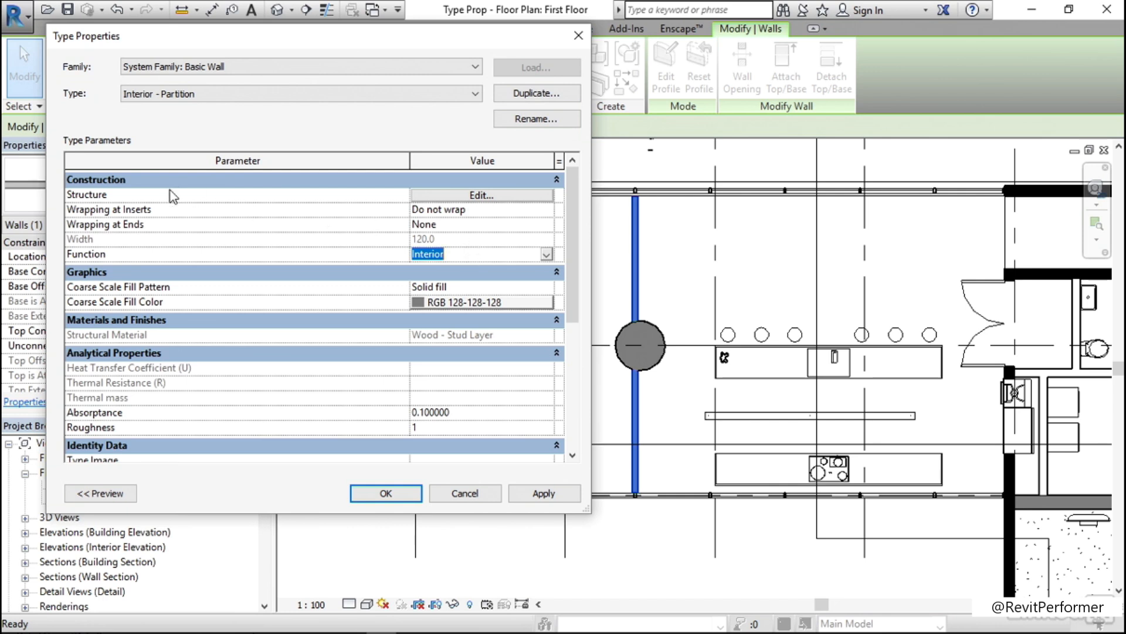
Open the Interior - Partition wall's structure and examine the material of its exterior finish layer, browsing the project materials without changing it
{"action": "left_click", "coordinate": [509, 197]}
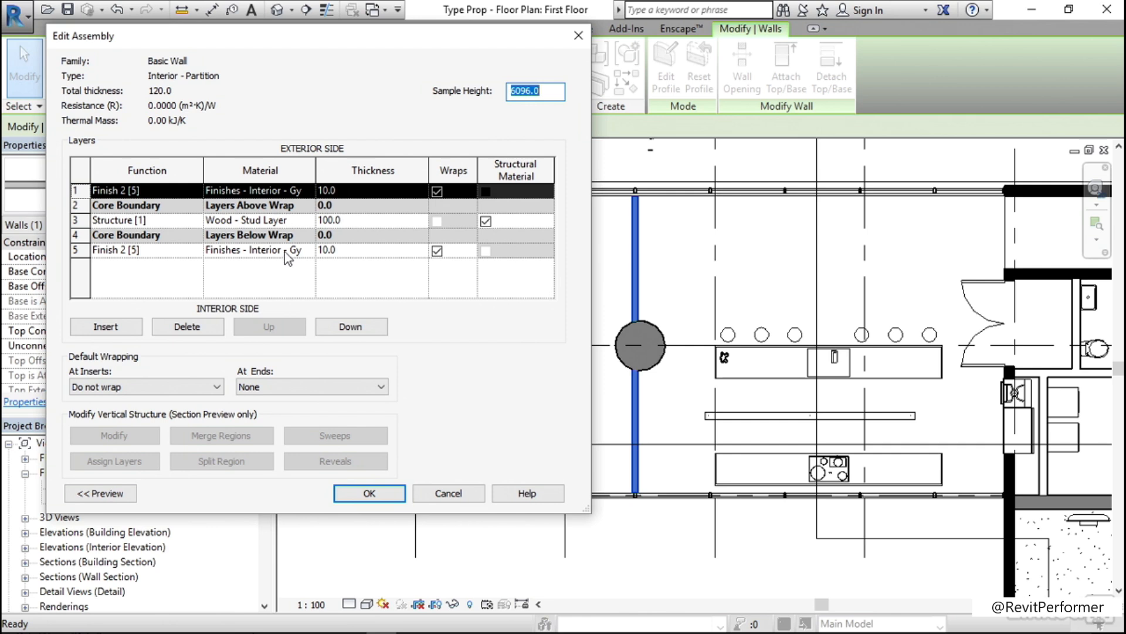
{"action": "left_click", "coordinate": [311, 189]}
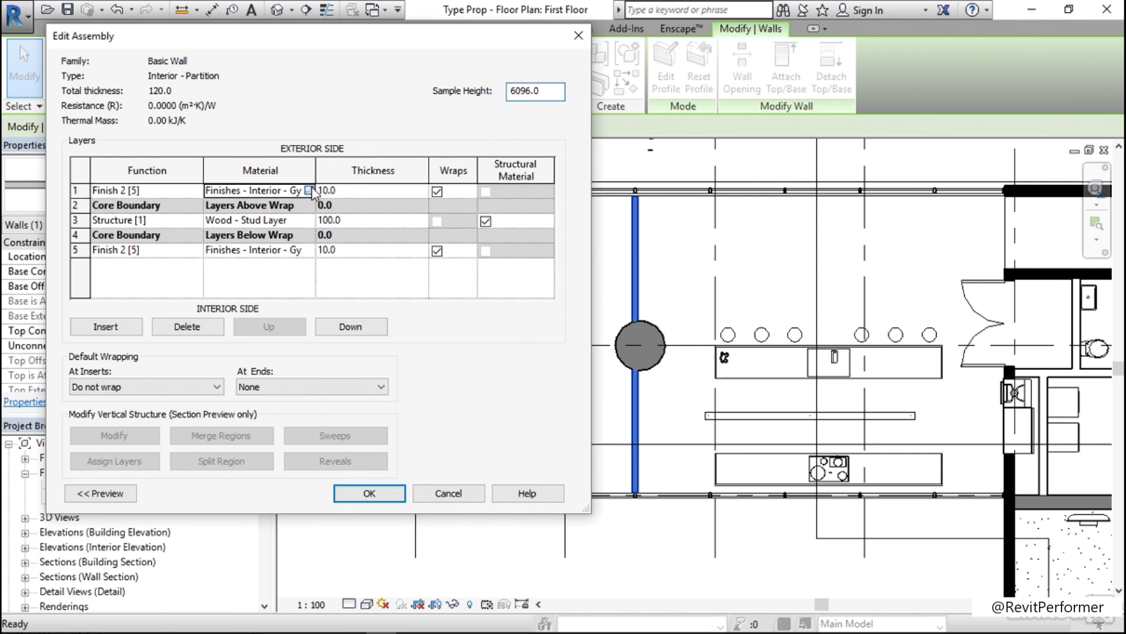
{"action": "left_click", "coordinate": [308, 190]}
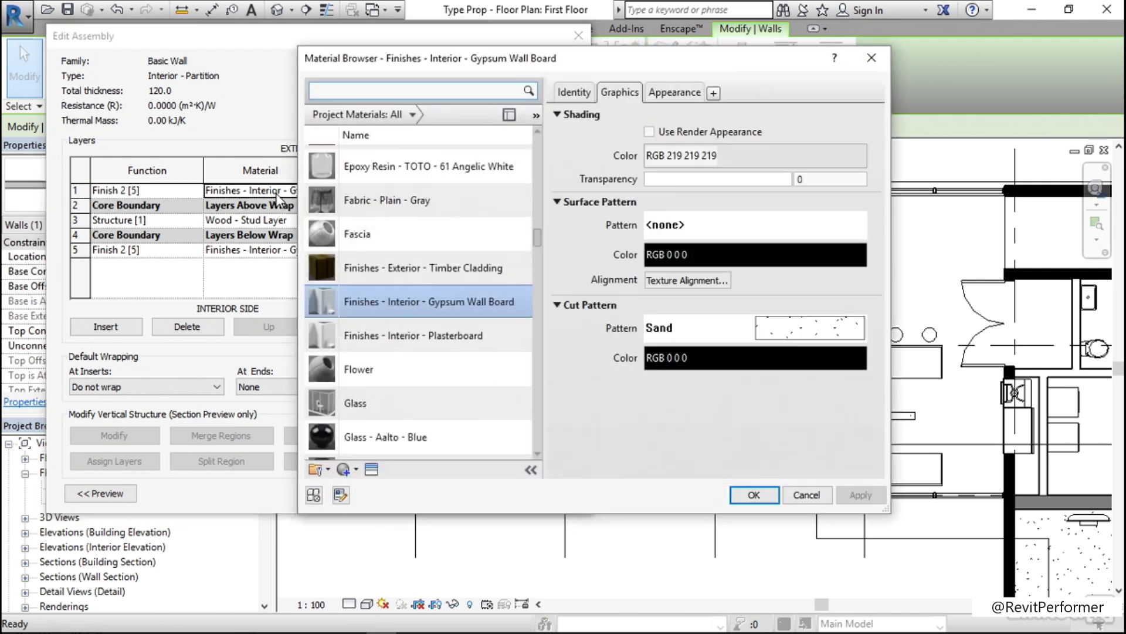
{"action": "scroll", "coordinate": [308, 193], "scroll_direction": "up", "scroll_amount": 1}
{"action": "left_click_drag", "start_coordinate": [395, 63], "coordinate": [501, 57]}
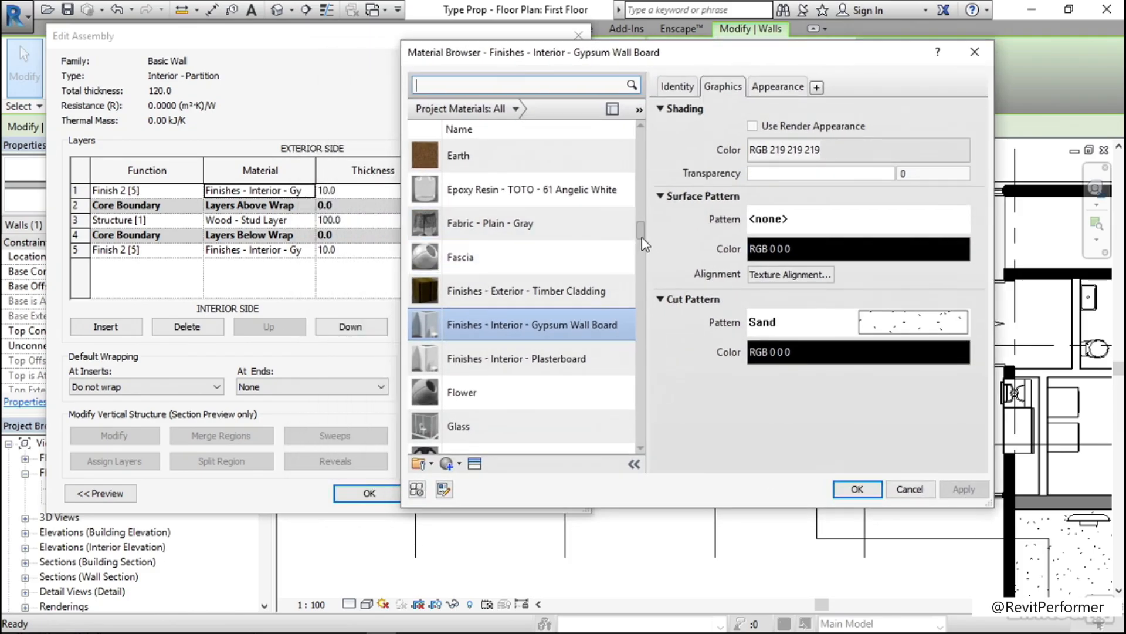
{"action": "mouse_move", "coordinate": [644, 231]}
{"action": "left_mouse_down"}
{"action": "mouse_move", "coordinate": [633, 200]}
{"action": "mouse_move", "coordinate": [649, 142]}
{"action": "mouse_move", "coordinate": [645, 249]}
{"action": "left_mouse_up"}
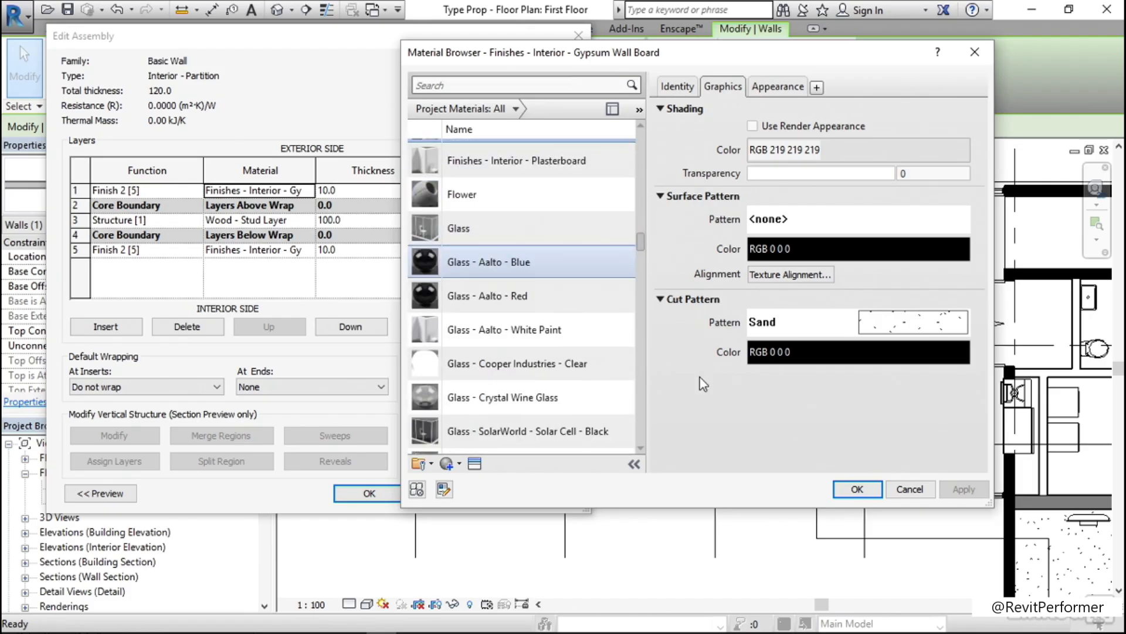
{"action": "left_click", "coordinate": [910, 489]}
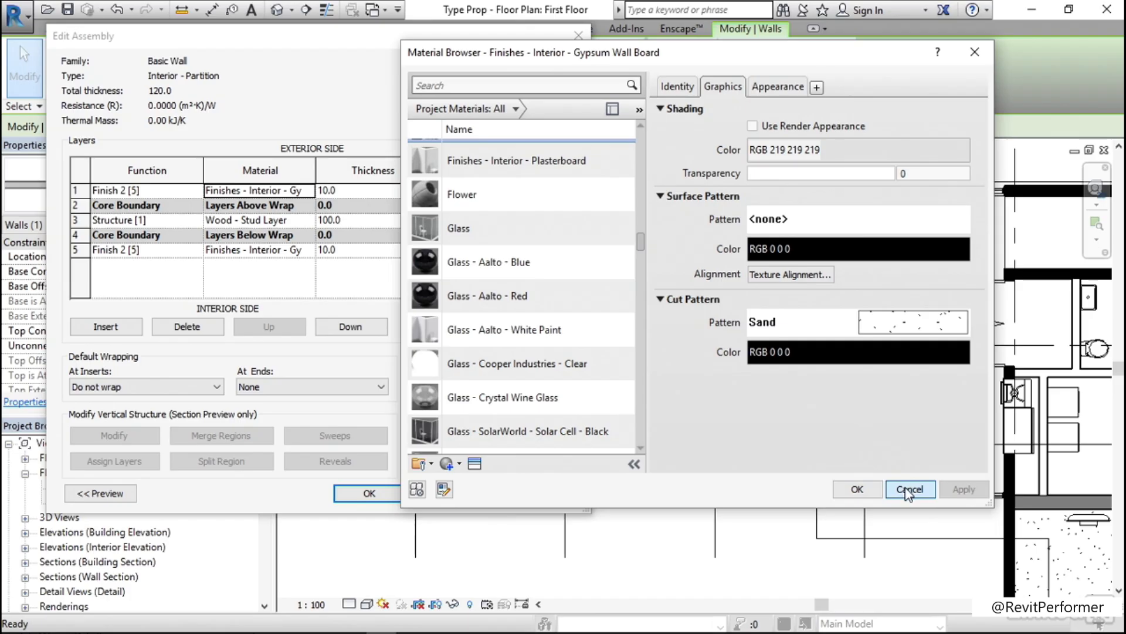
{"action": "left_click", "coordinate": [909, 490]}
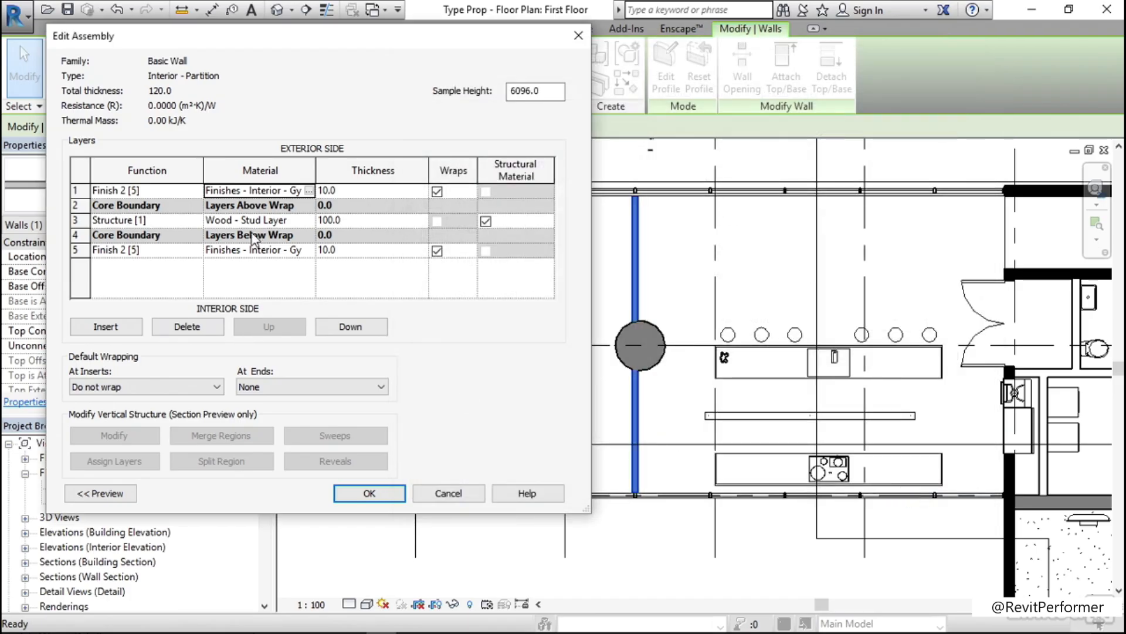
Examine the stud layer's material and the thickness values of the structure and finish layers
{"action": "left_click", "coordinate": [299, 223]}
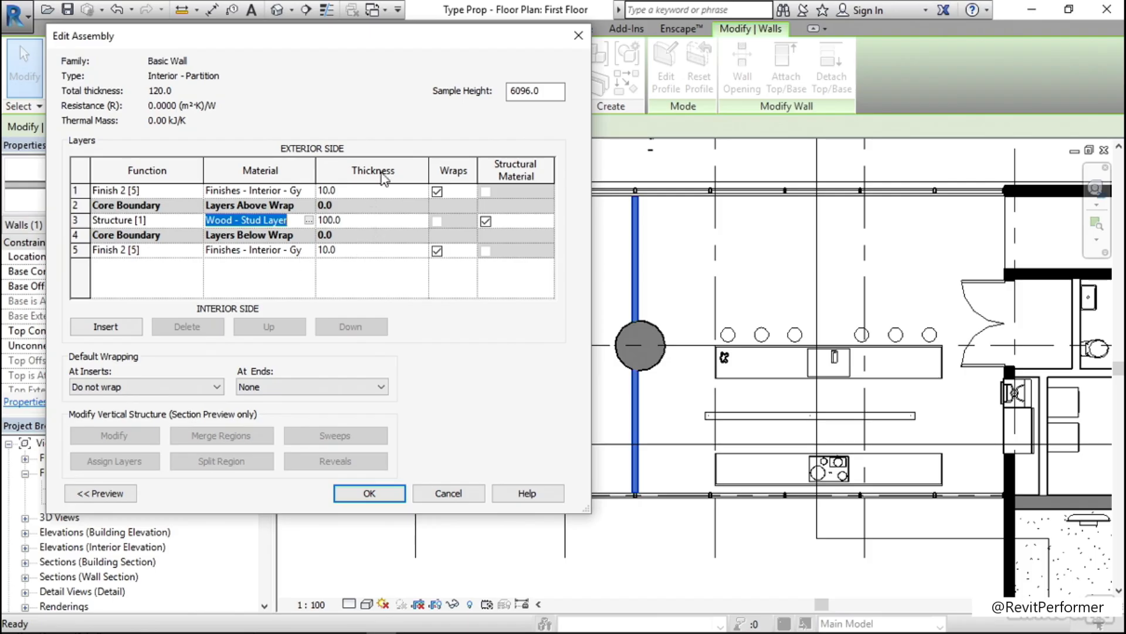
{"action": "left_click", "coordinate": [371, 191]}
{"action": "left_click", "coordinate": [382, 219]}
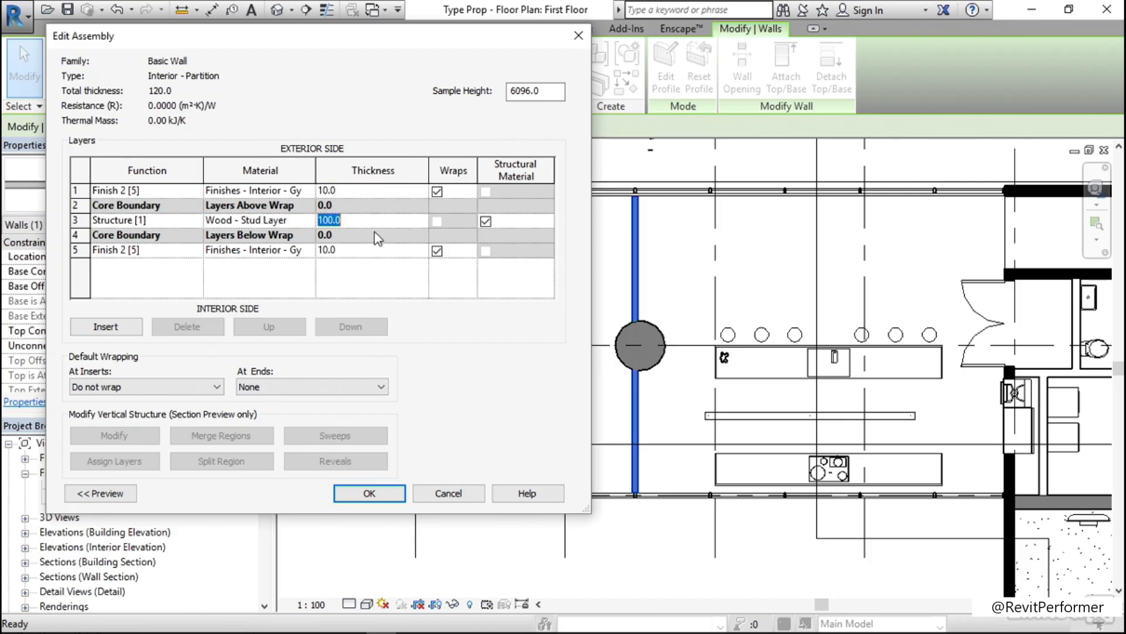
{"action": "left_click", "coordinate": [375, 251]}
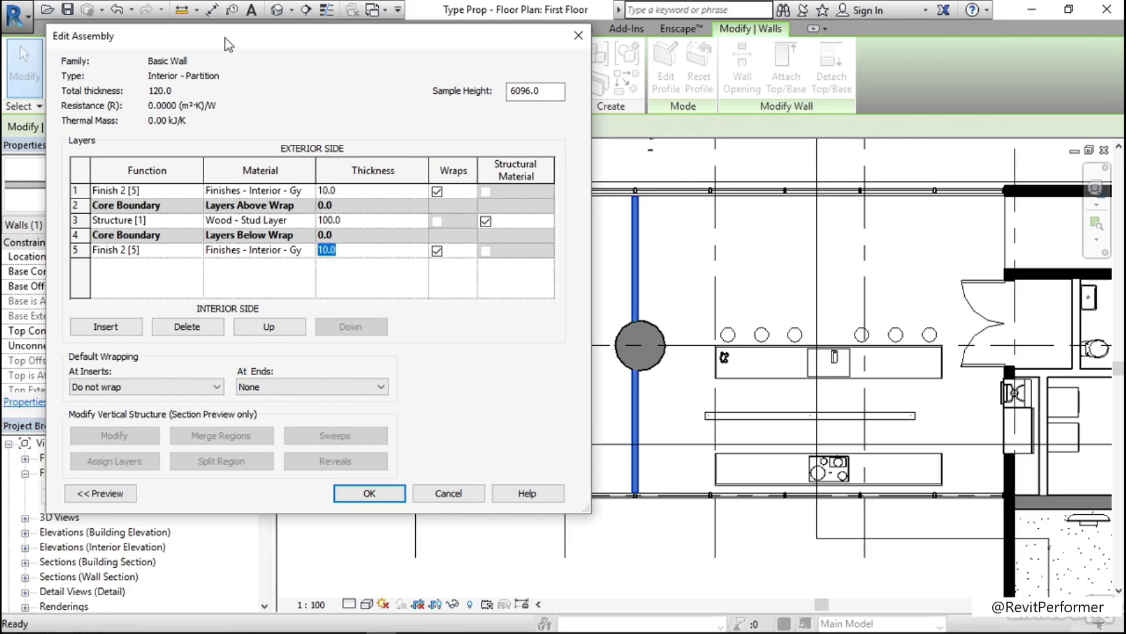
Show the preview of the Interior - Partition wall assembly
{"action": "left_click_drag", "start_coordinate": [140, 30], "coordinate": [216, 30]}
{"action": "left_click_drag", "start_coordinate": [314, 44], "coordinate": [588, 44]}
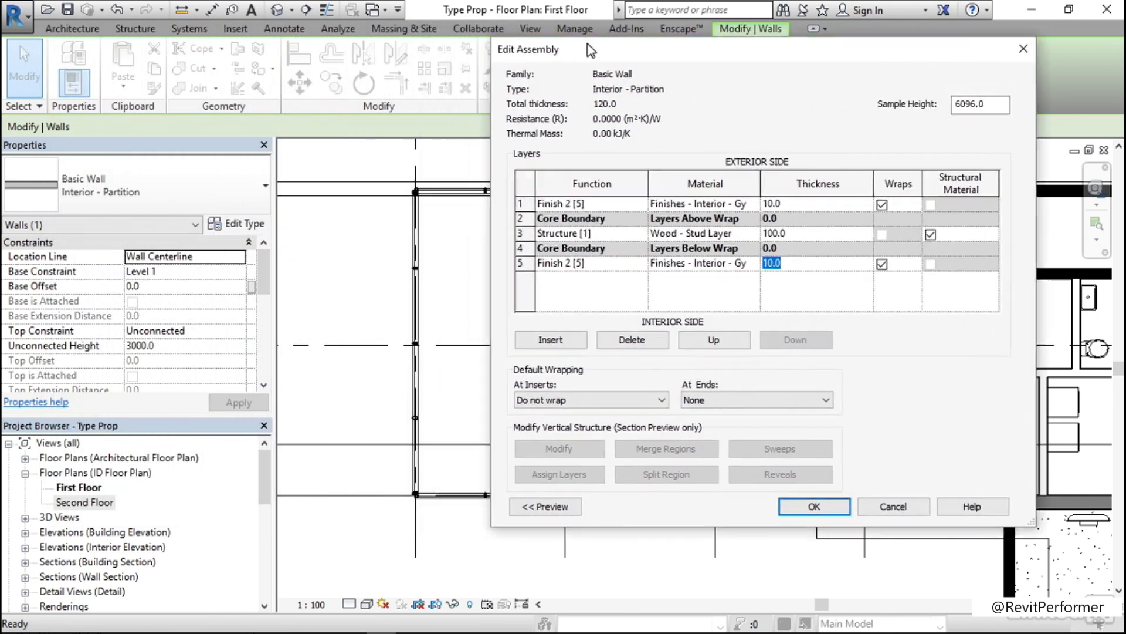
{"action": "left_click", "coordinate": [560, 508]}
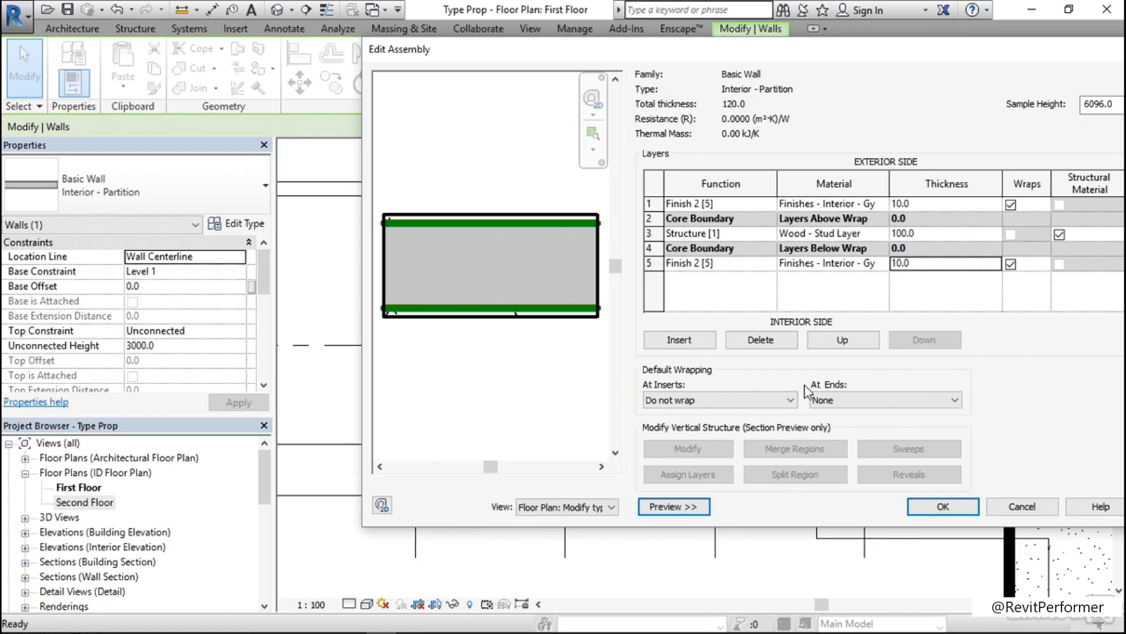
Try Exterior as the default wrapping at ends, set it to Interior instead, and accept the assembly and type properties
{"action": "left_click", "coordinate": [860, 400]}
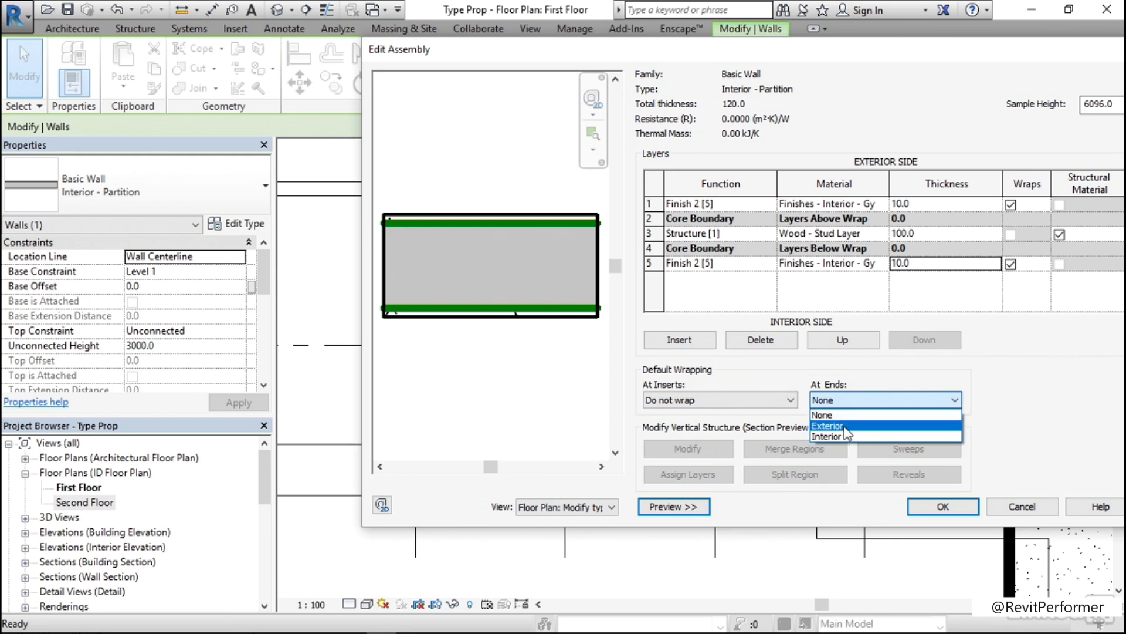
{"action": "left_click", "coordinate": [845, 428]}
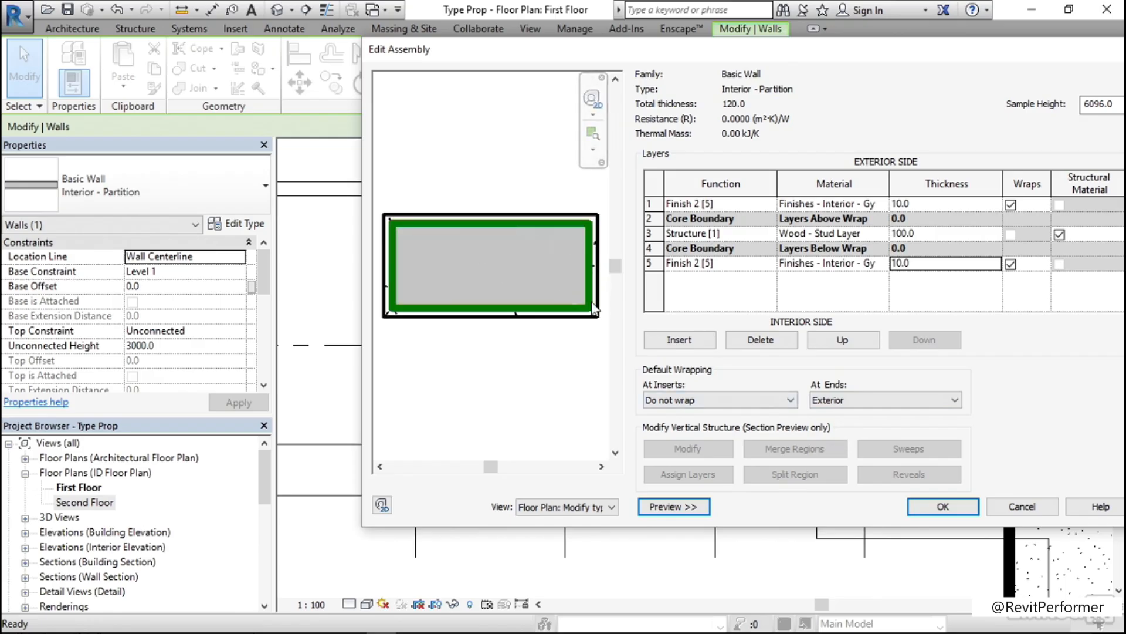
{"action": "left_click", "coordinate": [892, 404]}
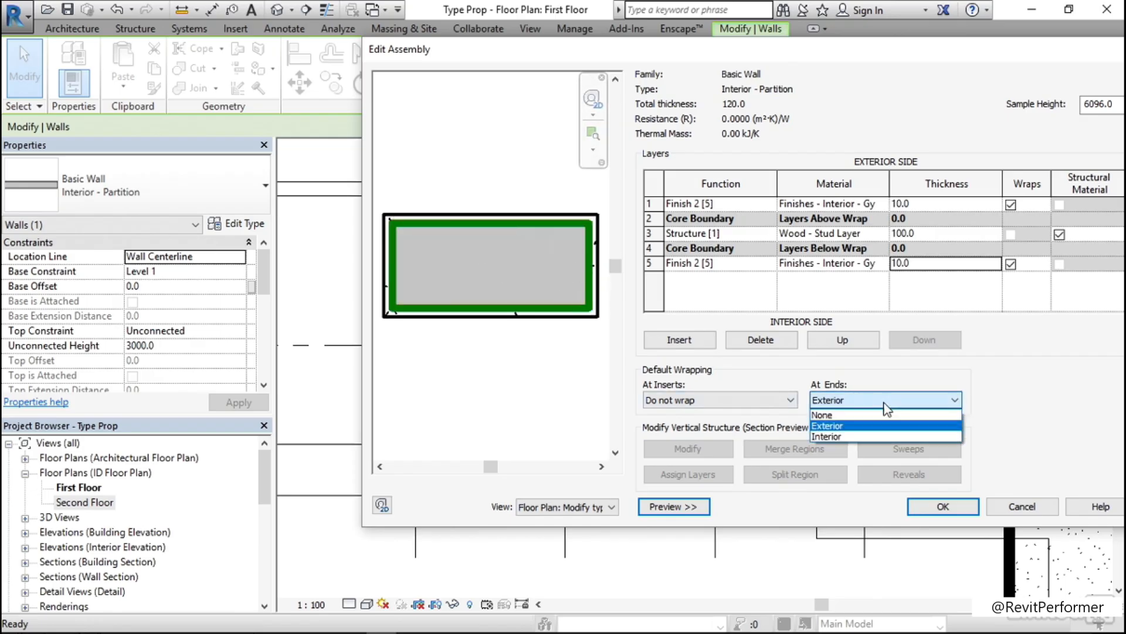
{"action": "left_click", "coordinate": [846, 439]}
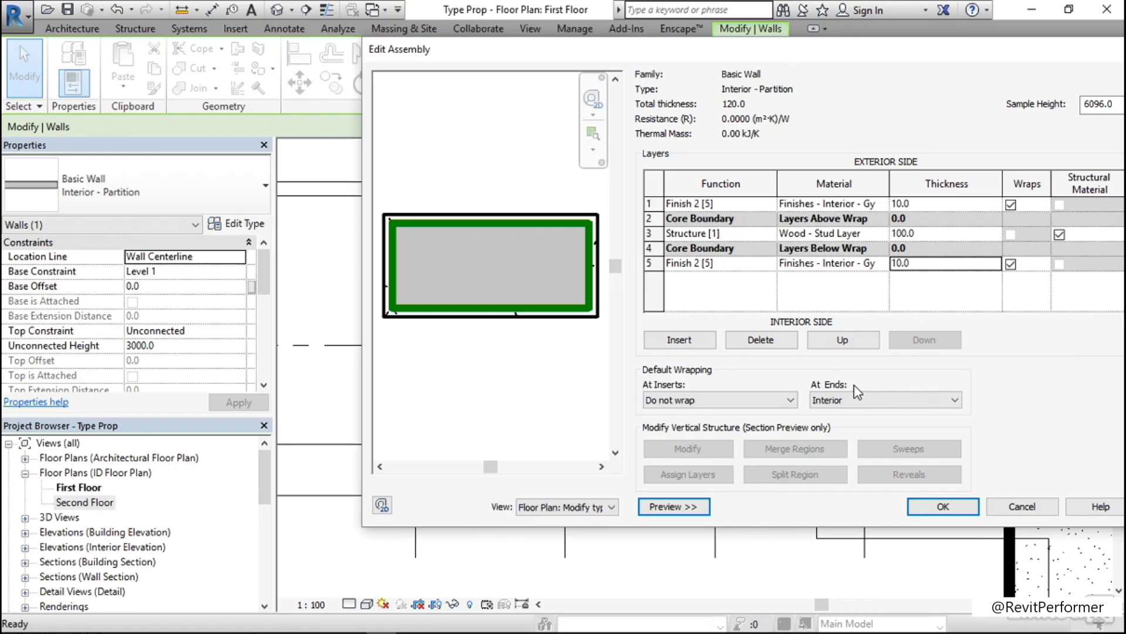
{"action": "left_click_drag", "start_coordinate": [835, 54], "coordinate": [552, 44]}
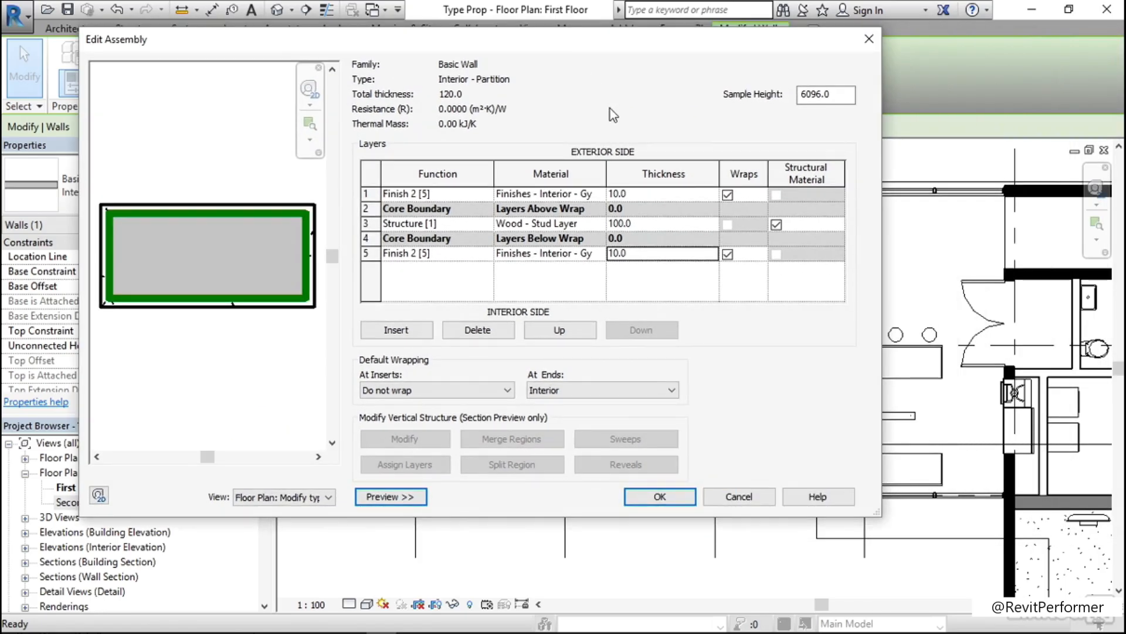
{"action": "left_click", "coordinate": [653, 500]}
{"action": "left_click", "coordinate": [663, 497]}
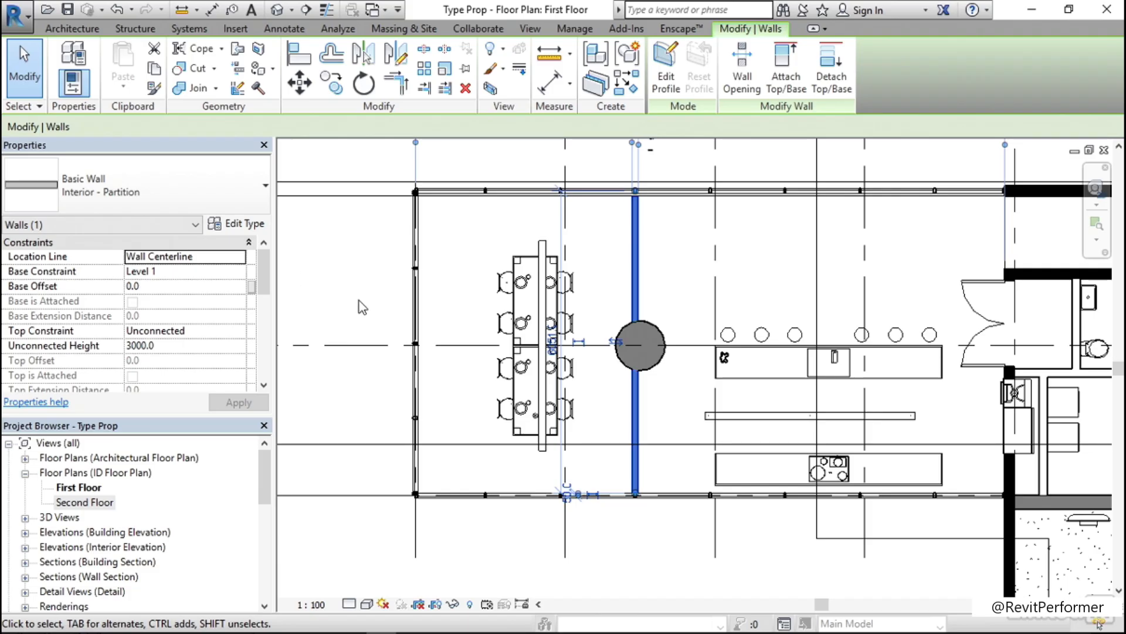
Duplicate the selected wall's type under the name Interior - Partition 2
{"action": "left_click", "coordinate": [257, 225]}
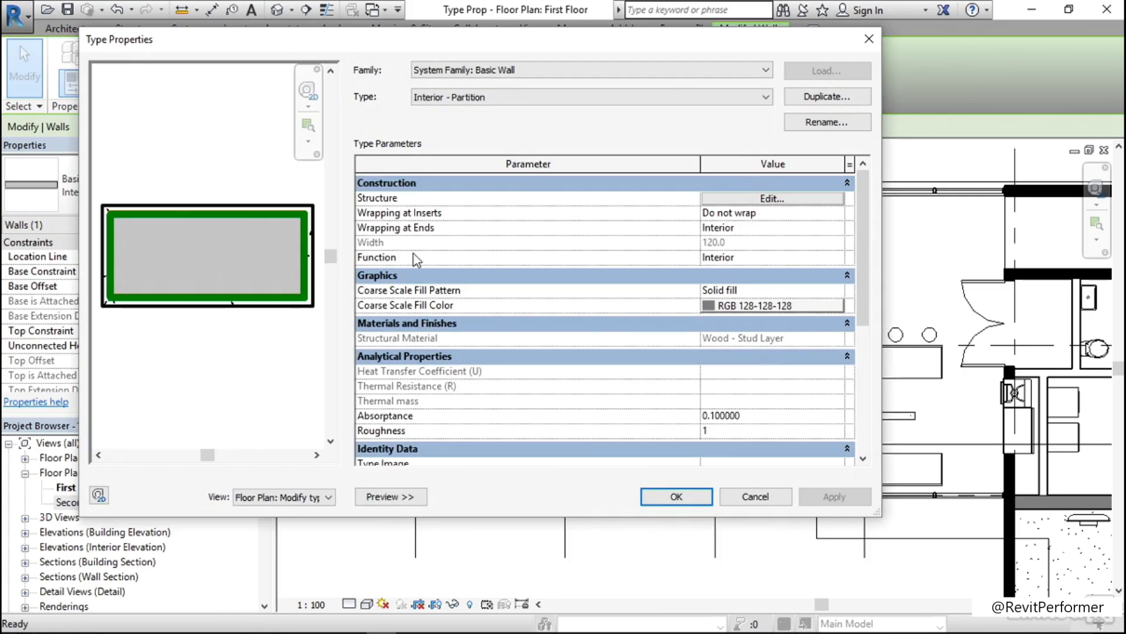
{"action": "left_click", "coordinate": [822, 97]}
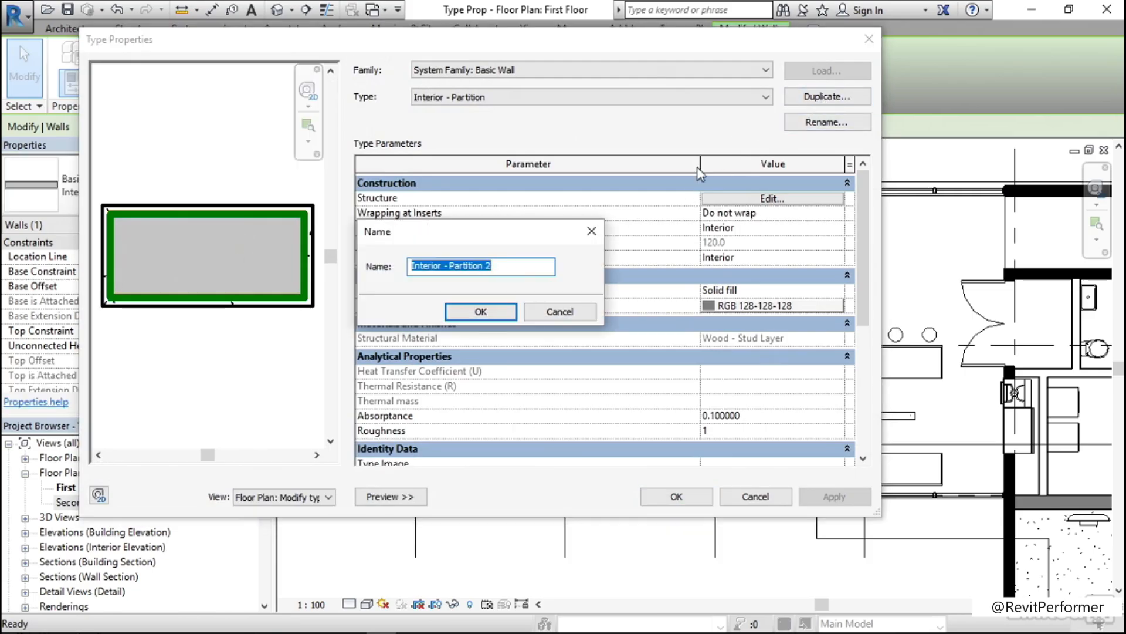
{"action": "left_click", "coordinate": [509, 270]}
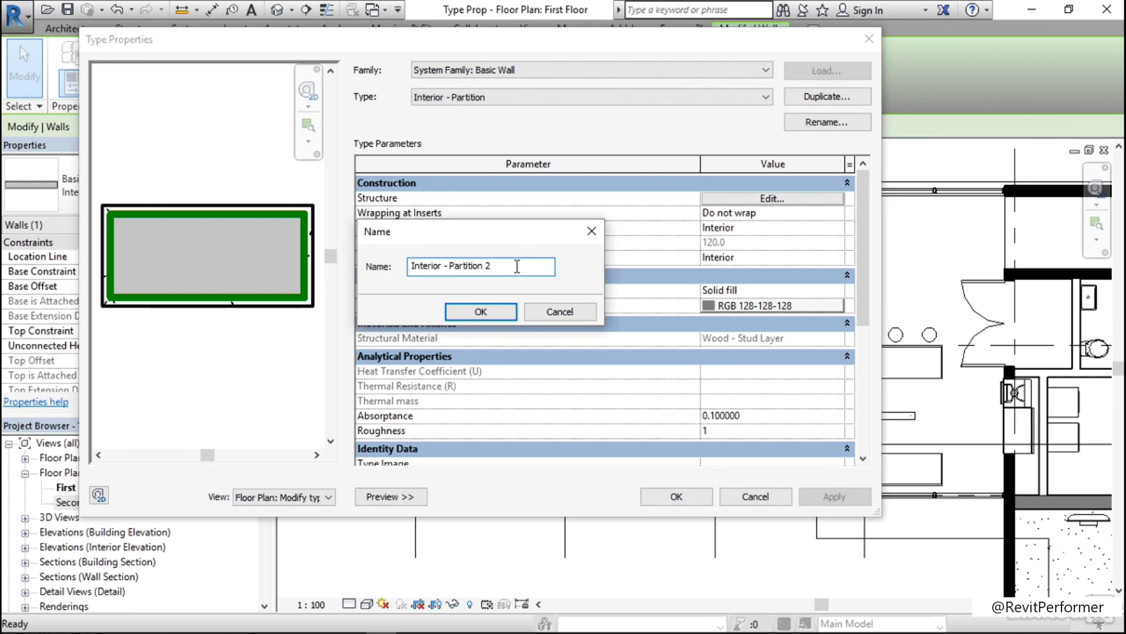
{"action": "left_click_drag", "start_coordinate": [517, 266], "coordinate": [403, 277]}
{"action": "left_click", "coordinate": [503, 273]}
{"action": "left_click", "coordinate": [501, 309]}
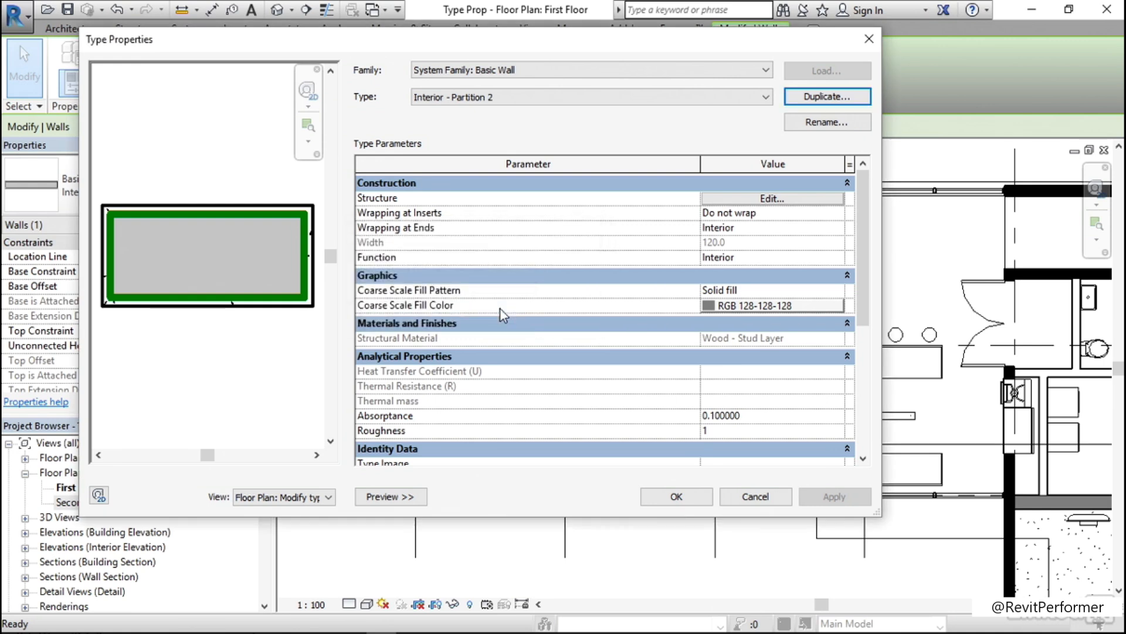
Insert two new layers on the exterior side of the Interior - Partition 2 wall structure
{"action": "left_click", "coordinate": [779, 200]}
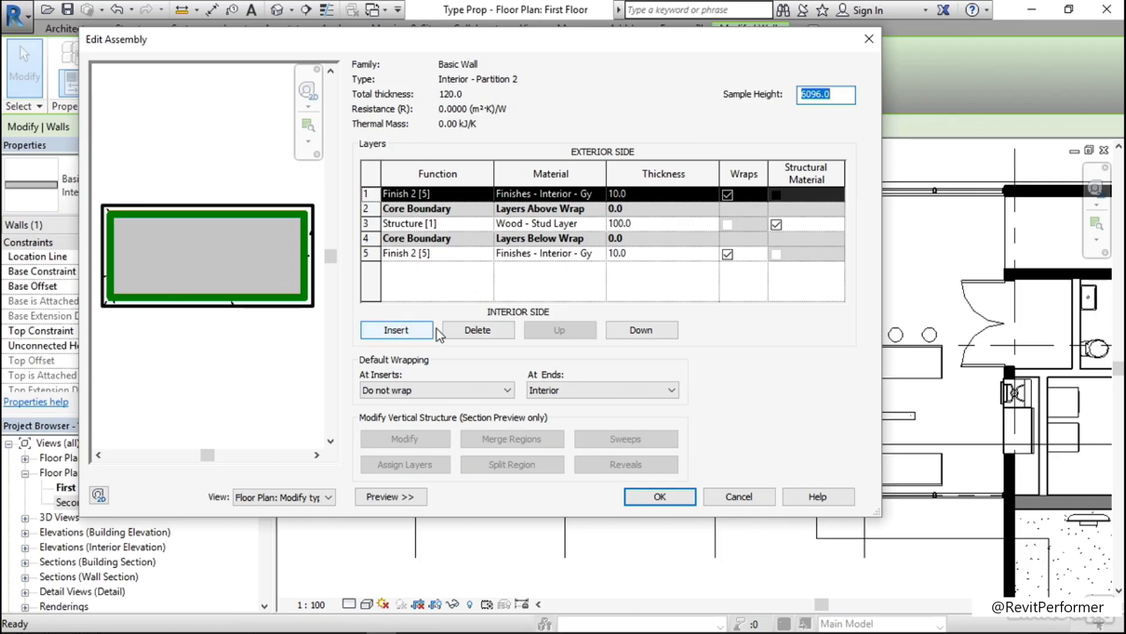
{"action": "left_click", "coordinate": [410, 333]}
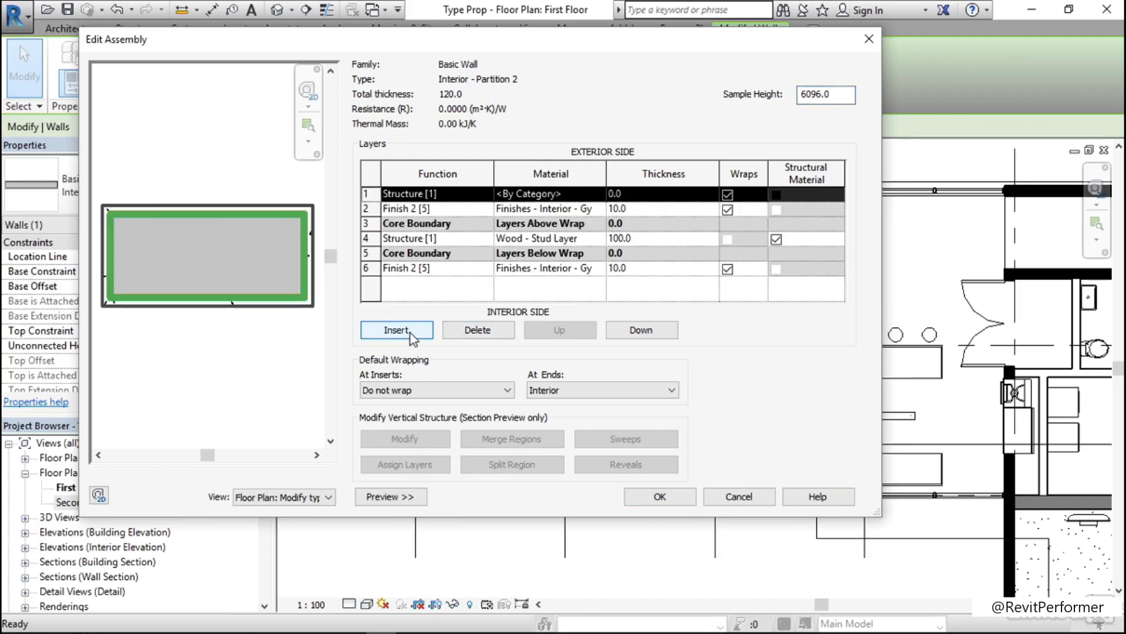
{"action": "left_click", "coordinate": [411, 333]}
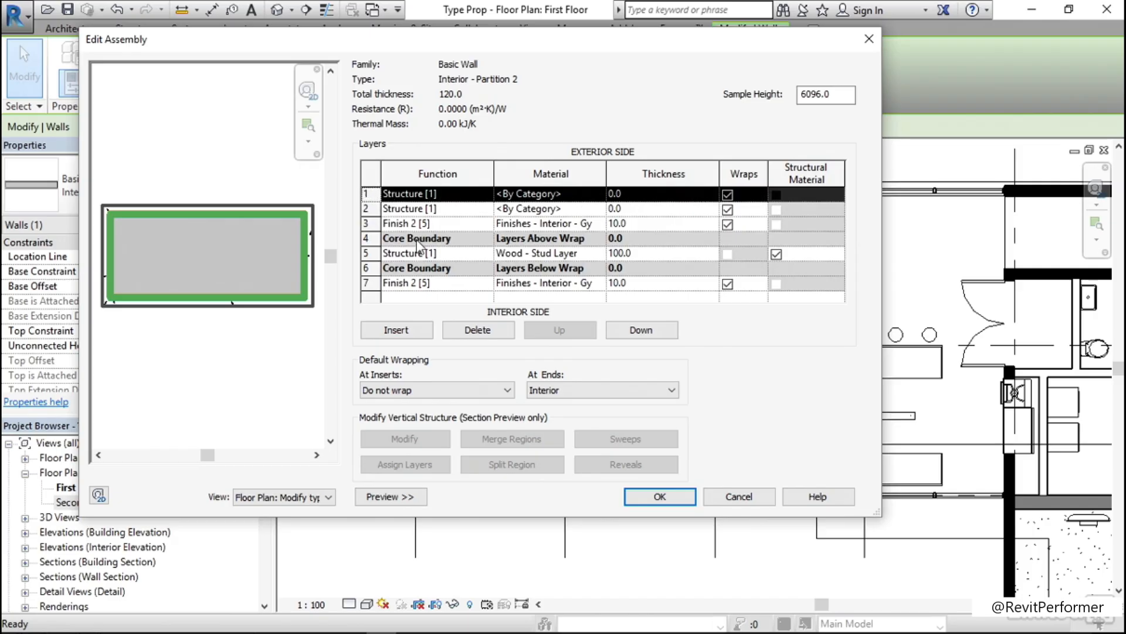
Move one of the new layers down past the interior finish, making it the innermost layer of the wall
{"action": "left_click", "coordinate": [650, 331]}
{"action": "left_click", "coordinate": [650, 332]}
{"action": "left_click", "coordinate": [649, 332]}
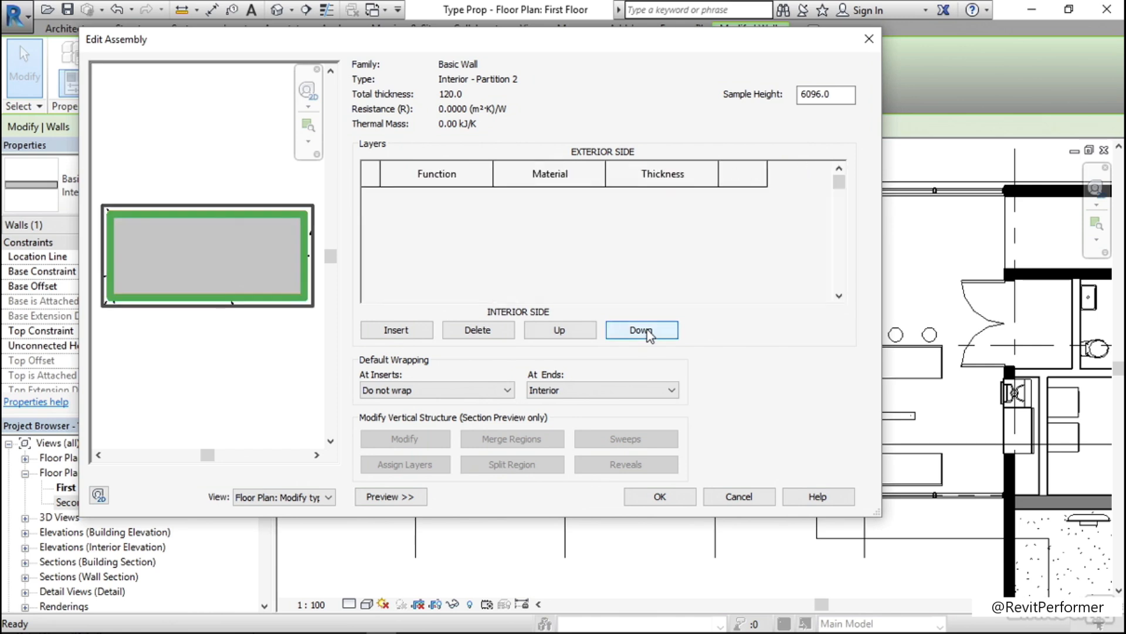
{"action": "left_click", "coordinate": [650, 331]}
{"action": "left_click", "coordinate": [645, 330]}
{"action": "left_click", "coordinate": [645, 330]}
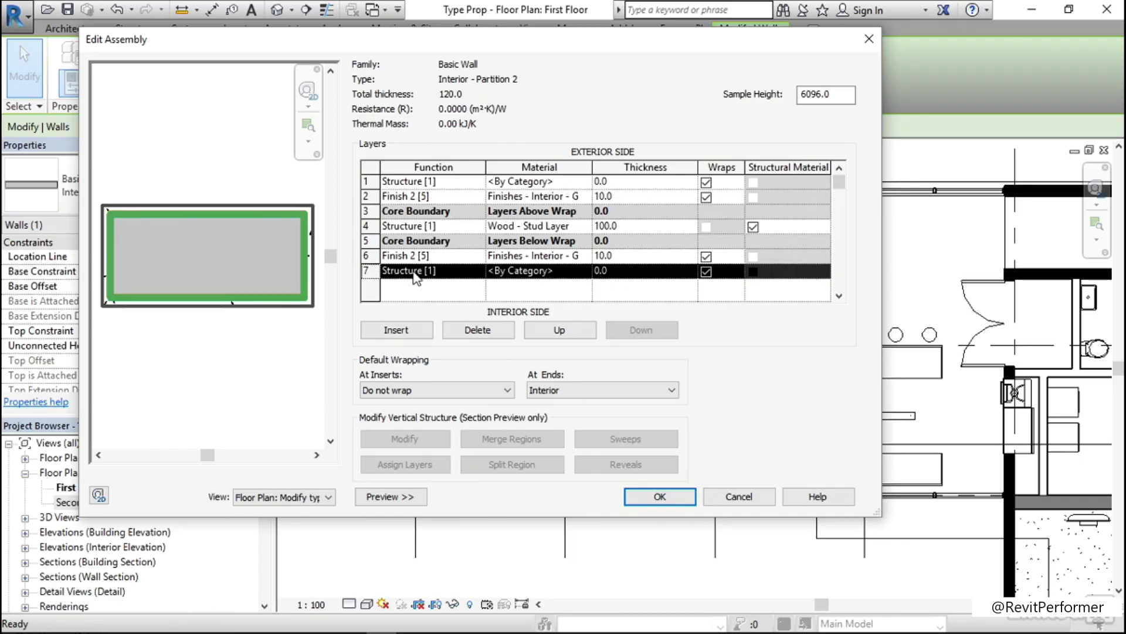
Set the function of both new layers, innermost and outermost, to Finish 2 [5]
{"action": "left_click", "coordinate": [454, 272]}
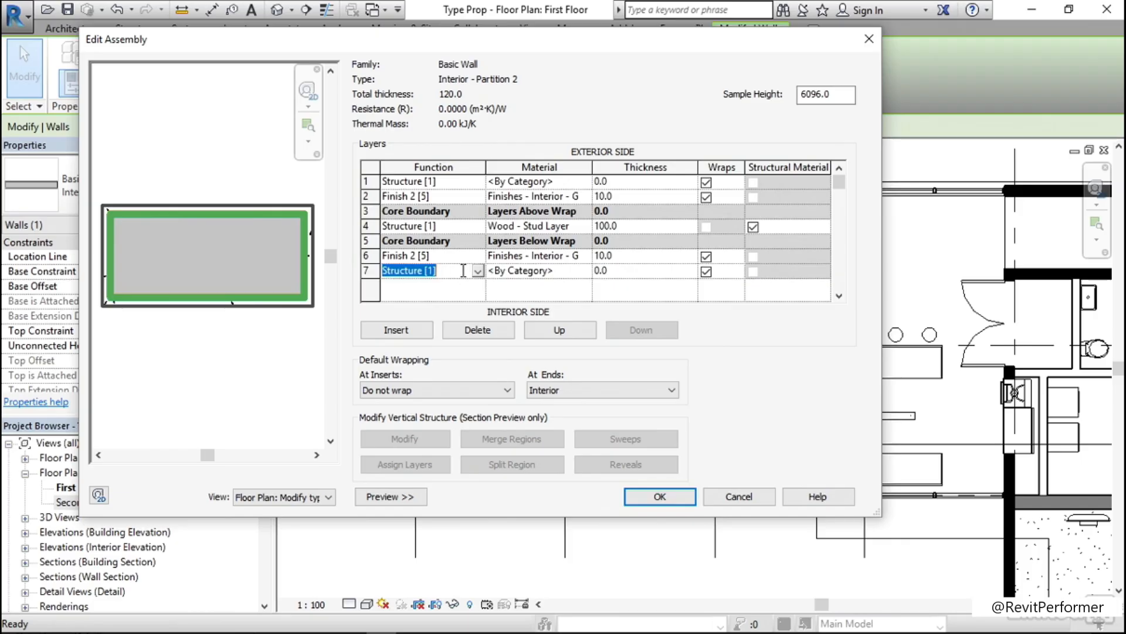
{"action": "left_click", "coordinate": [478, 272]}
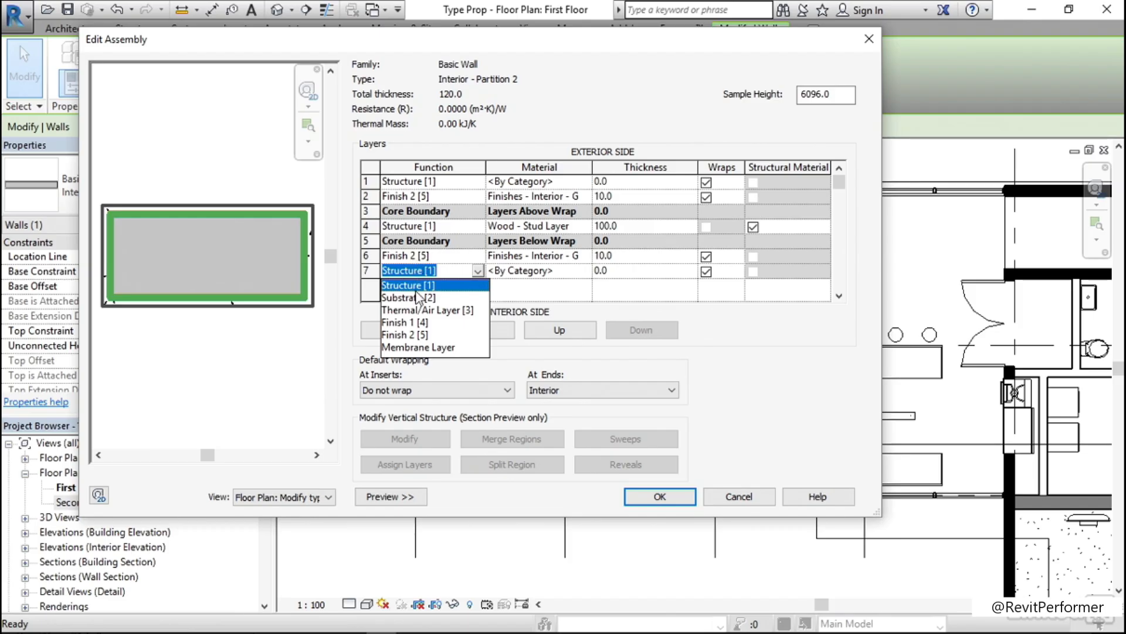
{"action": "left_click", "coordinate": [410, 335]}
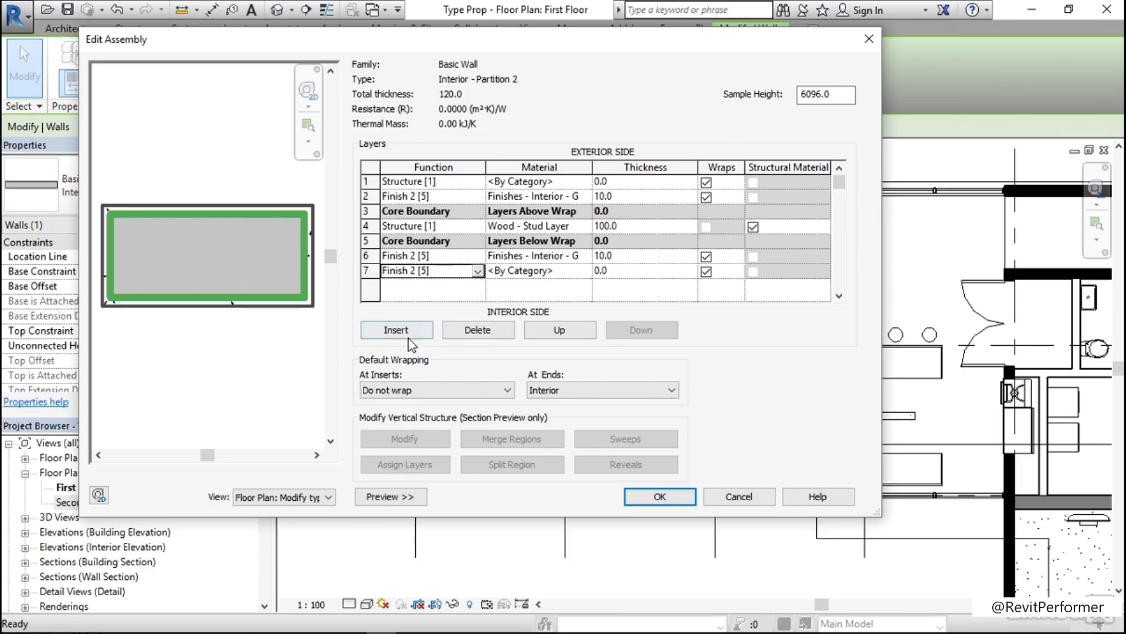
{"action": "left_click", "coordinate": [464, 181]}
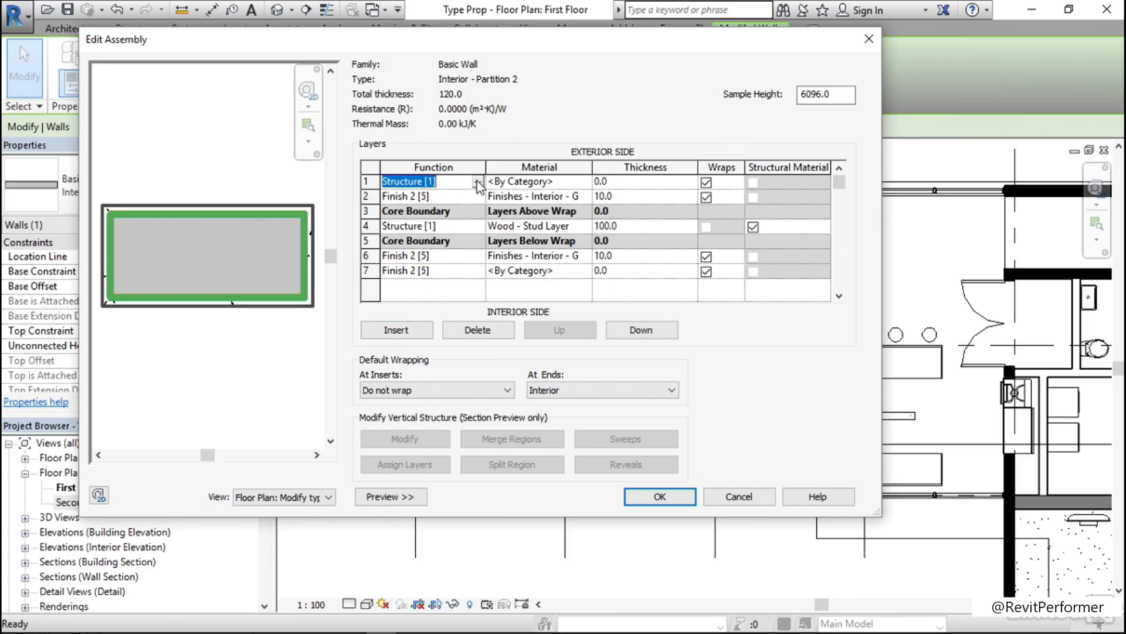
{"action": "left_click", "coordinate": [479, 182]}
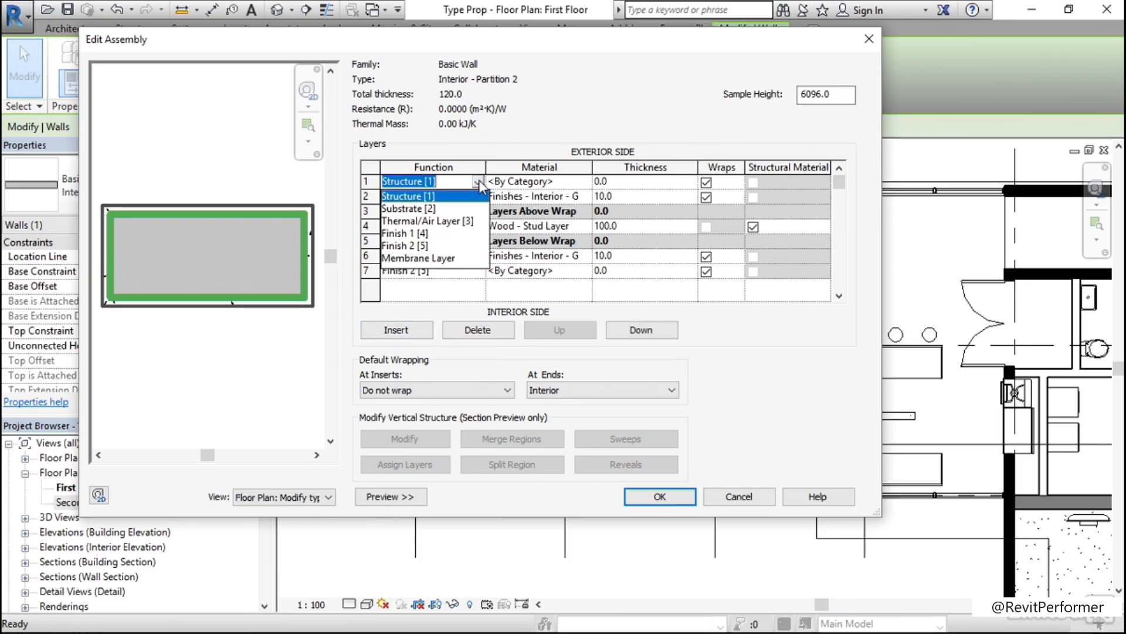
{"action": "left_click", "coordinate": [412, 247]}
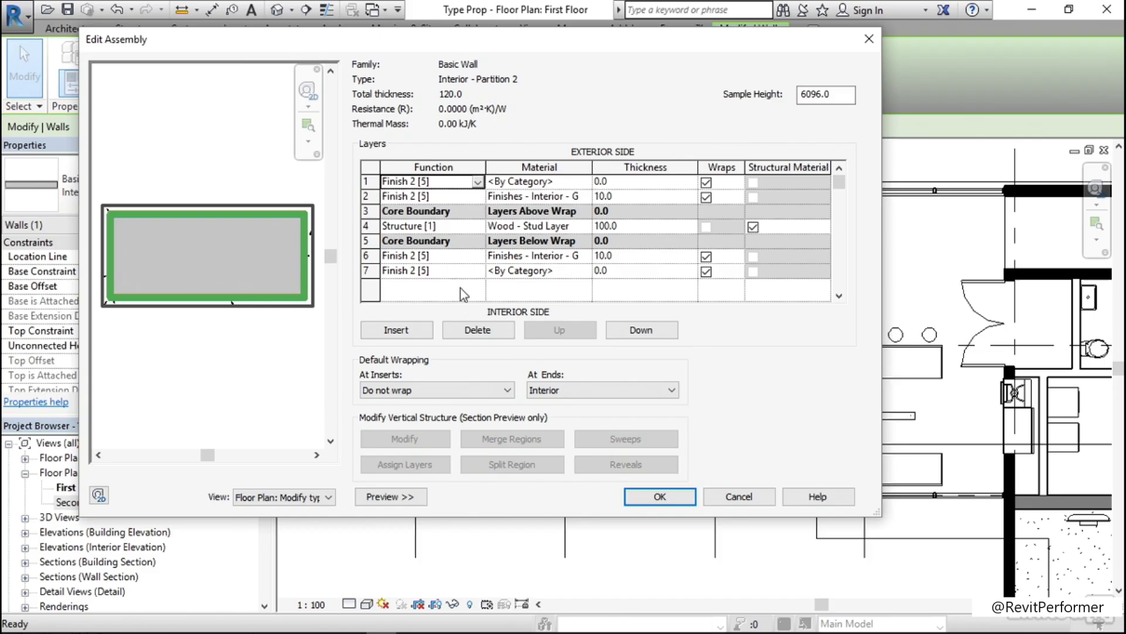
Assign the Finishes - Interior - Gypsum Wall Board material to the outermost and innermost finish layers
{"action": "left_click", "coordinate": [578, 182]}
{"action": "left_click", "coordinate": [587, 181]}
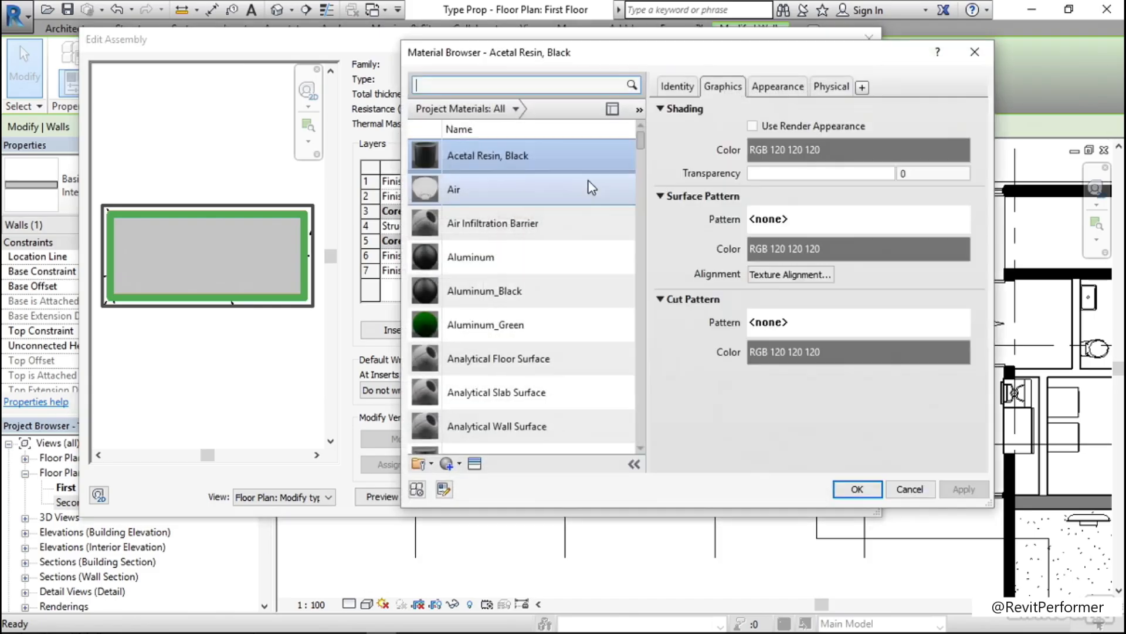
{"action": "left_click_drag", "start_coordinate": [639, 138], "coordinate": [644, 241]}
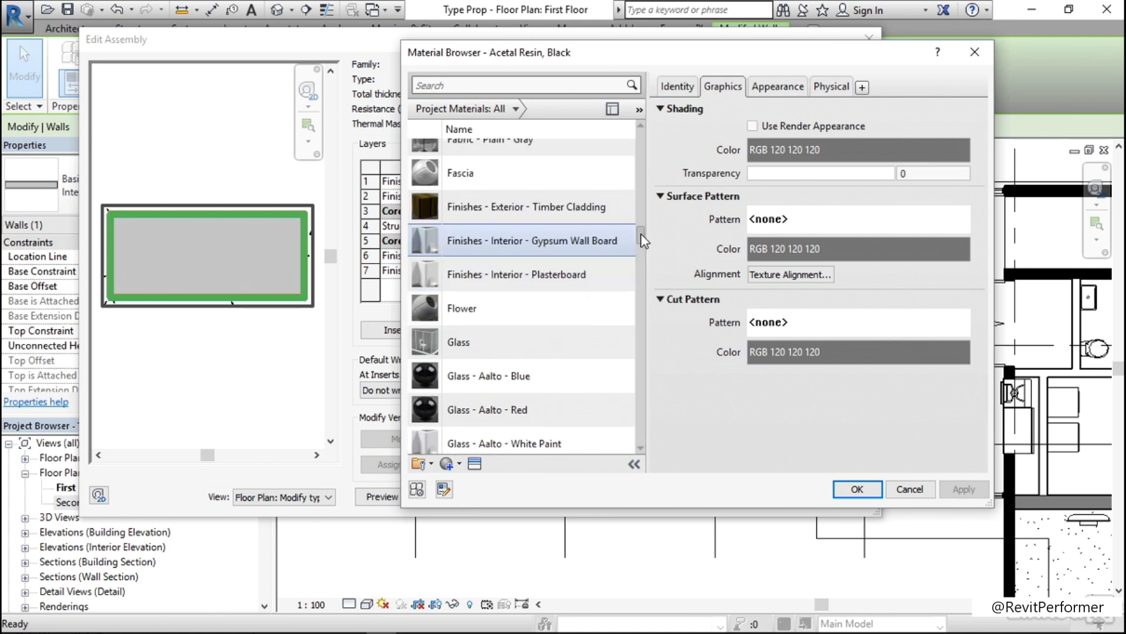
{"action": "left_click", "coordinate": [526, 247]}
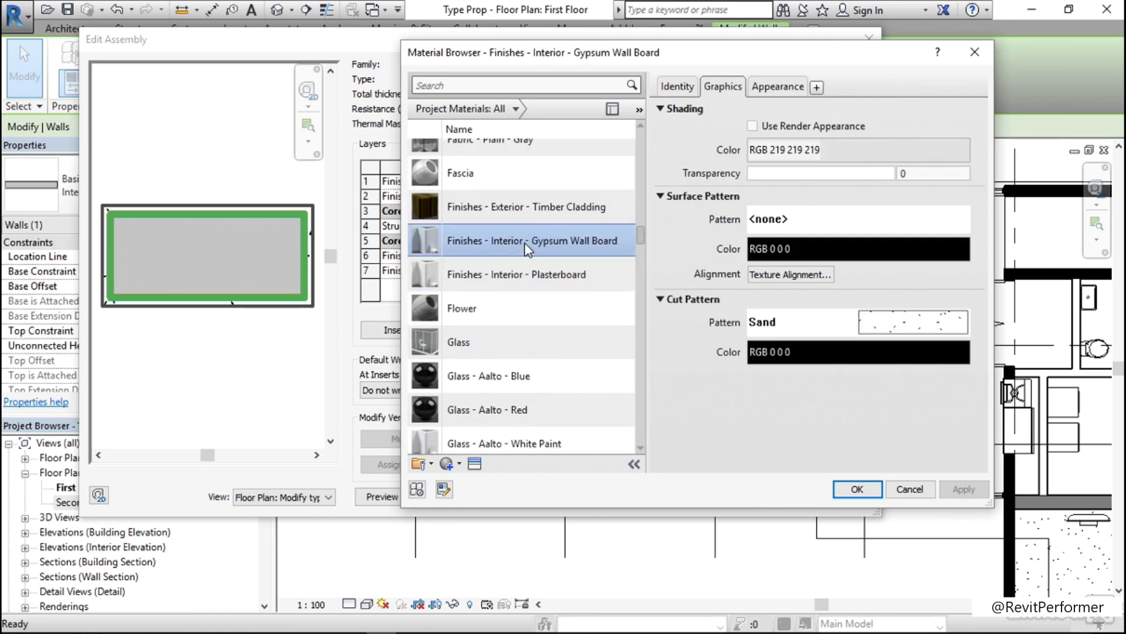
{"action": "left_click", "coordinate": [857, 492]}
{"action": "left_click", "coordinate": [603, 284]}
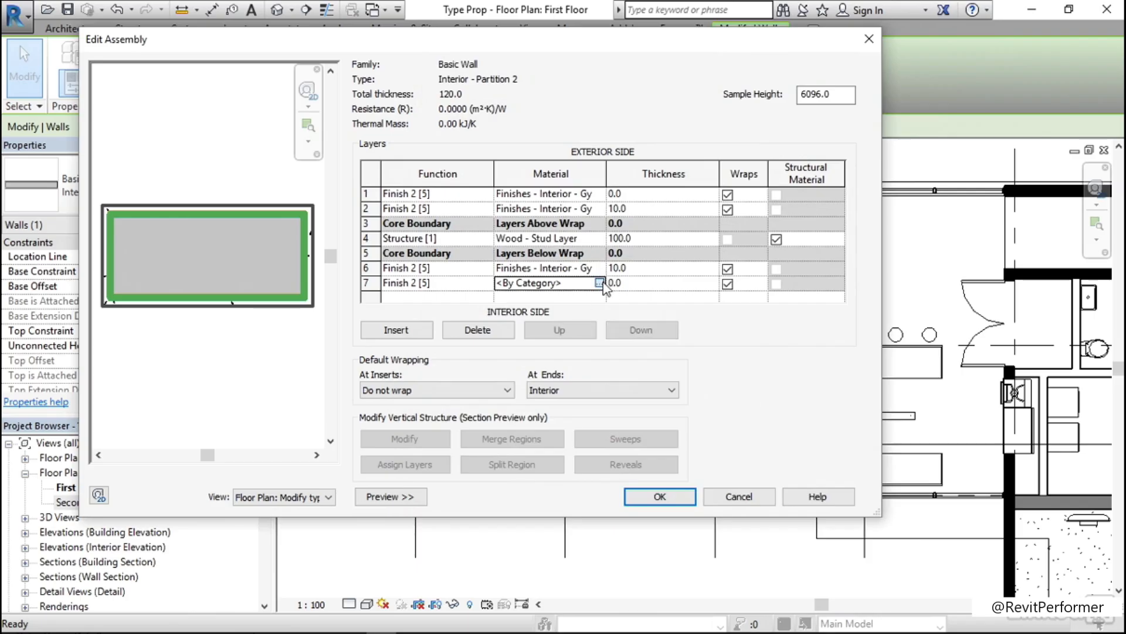
{"action": "left_click", "coordinate": [599, 283]}
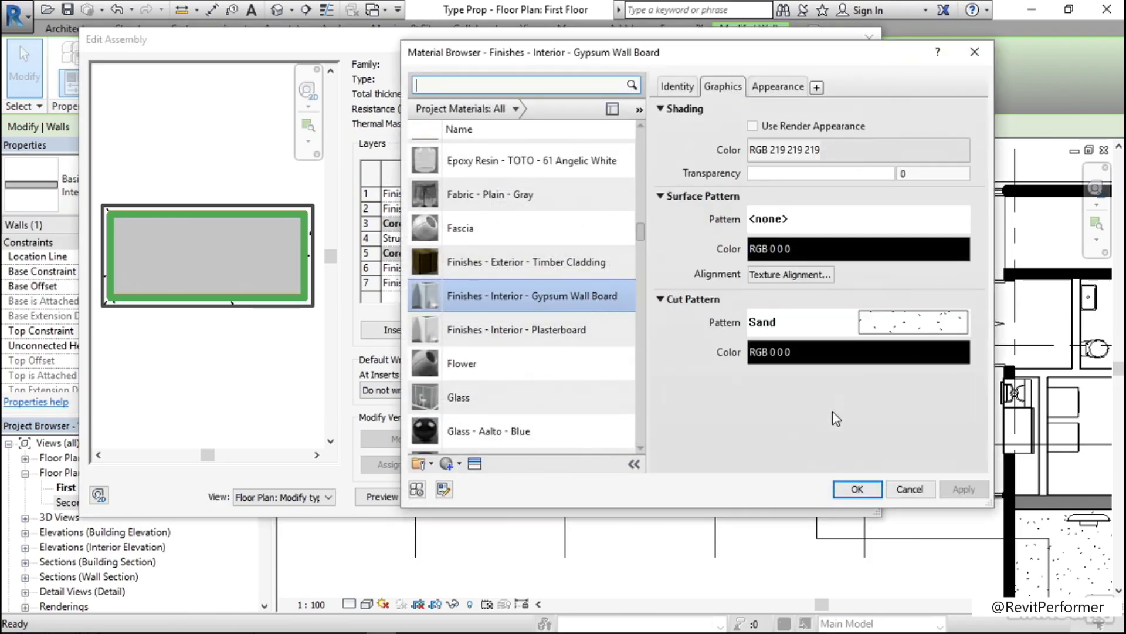
{"action": "left_click", "coordinate": [857, 488]}
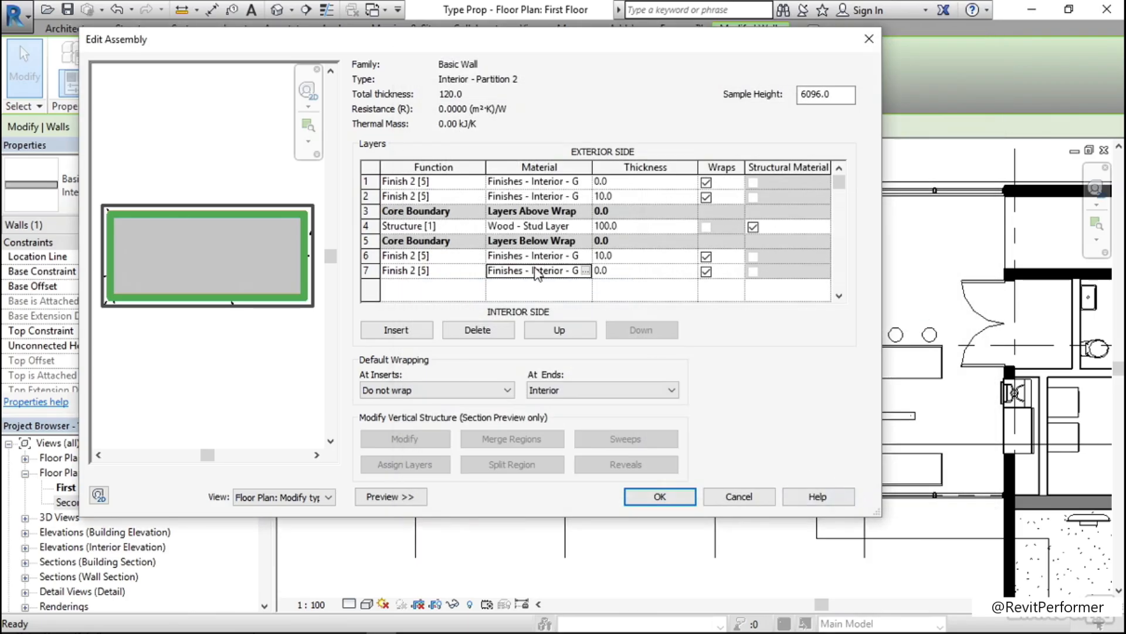
Set the thickness of the outermost and innermost finish layers to 10 and accept the changes to the wall type
{"action": "left_click", "coordinate": [636, 182]}
{"action": "type", "text": "1000"}
{"action": "key", "text": "BackSpace"}
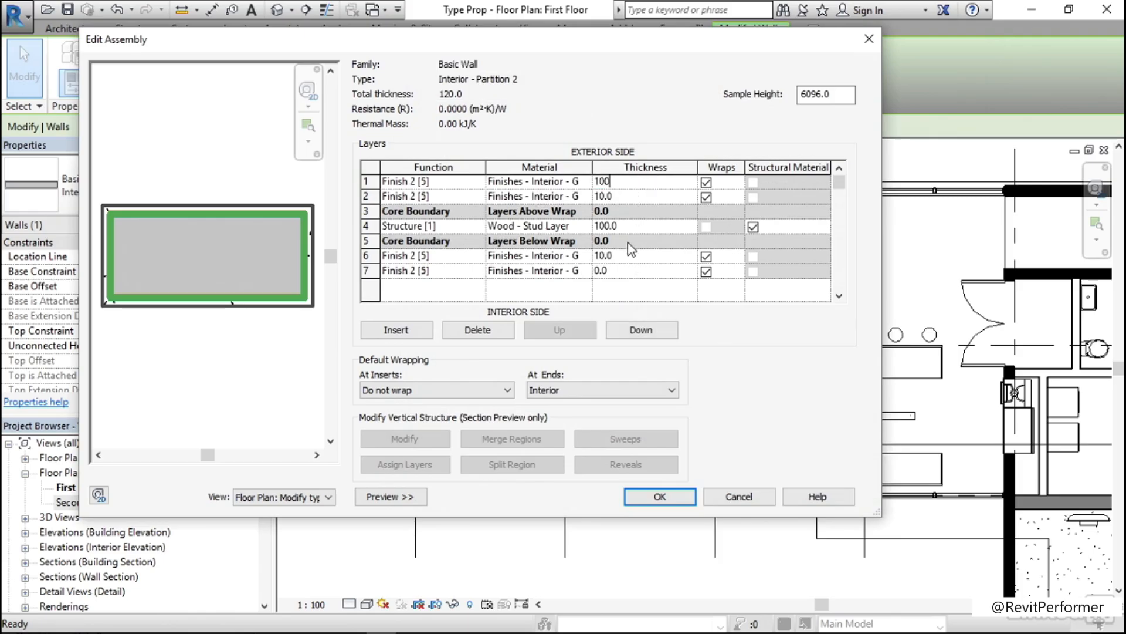
{"action": "left_click", "coordinate": [626, 271]}
{"action": "left_click", "coordinate": [674, 182]}
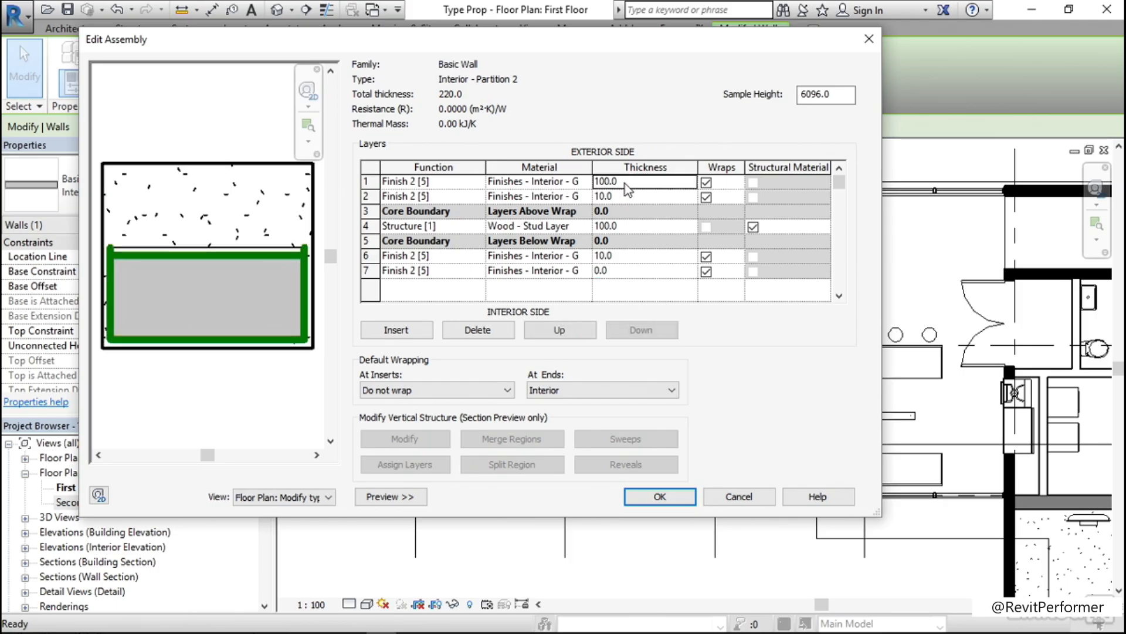
{"action": "type", "text": "10"}
{"action": "left_click", "coordinate": [618, 272]}
{"action": "type", "text": "1"}
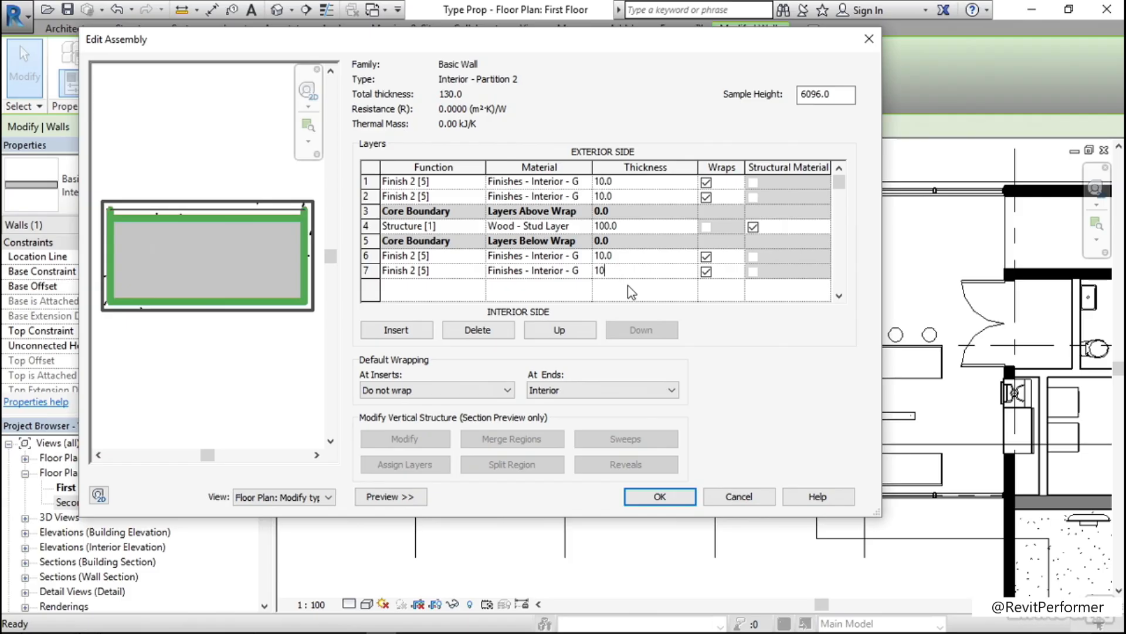
{"action": "left_click", "coordinate": [670, 496]}
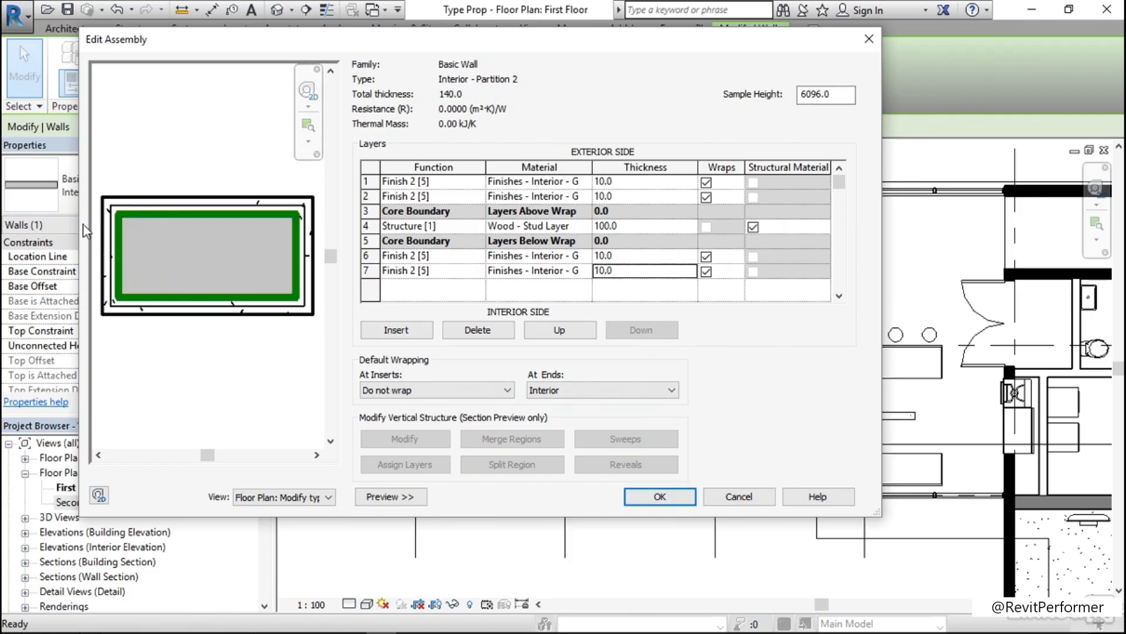
{"action": "left_click", "coordinate": [678, 497]}
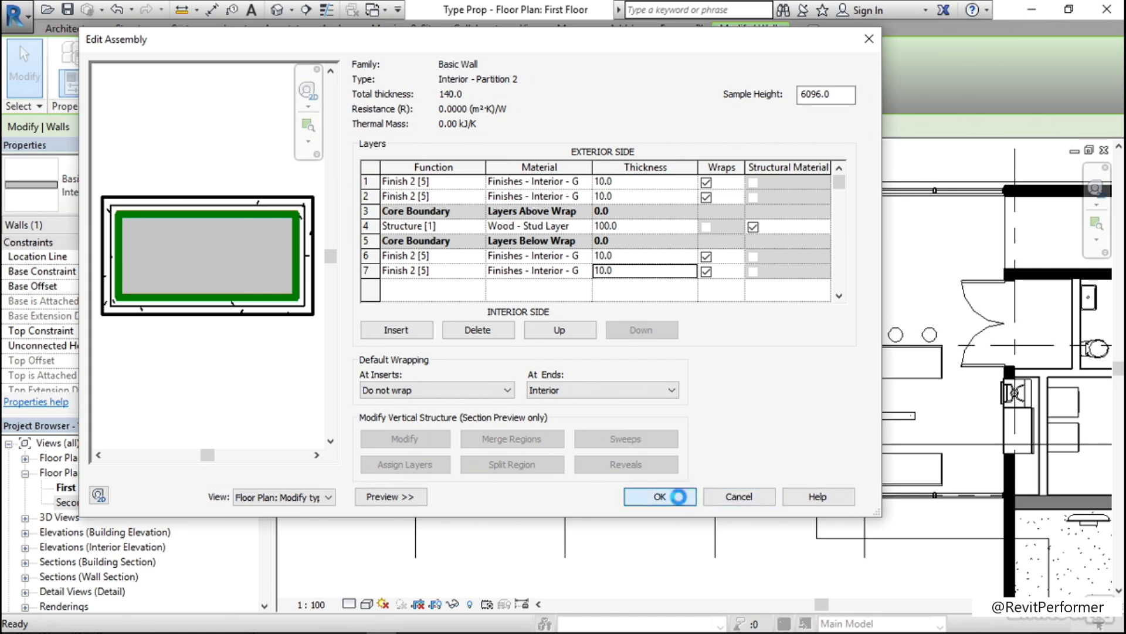
{"action": "left_click", "coordinate": [676, 496]}
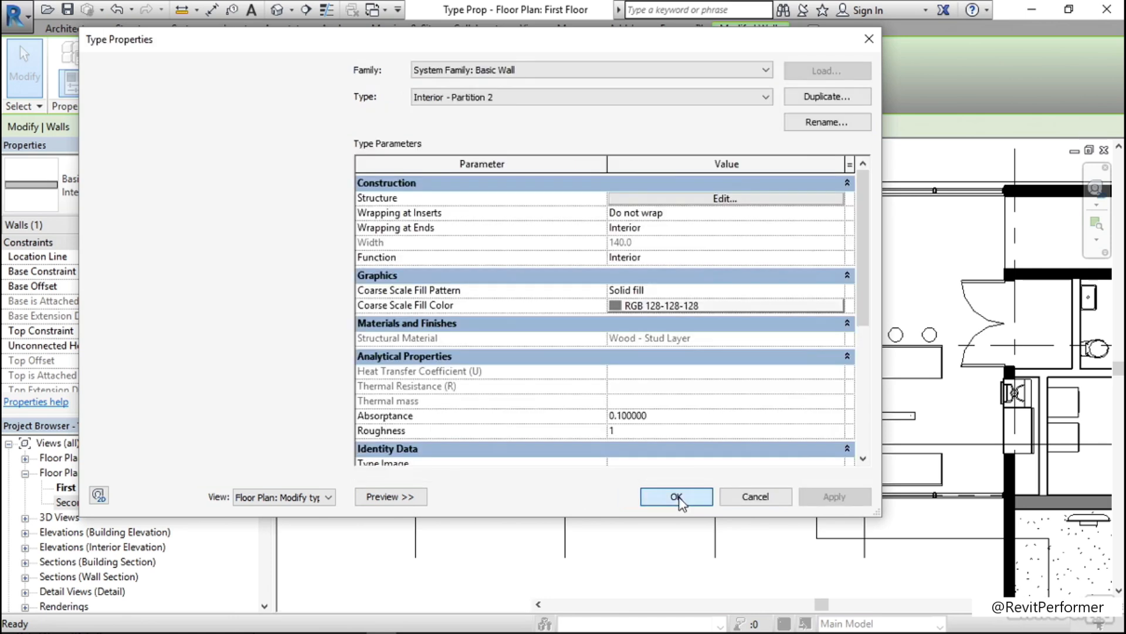
{"action": "left_click", "coordinate": [673, 473]}
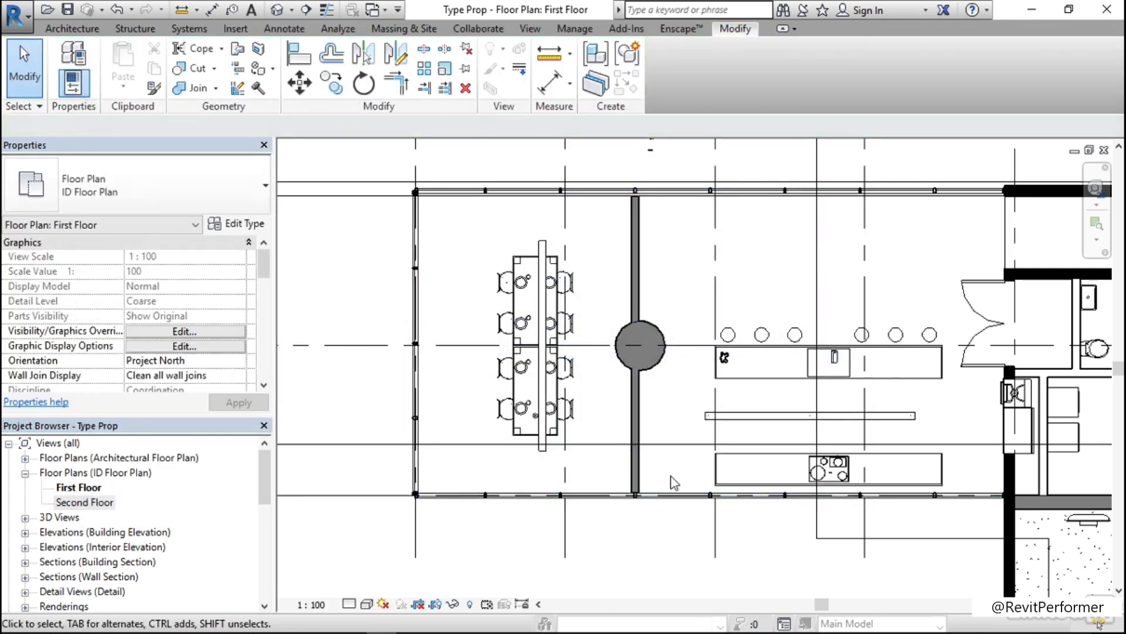
Examine the modified partition wall's lower end in the floor plan and check its assigned type
{"action": "scroll", "coordinate": [645, 496], "scroll_direction": "up", "scroll_amount": 2}
{"action": "scroll", "coordinate": [644, 503], "scroll_direction": "up", "scroll_amount": 4}
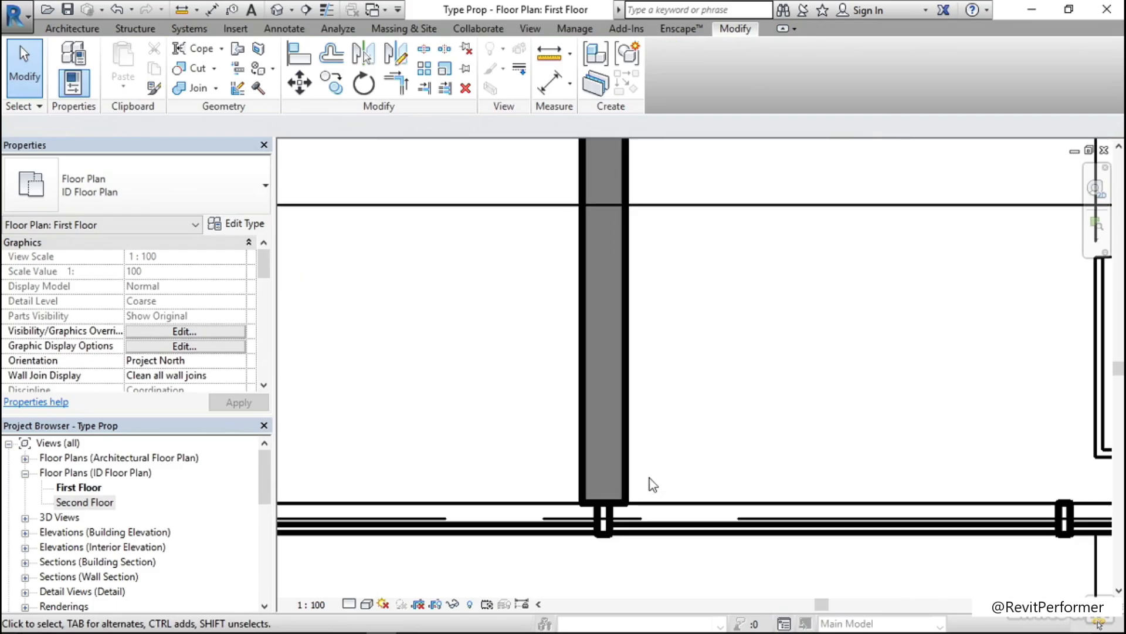
{"action": "left_click", "coordinate": [630, 462]}
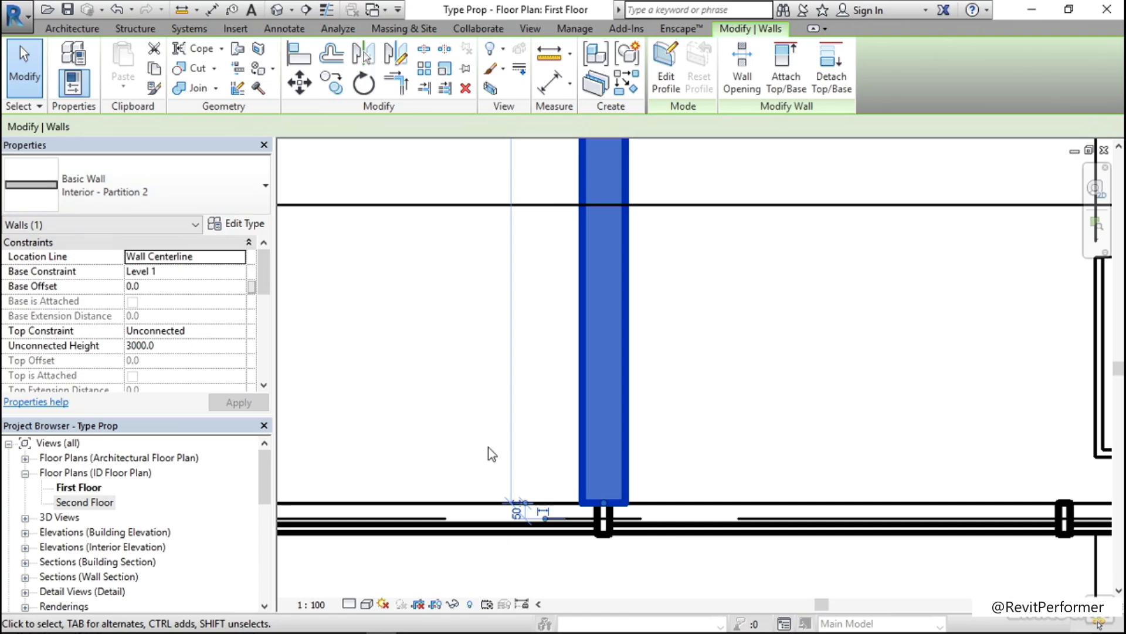
{"action": "left_click", "coordinate": [678, 477]}
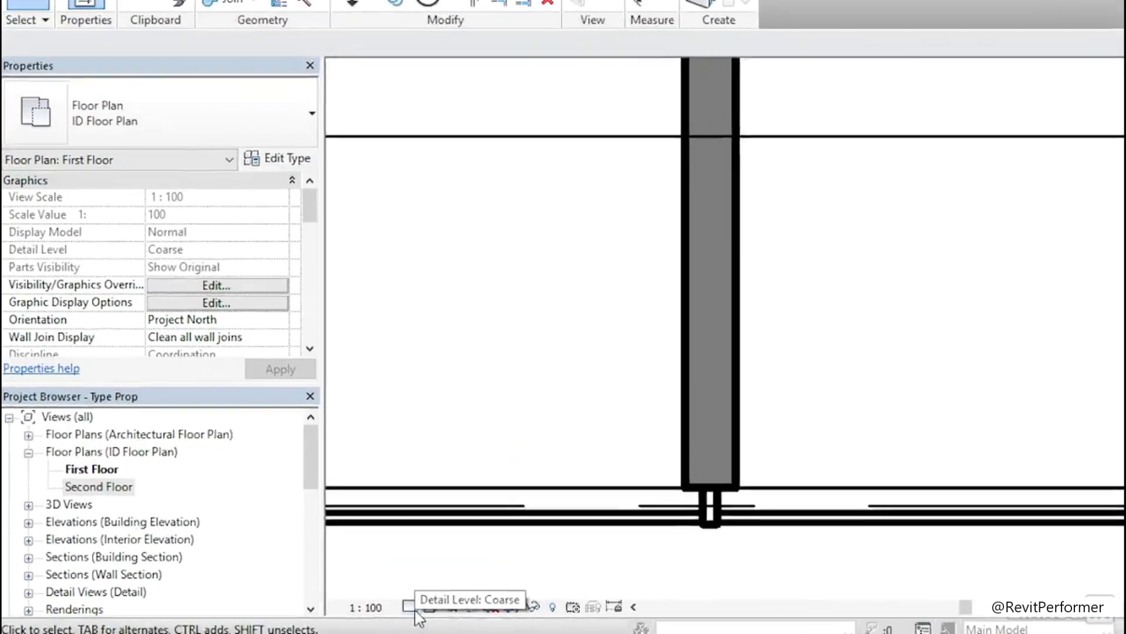
Set the First Floor plan's view template to <None> to unlock its detail level
{"action": "left_click", "coordinate": [360, 606]}
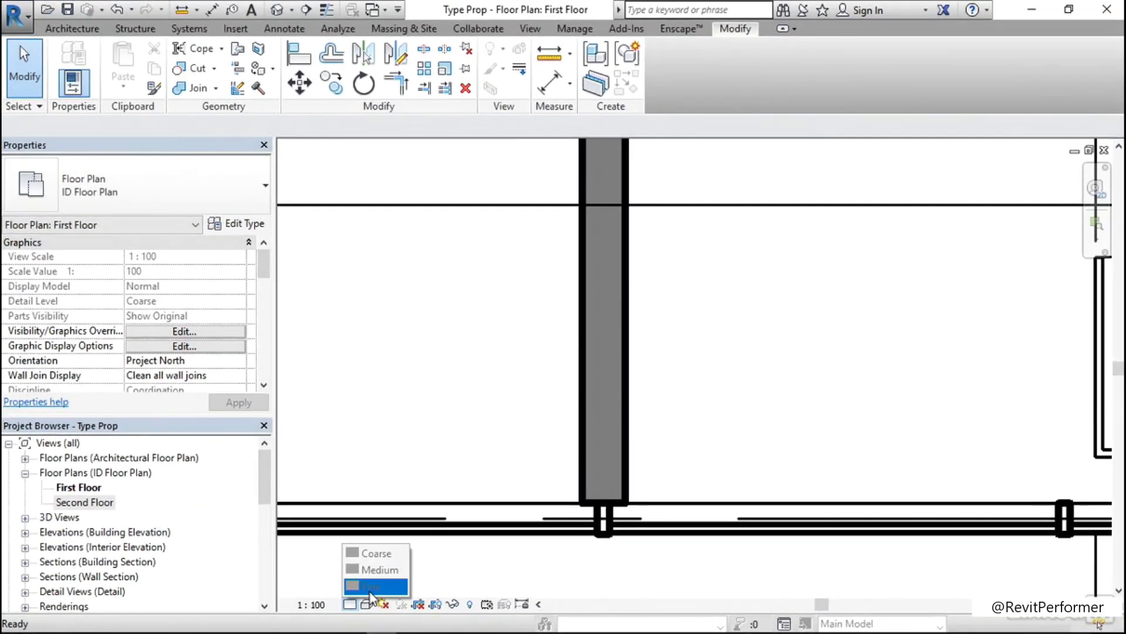
{"action": "left_click_drag", "start_coordinate": [261, 269], "coordinate": [260, 363]}
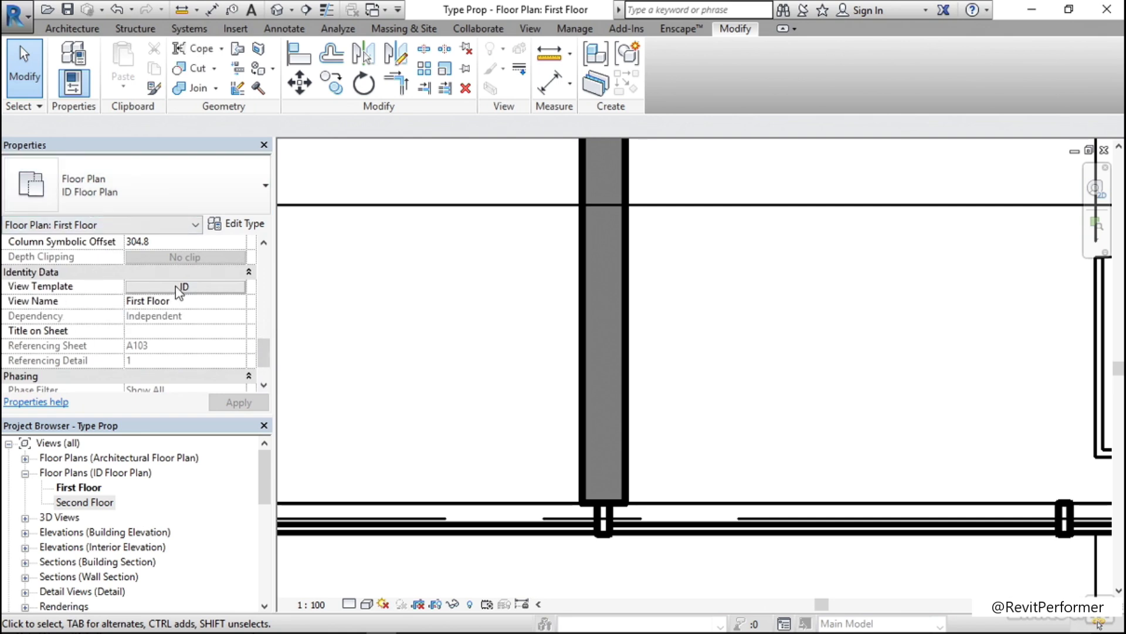
{"action": "left_click", "coordinate": [193, 288]}
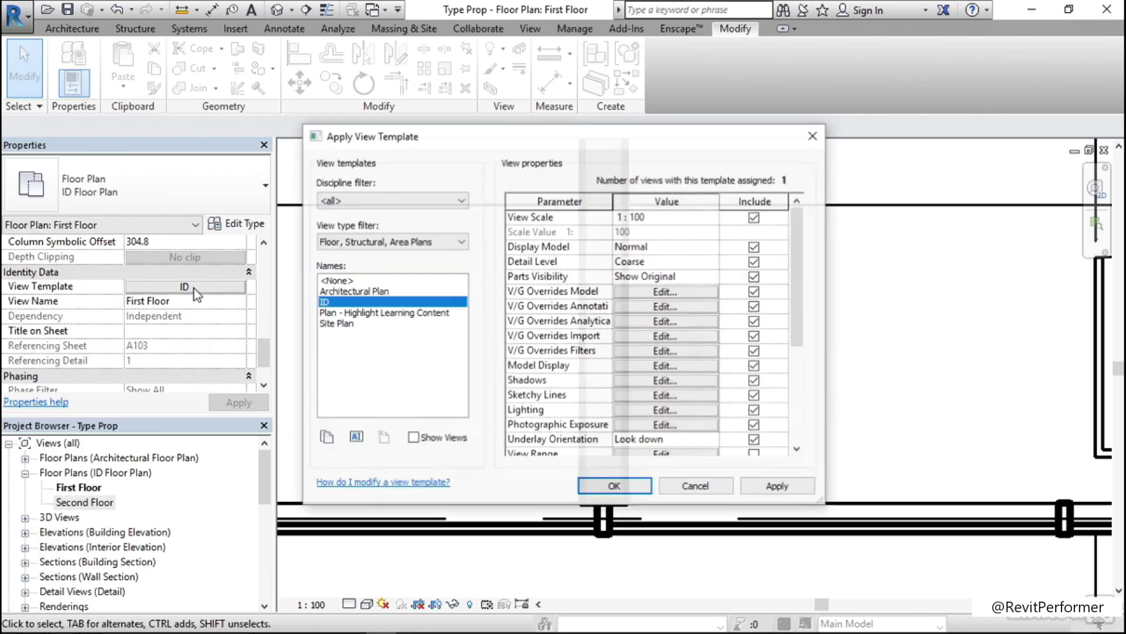
{"action": "left_click", "coordinate": [339, 281]}
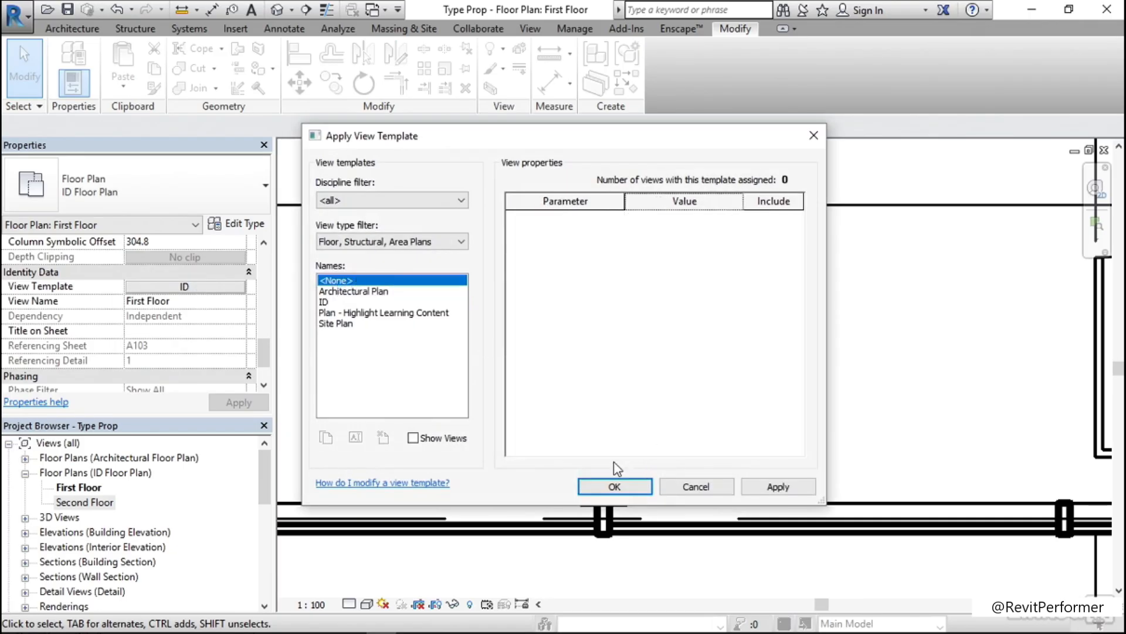
{"action": "left_click", "coordinate": [620, 486]}
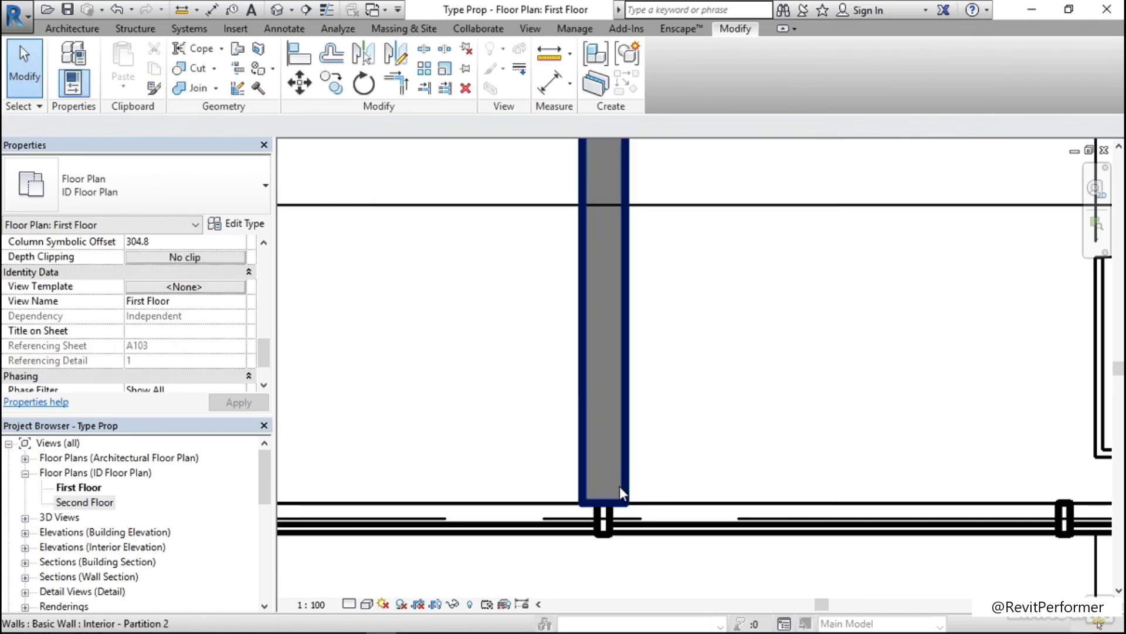
Set the floor plan's detail level to Fine and turn on Thin Lines
{"action": "left_click", "coordinate": [348, 603]}
{"action": "left_click", "coordinate": [372, 585]}
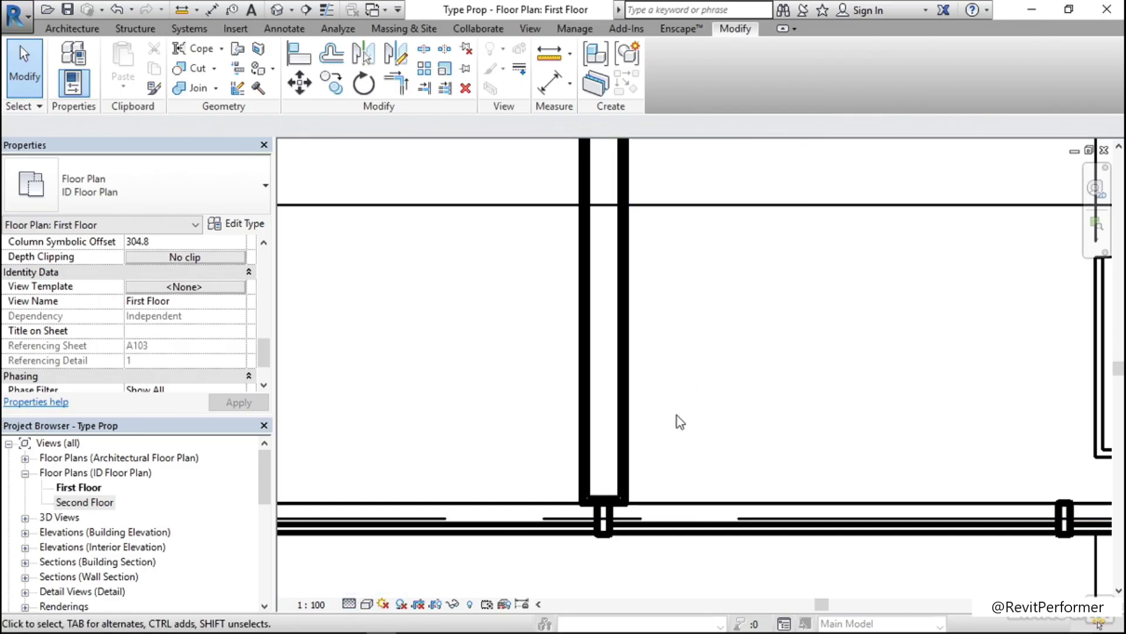
{"action": "left_click", "coordinate": [531, 29]}
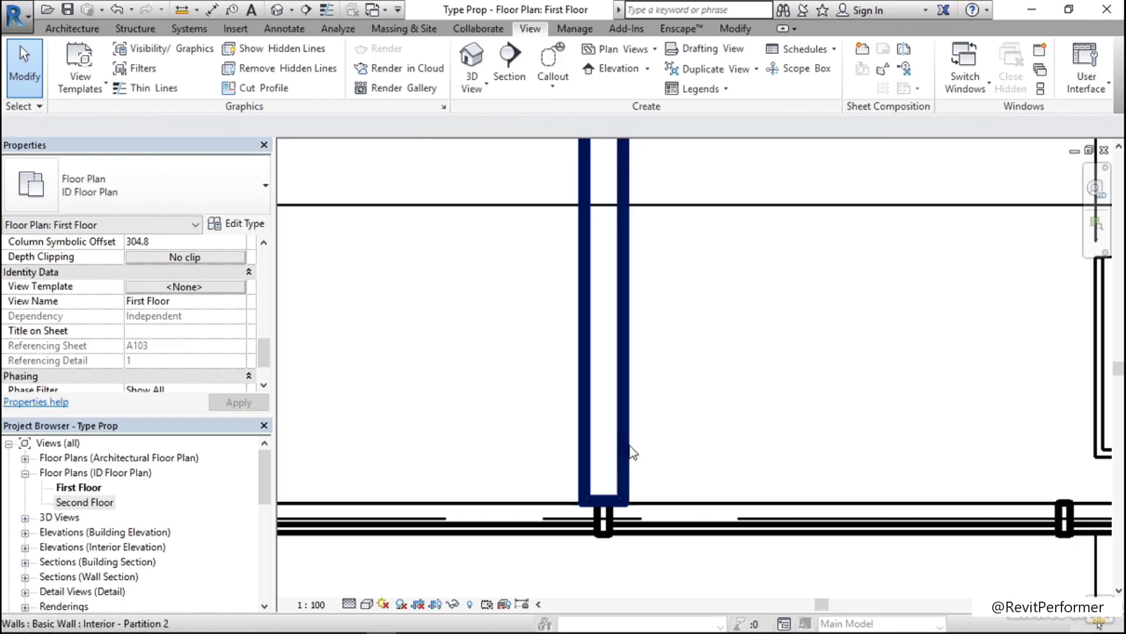
{"action": "left_click", "coordinate": [147, 88]}
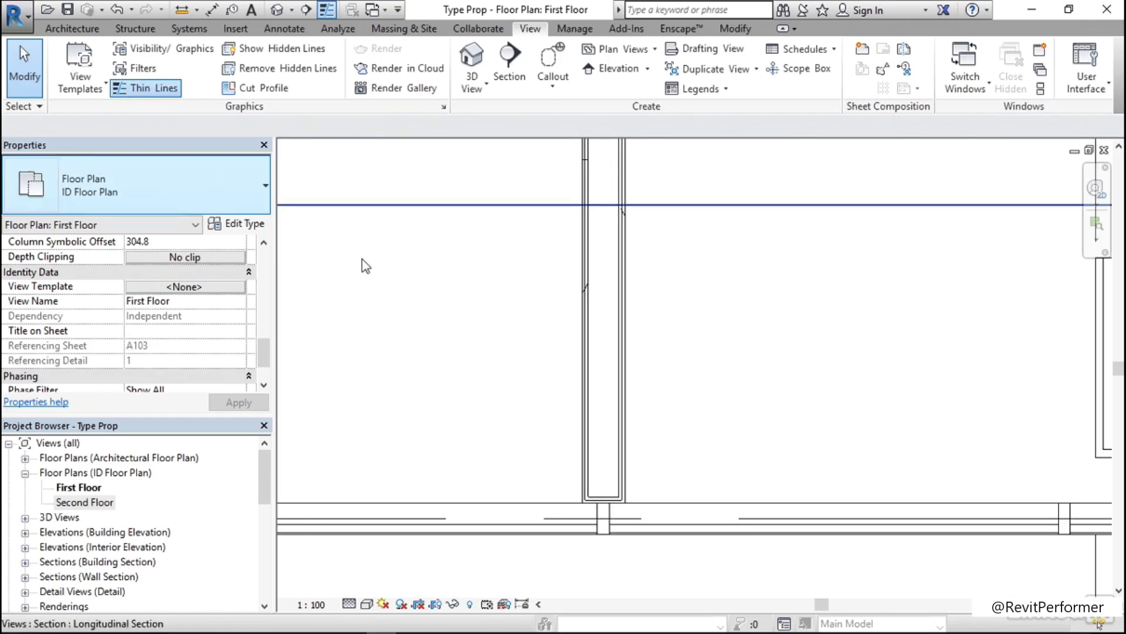
Inspect the partition wall's layers and how they wrap at both wall ends and meet the round column
{"action": "scroll", "coordinate": [639, 519], "scroll_direction": "up", "scroll_amount": 5}
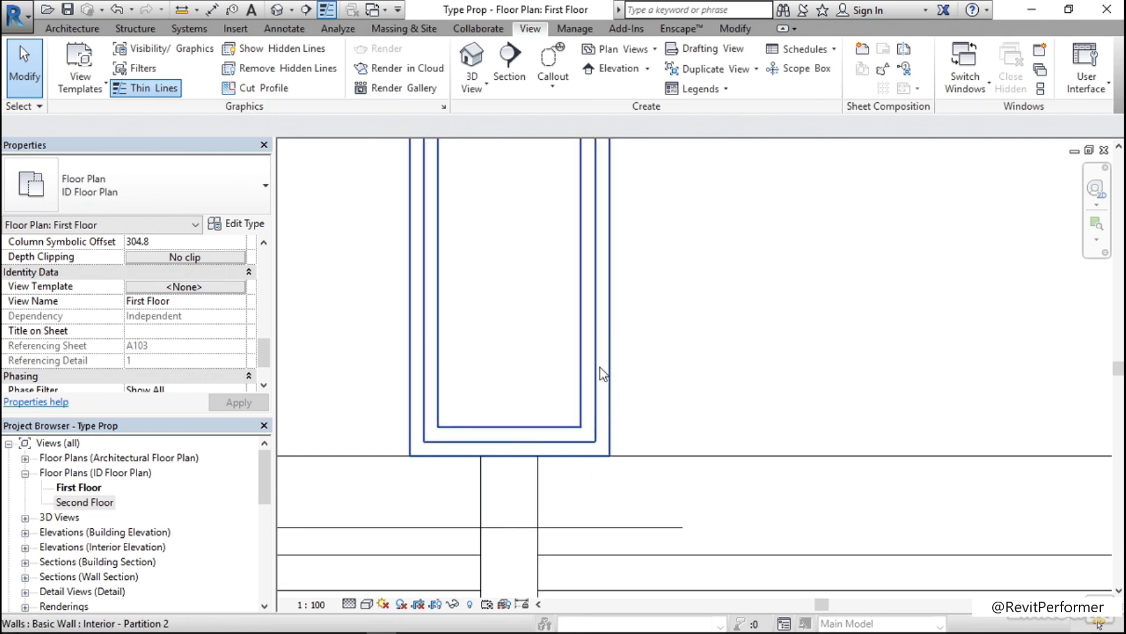
{"action": "scroll", "coordinate": [634, 515], "scroll_direction": "down", "scroll_amount": 1}
{"action": "scroll", "coordinate": [600, 573], "scroll_direction": "down", "scroll_amount": 4}
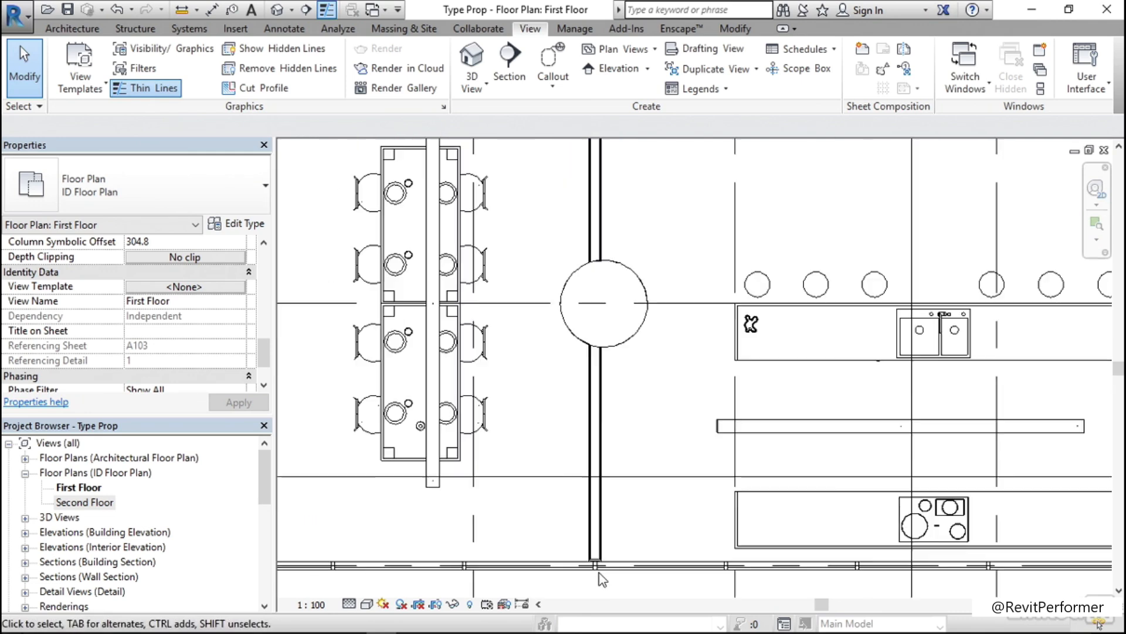
{"action": "scroll", "coordinate": [620, 290], "scroll_direction": "up", "scroll_amount": 5}
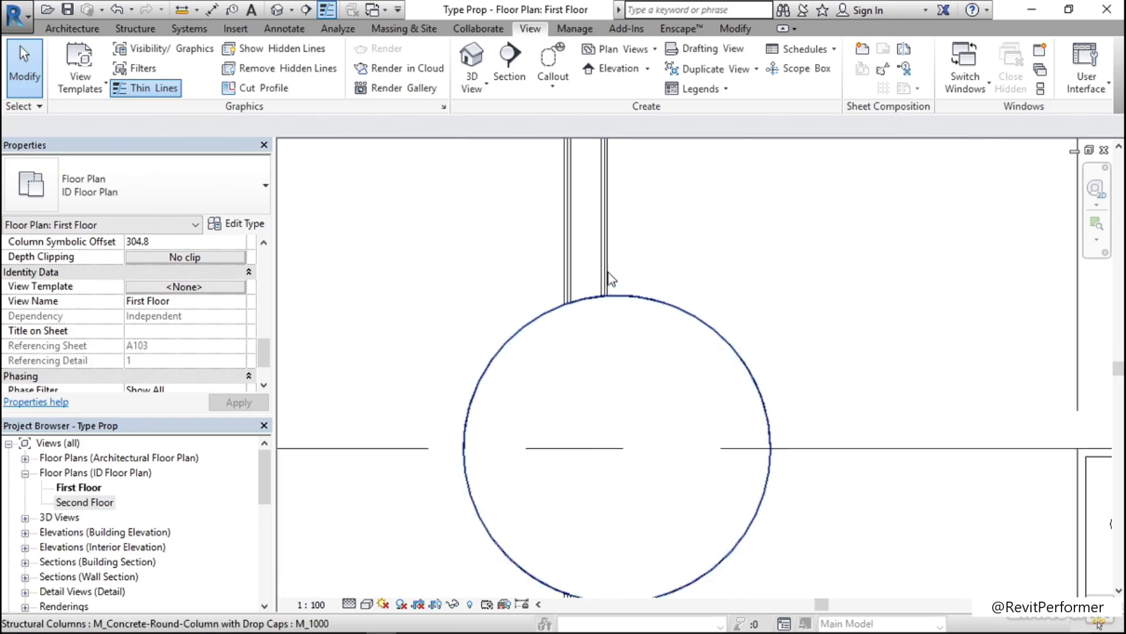
{"action": "scroll", "coordinate": [616, 286], "scroll_direction": "up", "scroll_amount": 1}
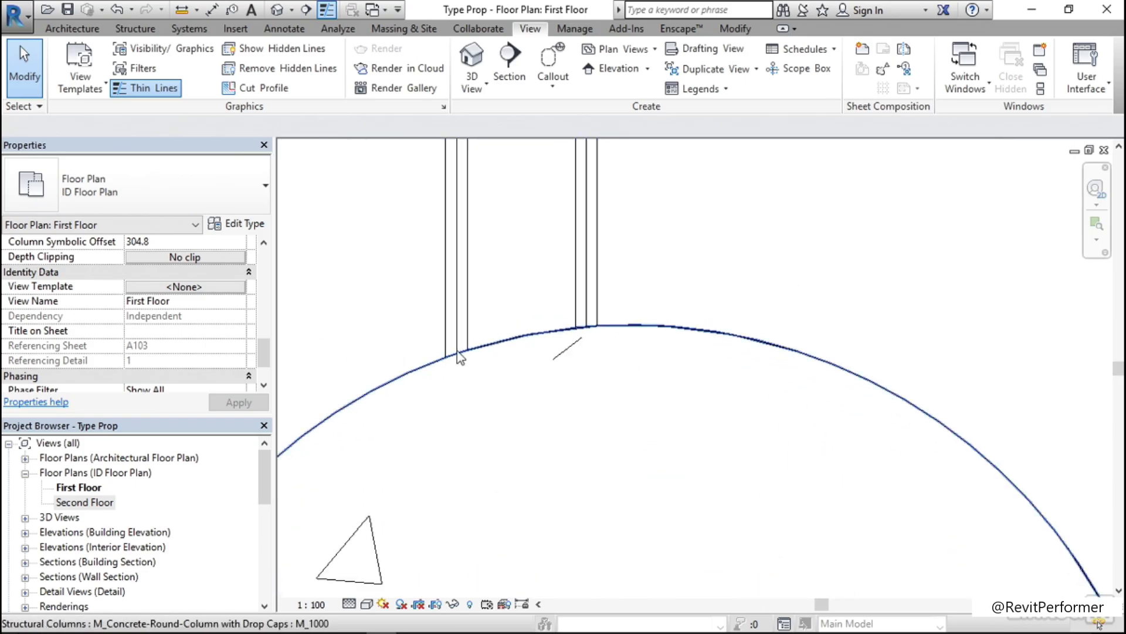
{"action": "scroll", "coordinate": [477, 289], "scroll_direction": "down", "scroll_amount": 2}
{"action": "scroll", "coordinate": [477, 290], "scroll_direction": "down", "scroll_amount": 3}
{"action": "scroll", "coordinate": [485, 474], "scroll_direction": "up", "scroll_amount": 3}
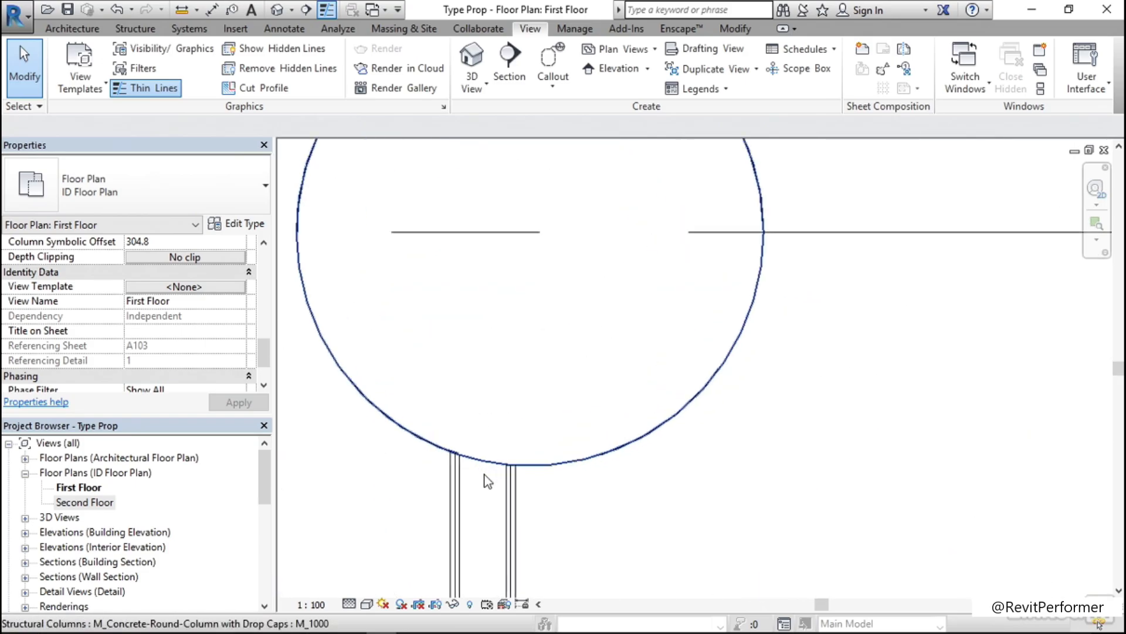
{"action": "scroll", "coordinate": [486, 474], "scroll_direction": "down", "scroll_amount": 4}
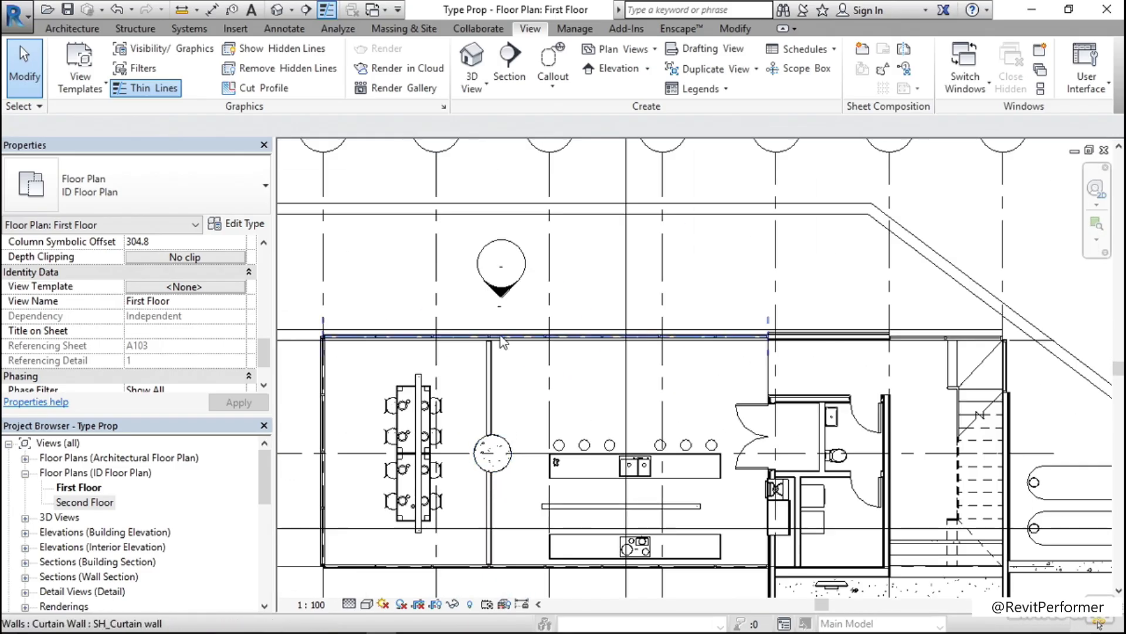
{"action": "scroll", "coordinate": [485, 352], "scroll_direction": "up", "scroll_amount": 4}
{"action": "scroll", "coordinate": [486, 352], "scroll_direction": "up", "scroll_amount": 8}
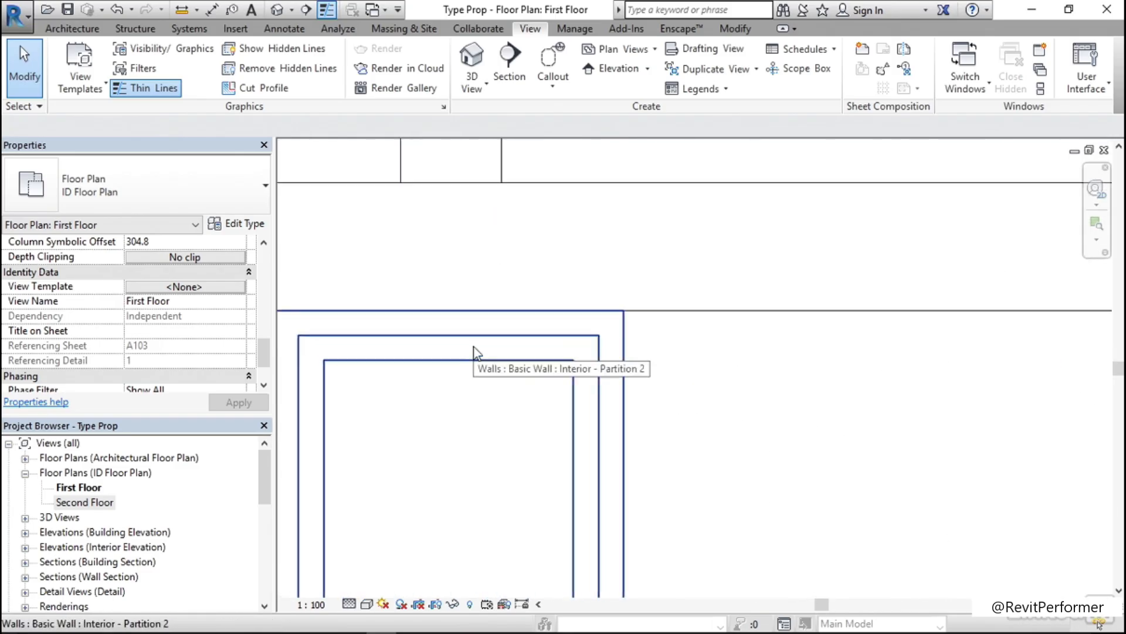
{"action": "scroll", "coordinate": [579, 358], "scroll_direction": "down", "scroll_amount": 8}
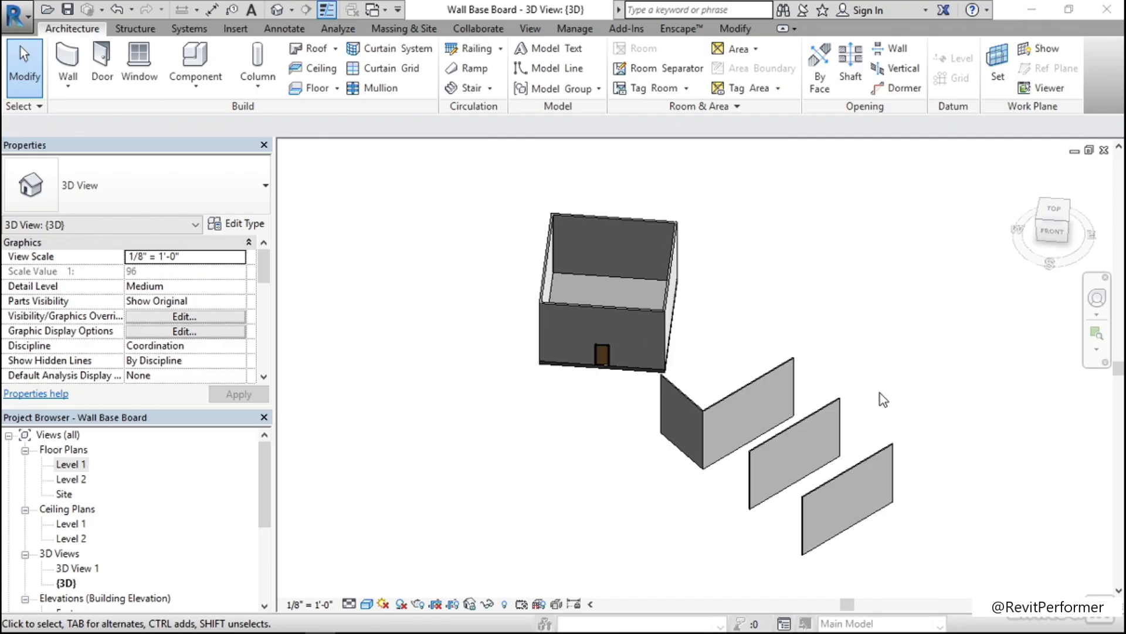
Duplicate the front-most freestanding wall's type under the name Interior - 3 1/8" Partition (1-hr) Base
{"action": "left_click", "coordinate": [826, 488]}
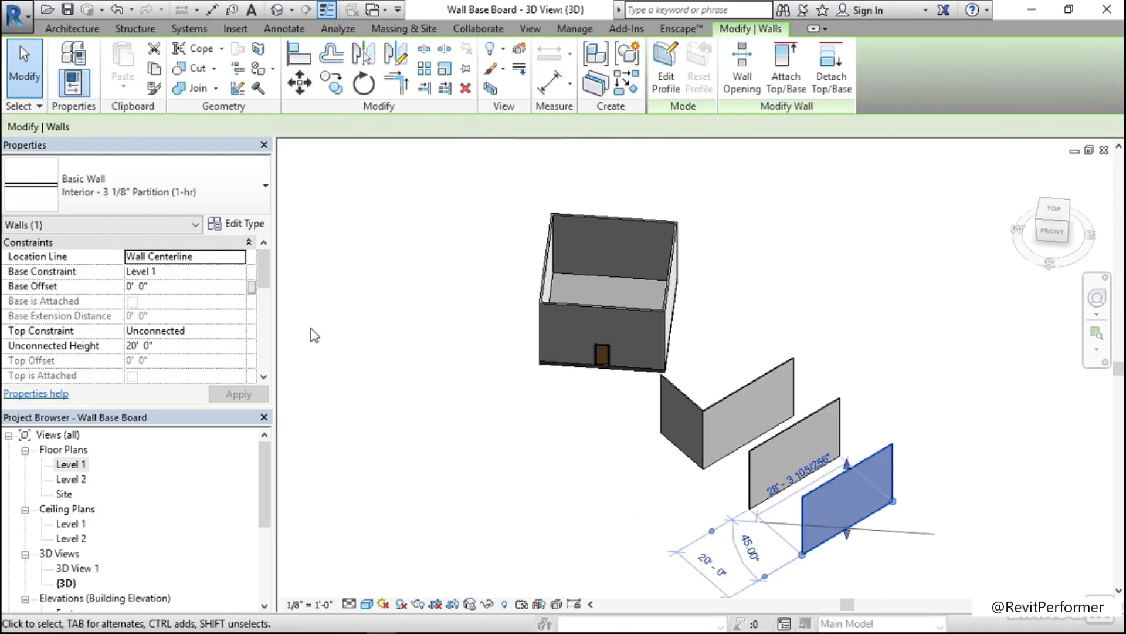
{"action": "left_click", "coordinate": [235, 227]}
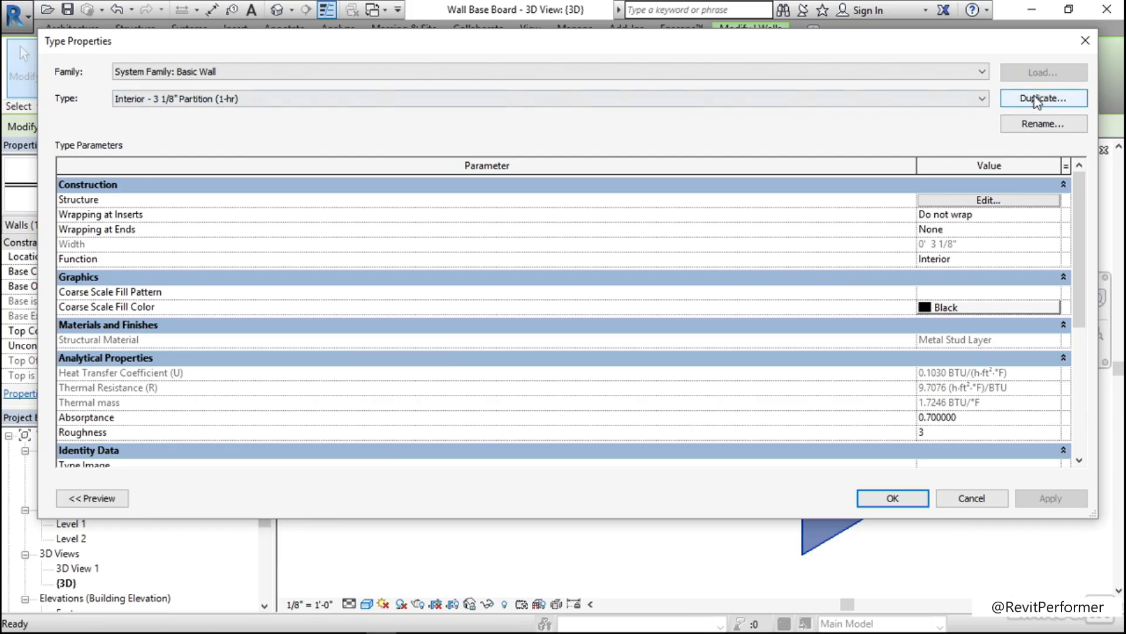
{"action": "left_click", "coordinate": [1048, 102]}
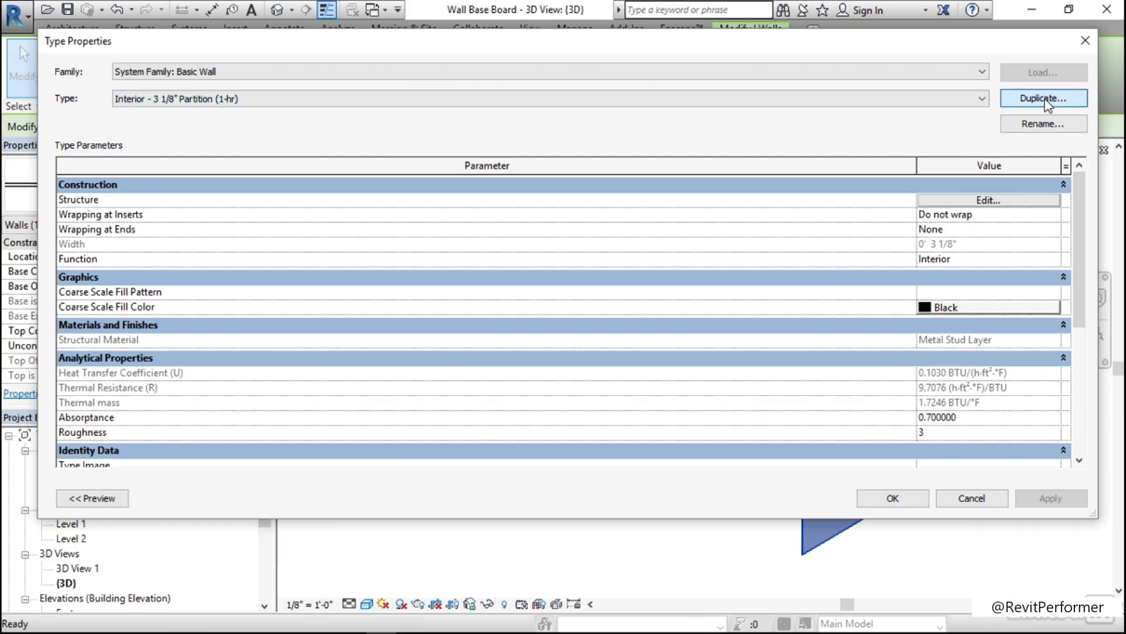
{"action": "left_click", "coordinate": [638, 267]}
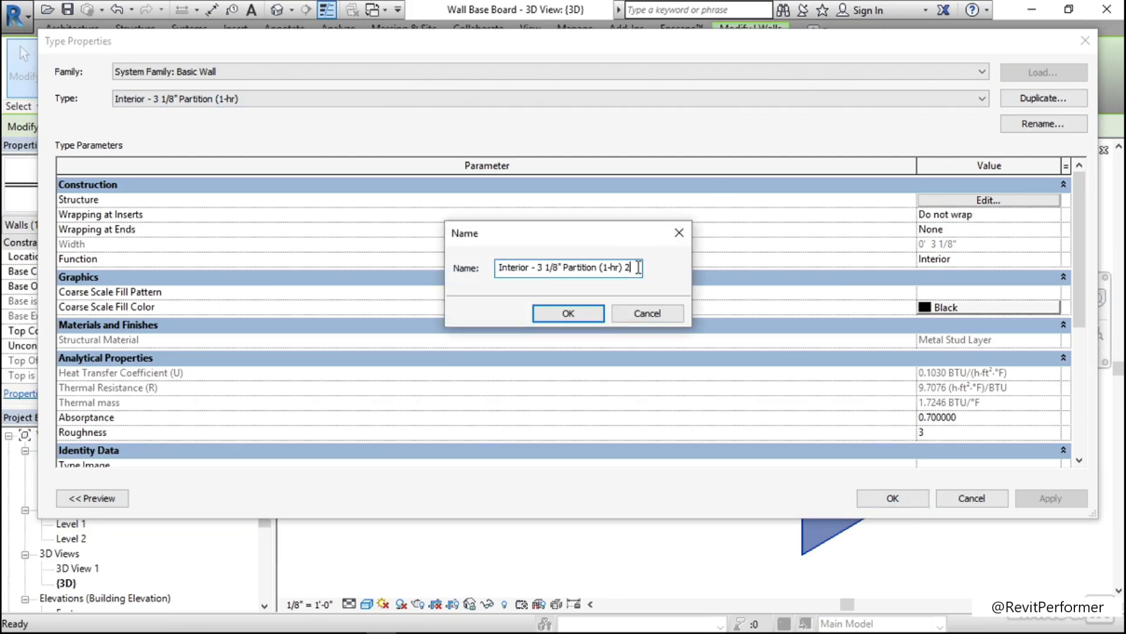
{"action": "left_click_drag", "start_coordinate": [638, 268], "coordinate": [628, 269]}
{"action": "type", "text": "Base"}
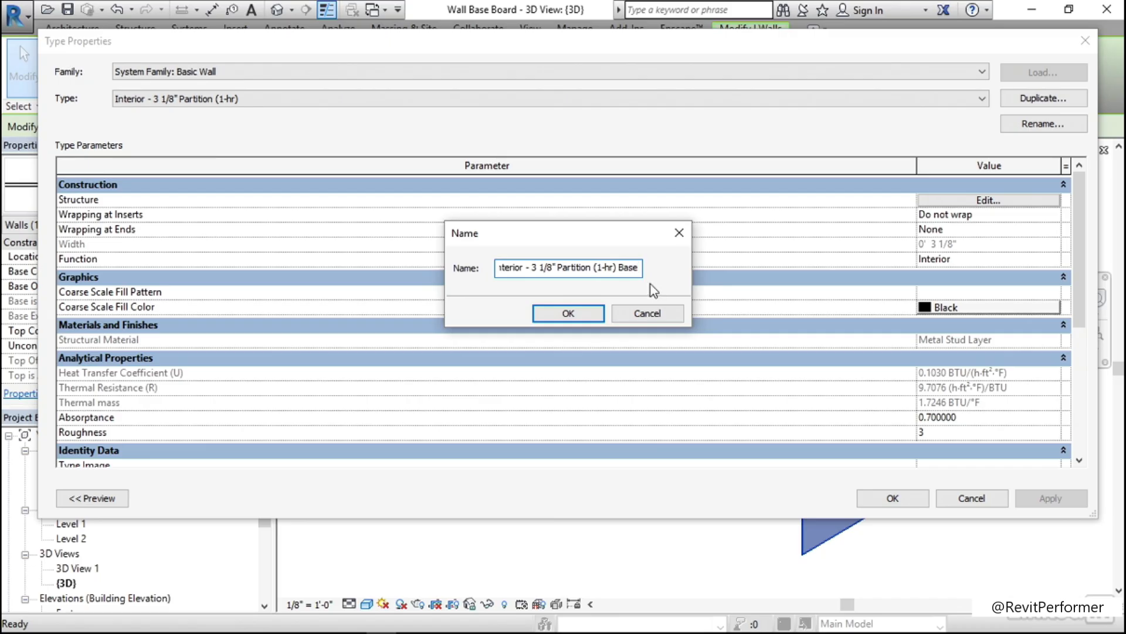
{"action": "left_click", "coordinate": [586, 314]}
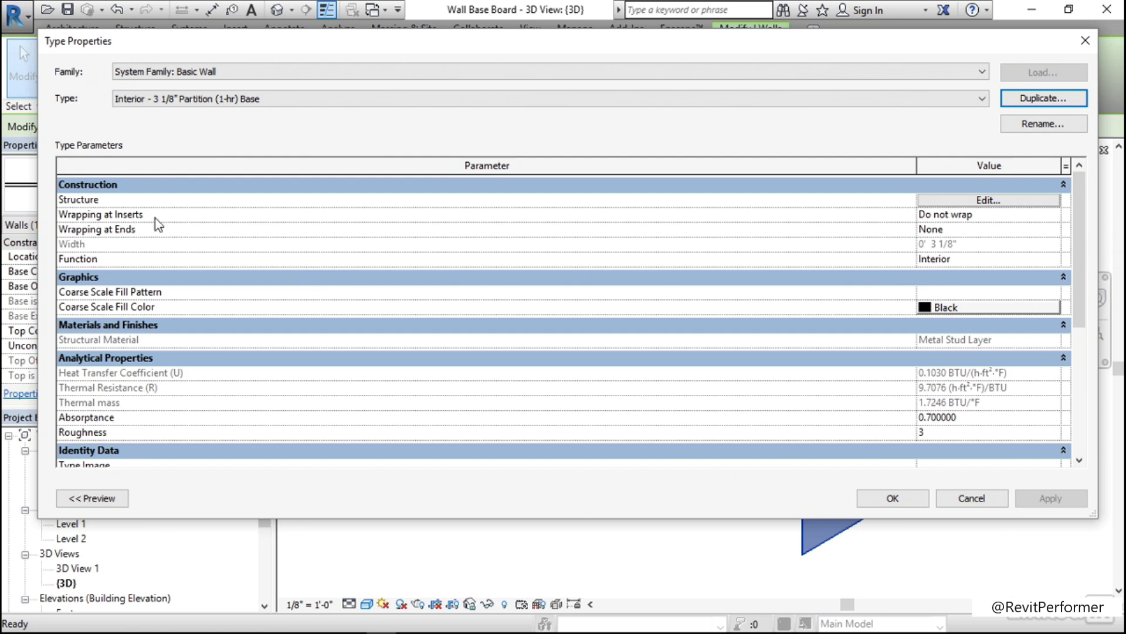
Open the new wall type's structure for editing and show its preview as a section view
{"action": "left_click", "coordinate": [1008, 203]}
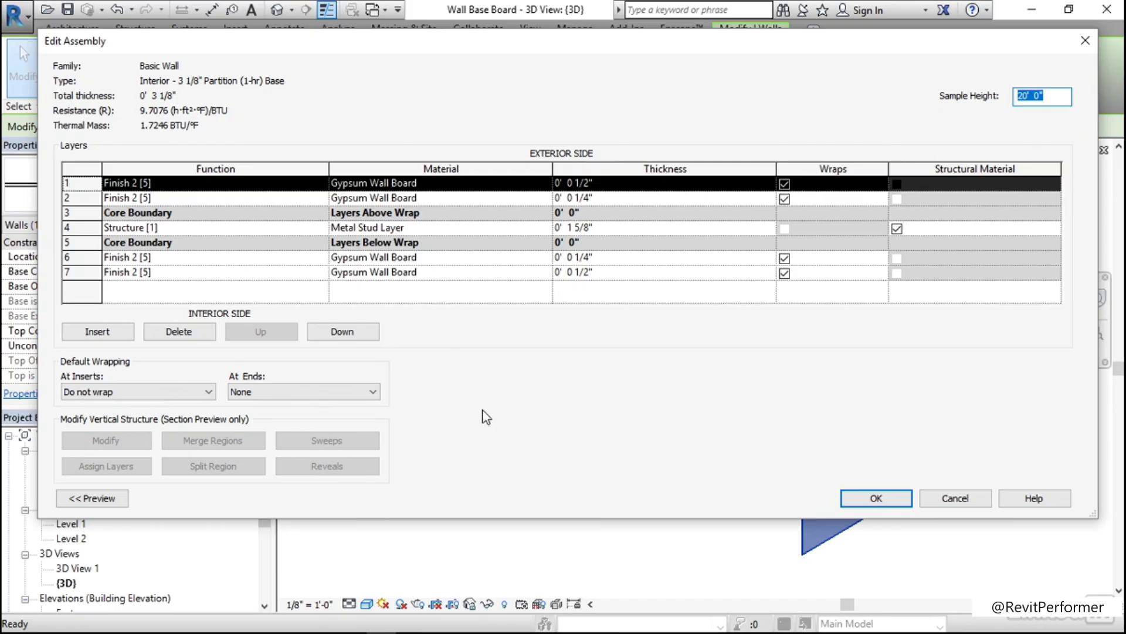
{"action": "left_click_drag", "start_coordinate": [35, 352], "coordinate": [493, 324]}
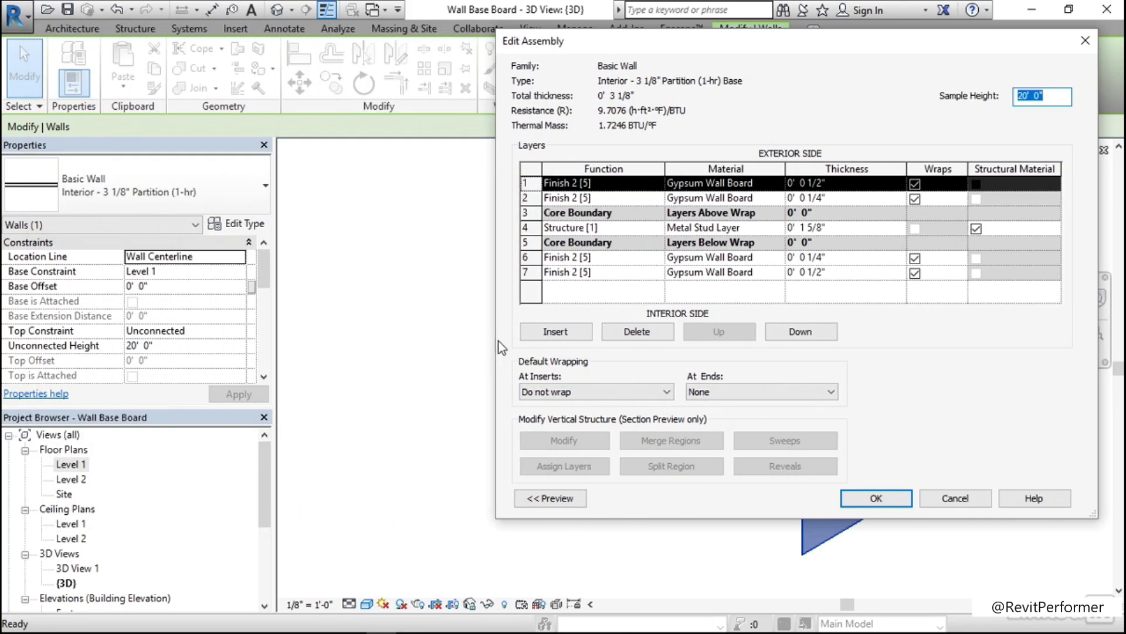
{"action": "left_click_drag", "start_coordinate": [496, 352], "coordinate": [541, 354]}
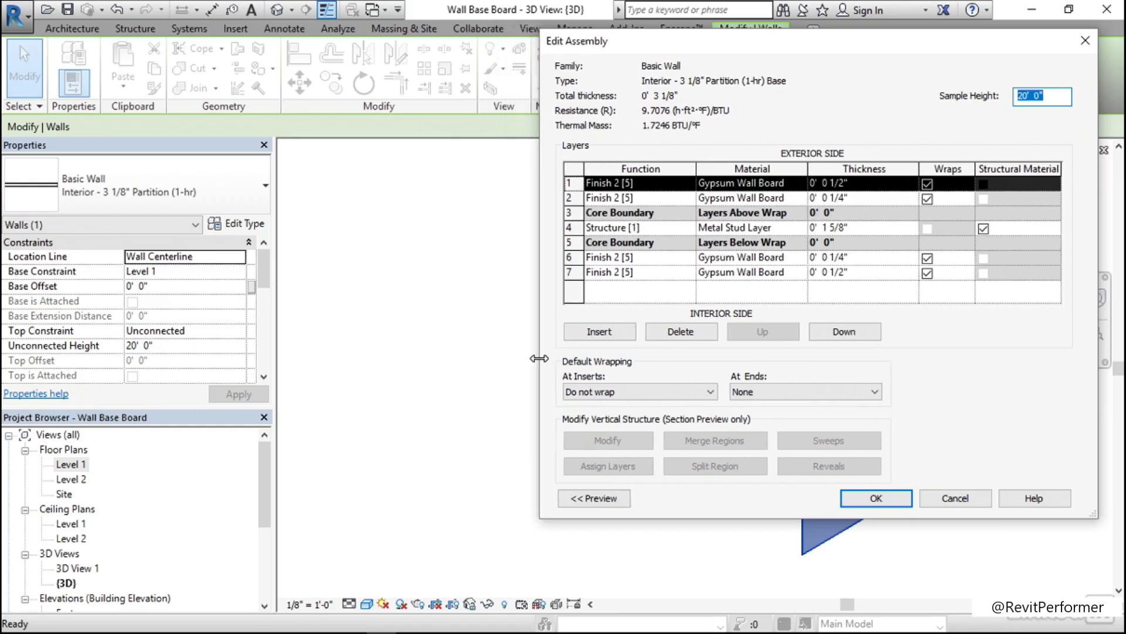
{"action": "left_click", "coordinate": [600, 500]}
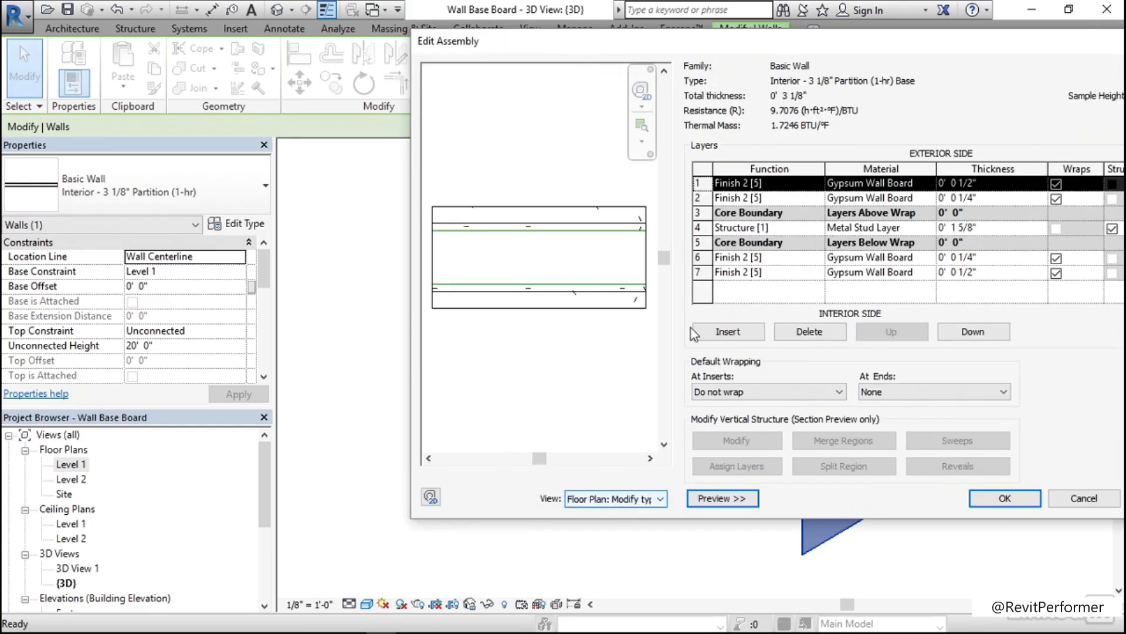
{"action": "left_click_drag", "start_coordinate": [844, 48], "coordinate": [495, 66]}
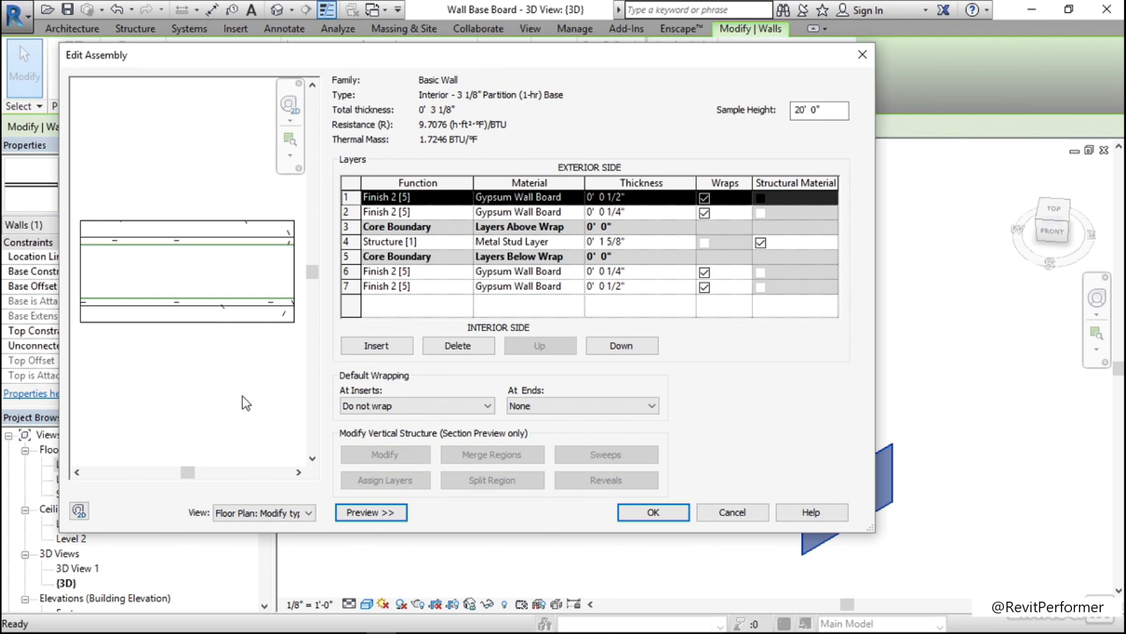
{"action": "left_click", "coordinate": [308, 514]}
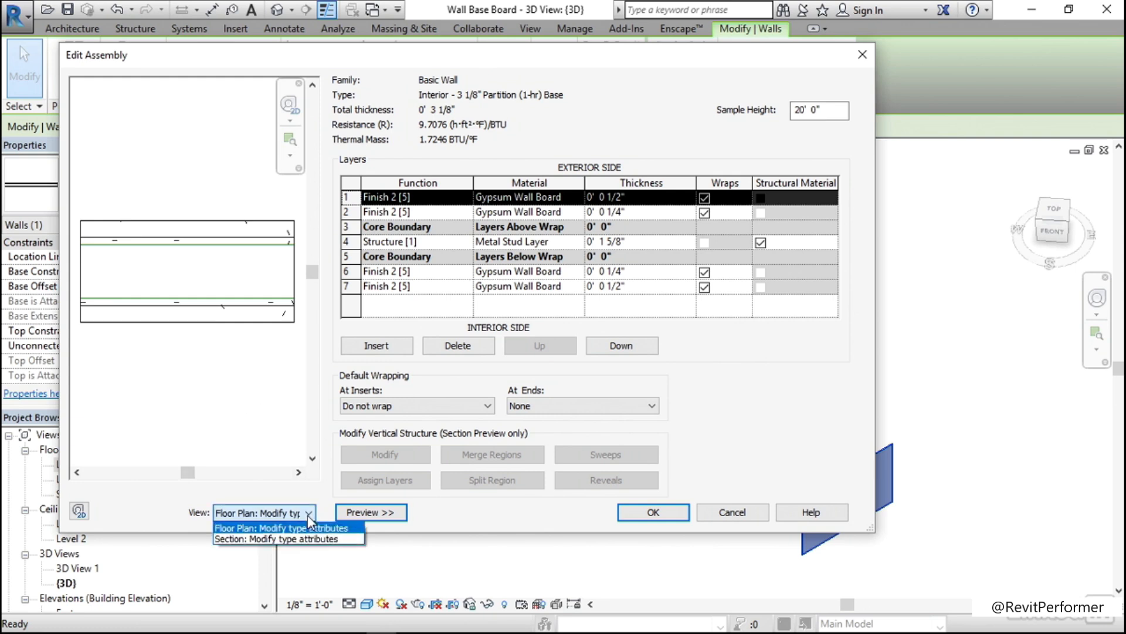
{"action": "left_click", "coordinate": [255, 538]}
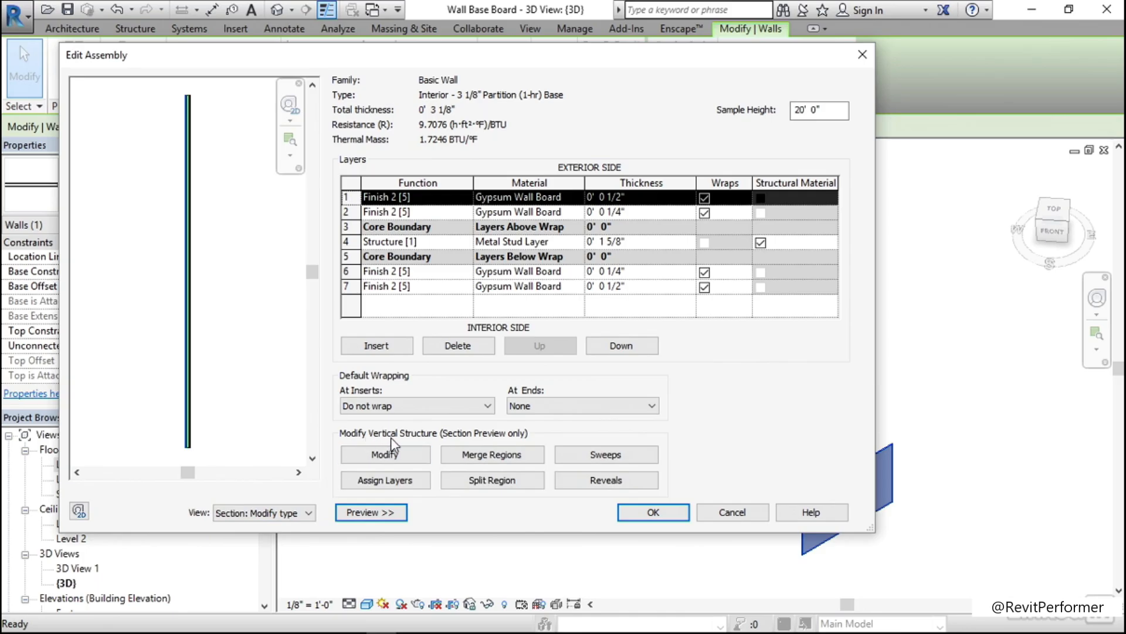
Add a wall sweep to the wall type and check which profiles are available for it
{"action": "left_click", "coordinate": [616, 459]}
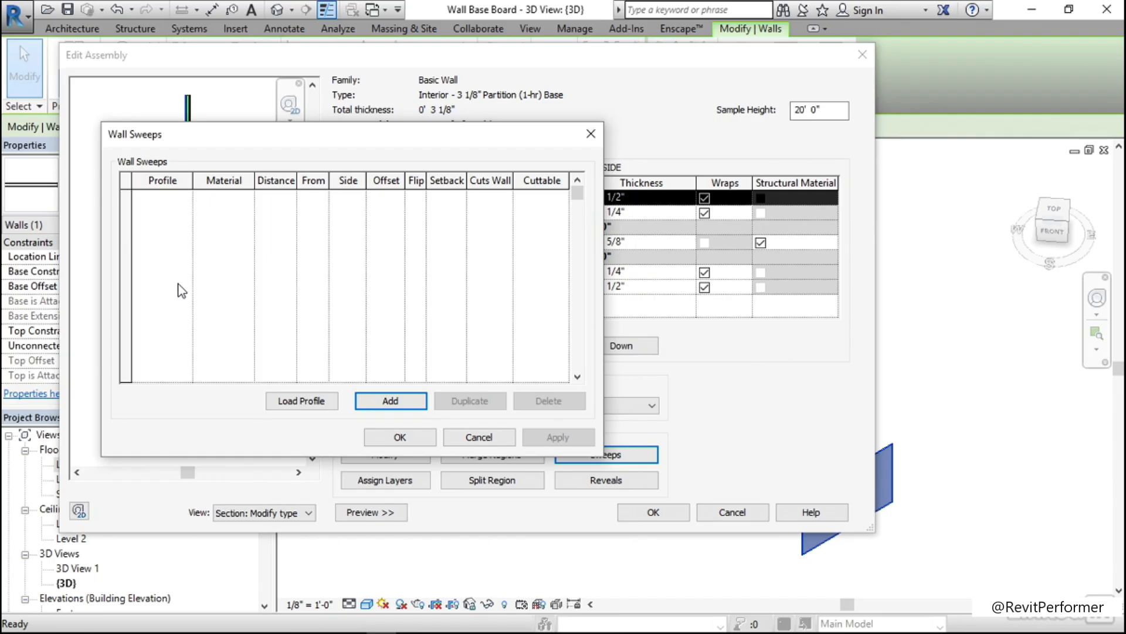
{"action": "left_click", "coordinate": [391, 402]}
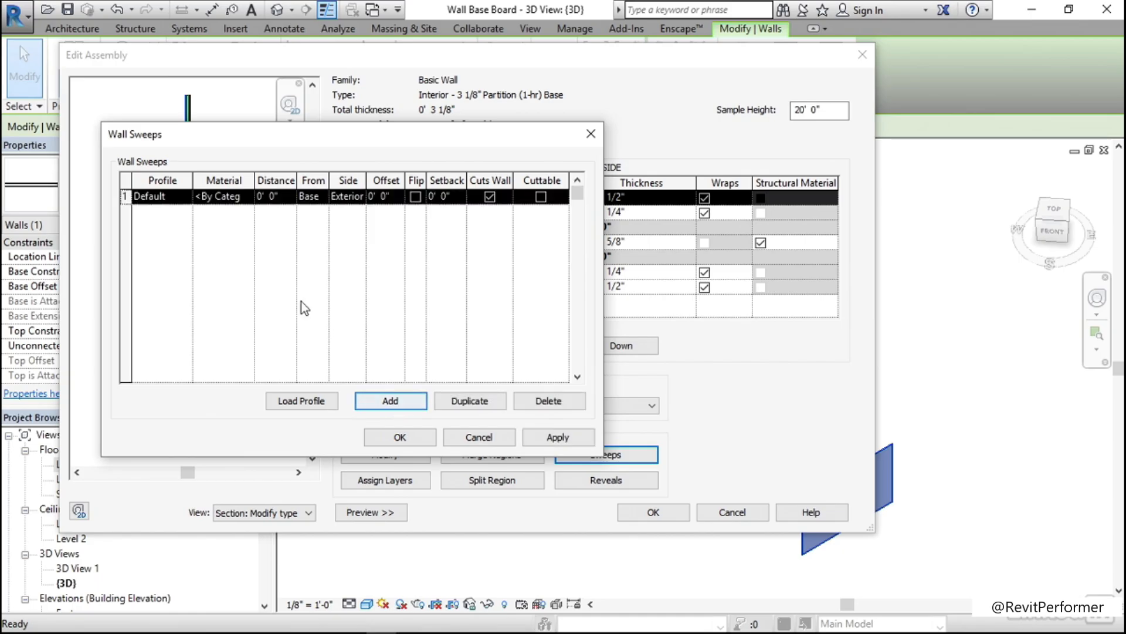
{"action": "left_click", "coordinate": [185, 202]}
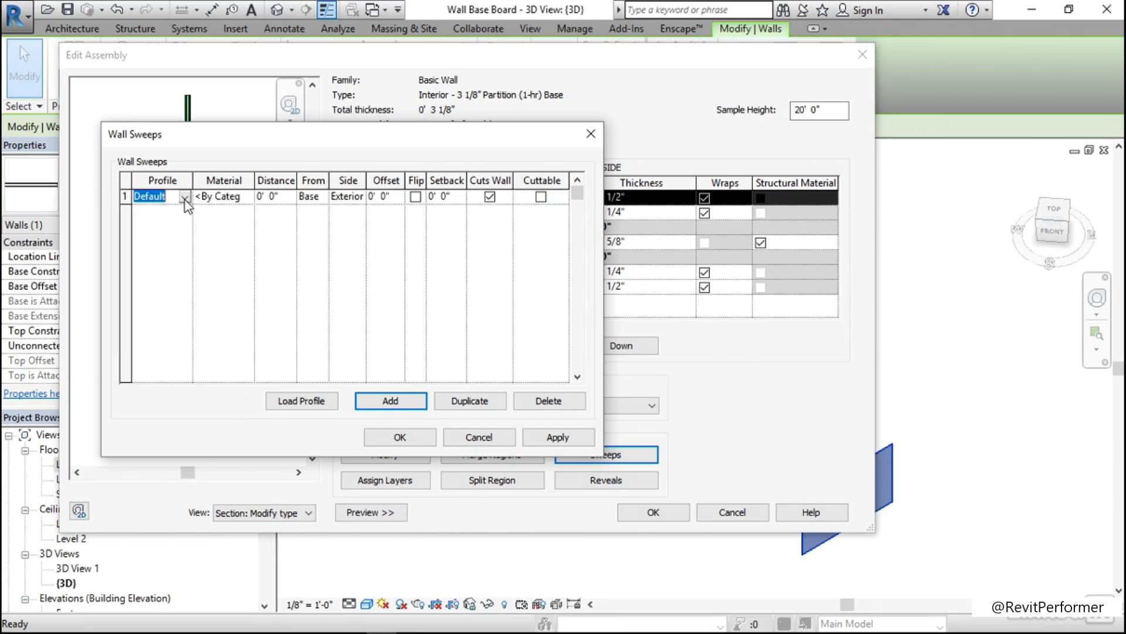
{"action": "left_click", "coordinate": [185, 198]}
{"action": "left_click", "coordinate": [185, 198]}
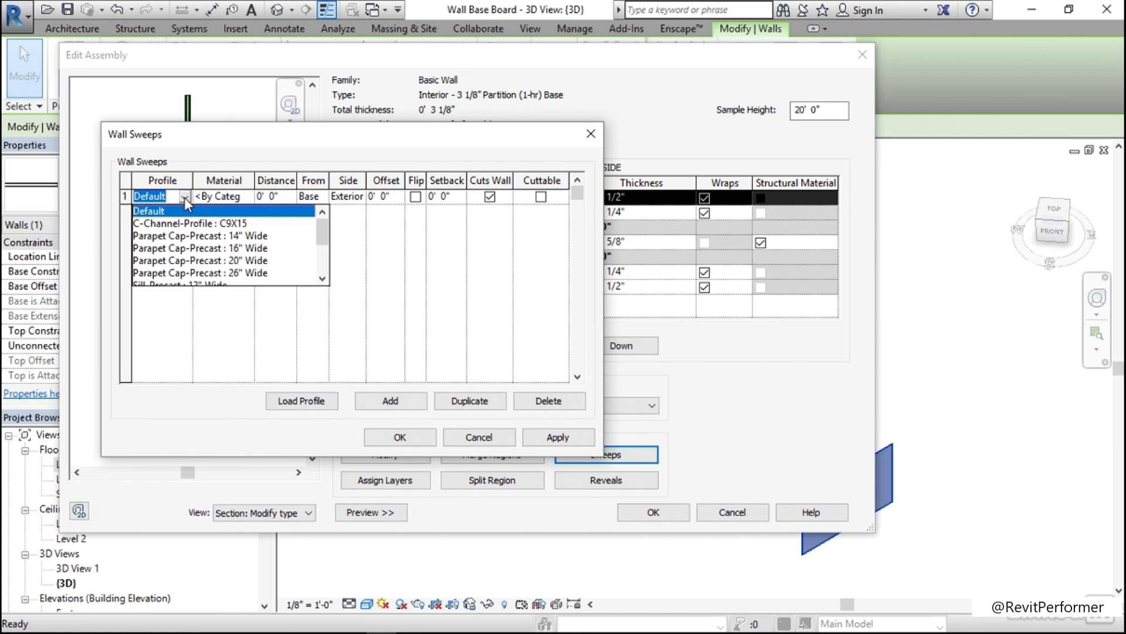
{"action": "mouse_move", "coordinate": [323, 237]}
{"action": "left_mouse_down"}
{"action": "mouse_move", "coordinate": [319, 277]}
{"action": "mouse_move", "coordinate": [332, 237]}
{"action": "left_mouse_up"}
{"action": "left_click", "coordinate": [218, 418]}
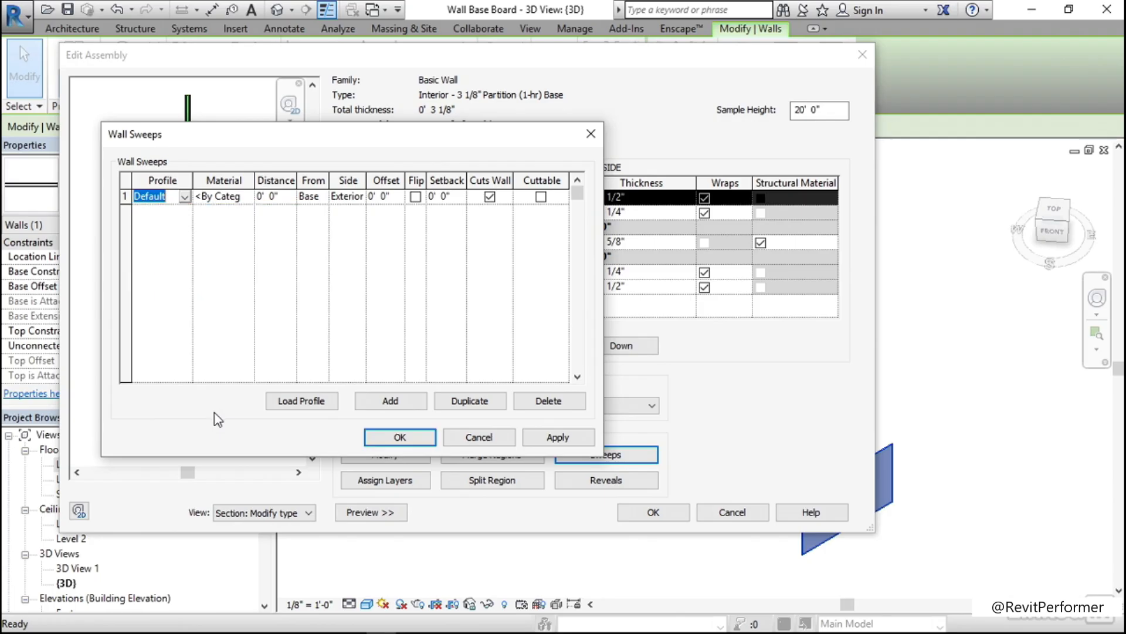
Start loading a sweep profile and browse to the Profiles folder in Exercise Files, CH 03
{"action": "left_click", "coordinate": [306, 405]}
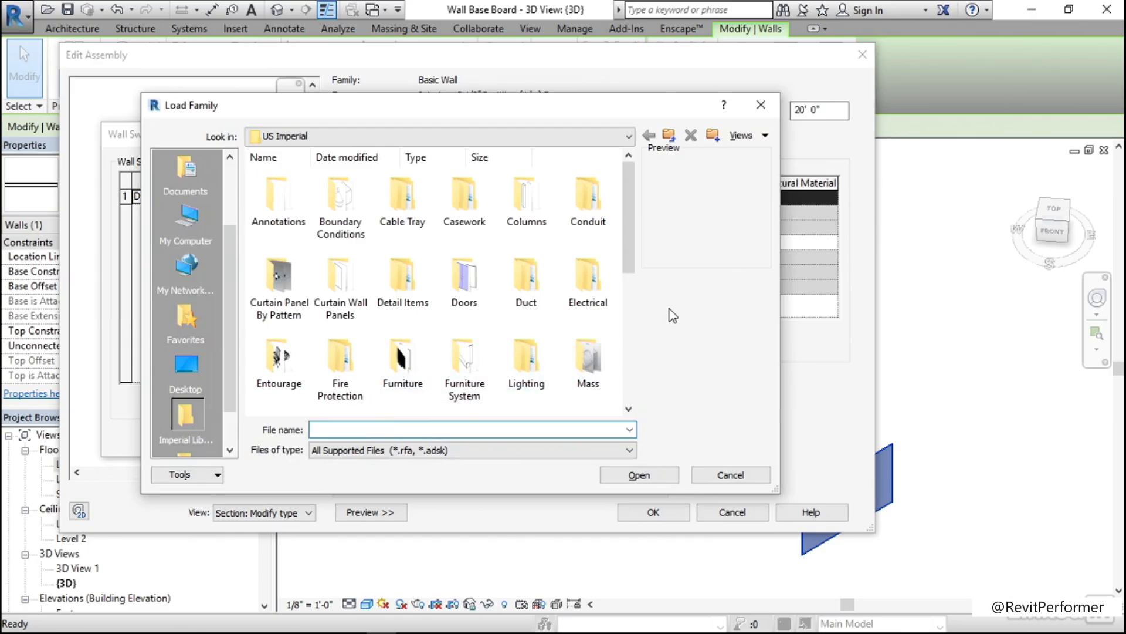
{"action": "left_click_drag", "start_coordinate": [636, 256], "coordinate": [633, 326]}
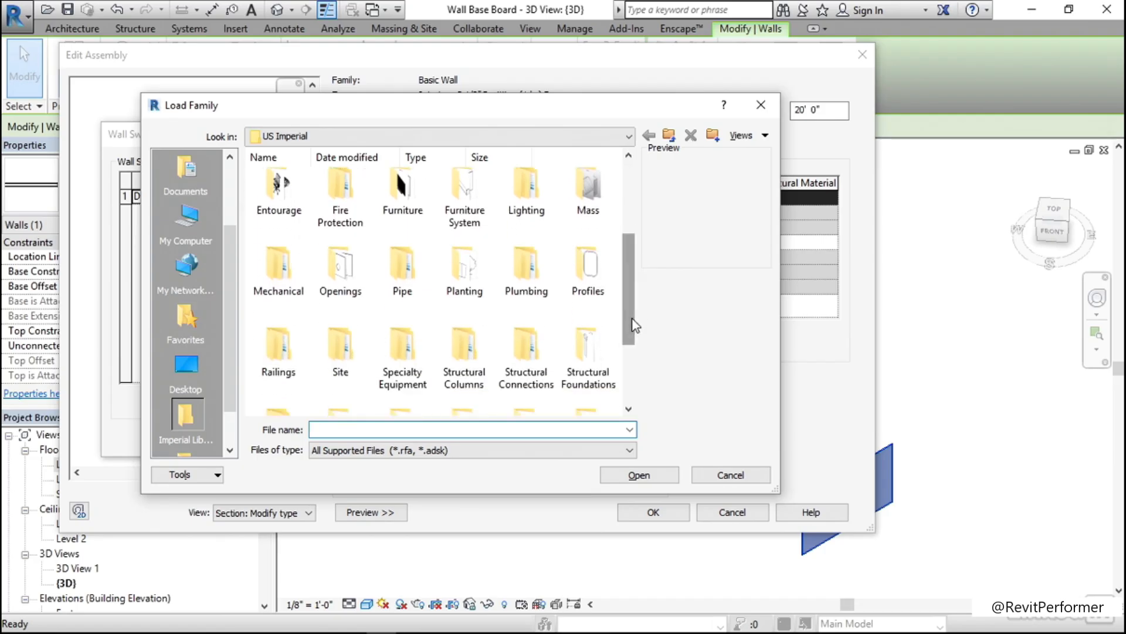
{"action": "double_click", "coordinate": [592, 280]}
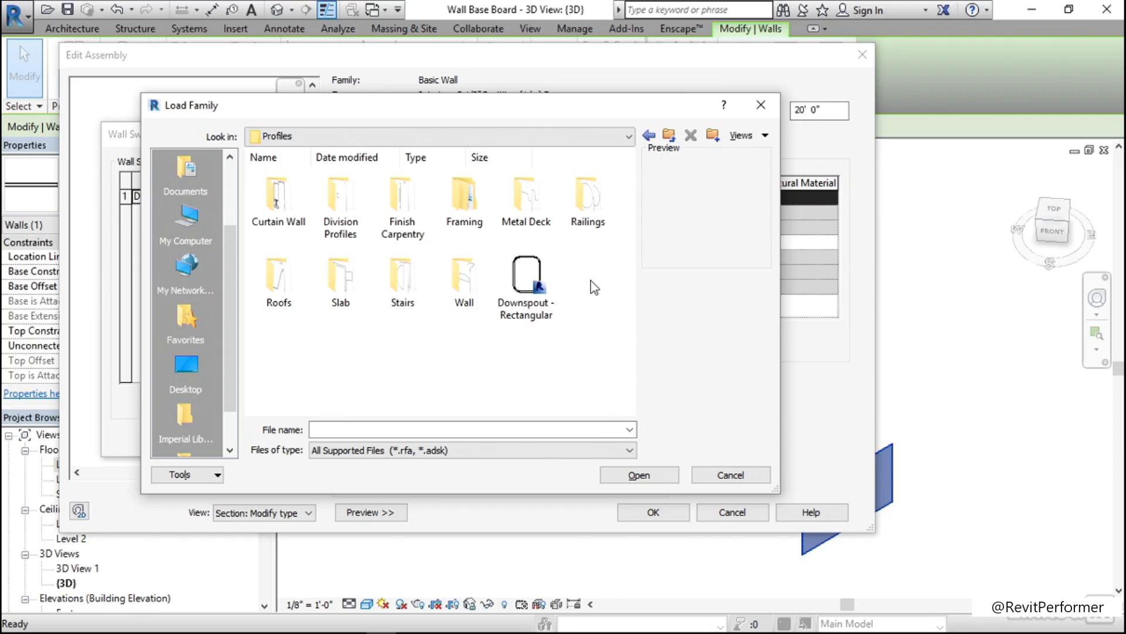
{"action": "left_click", "coordinate": [196, 364]}
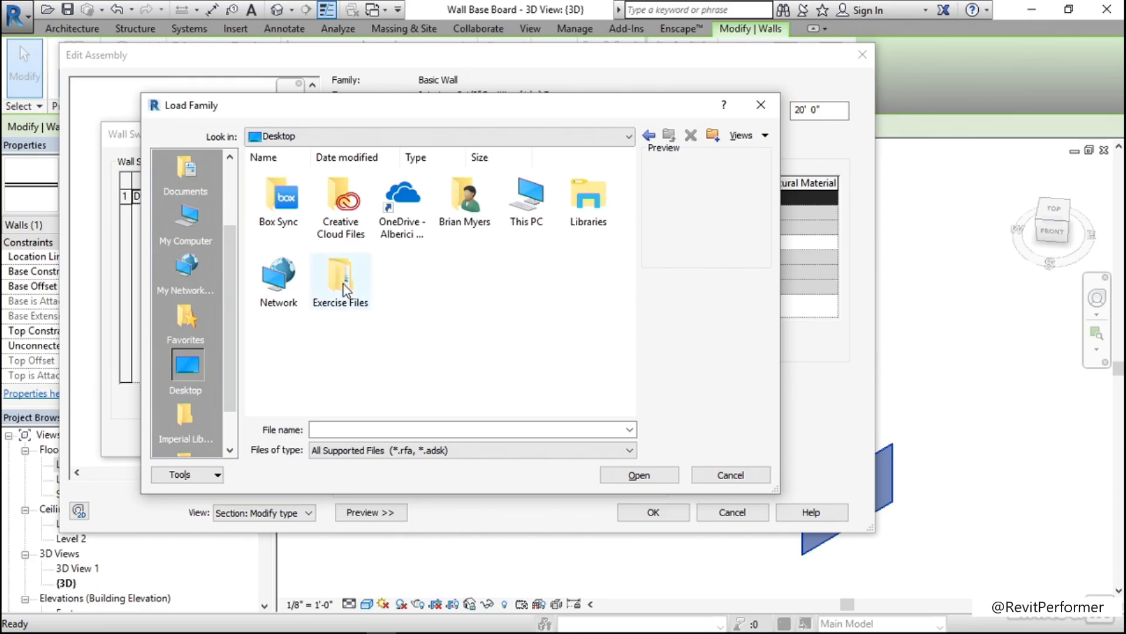
{"action": "double_click", "coordinate": [344, 297]}
{"action": "double_click", "coordinate": [402, 202]}
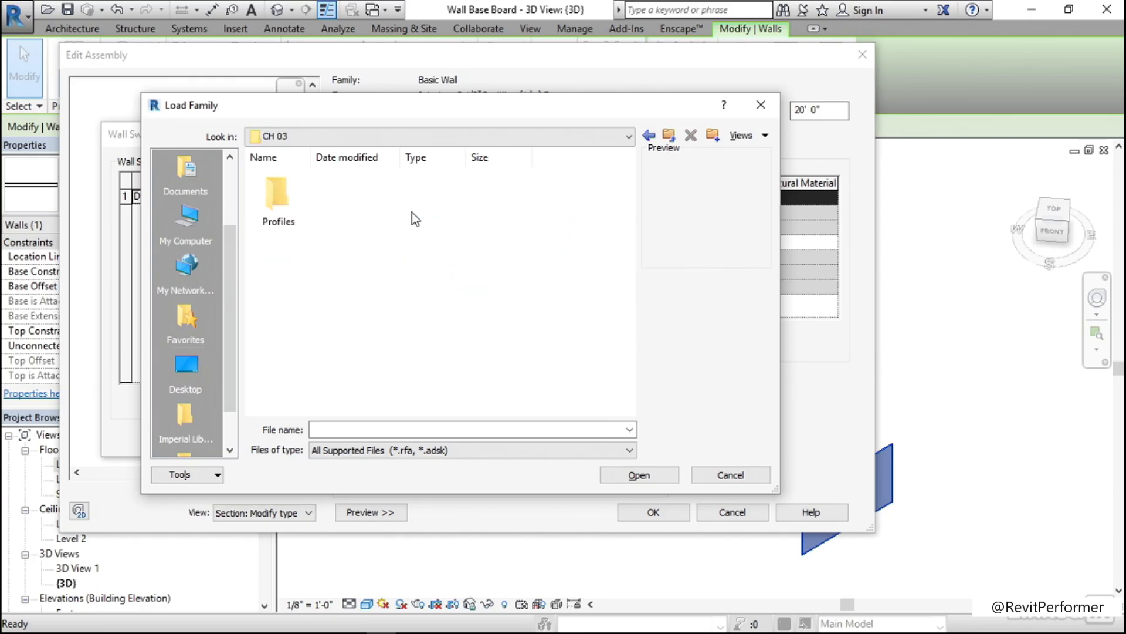
{"action": "double_click", "coordinate": [280, 197]}
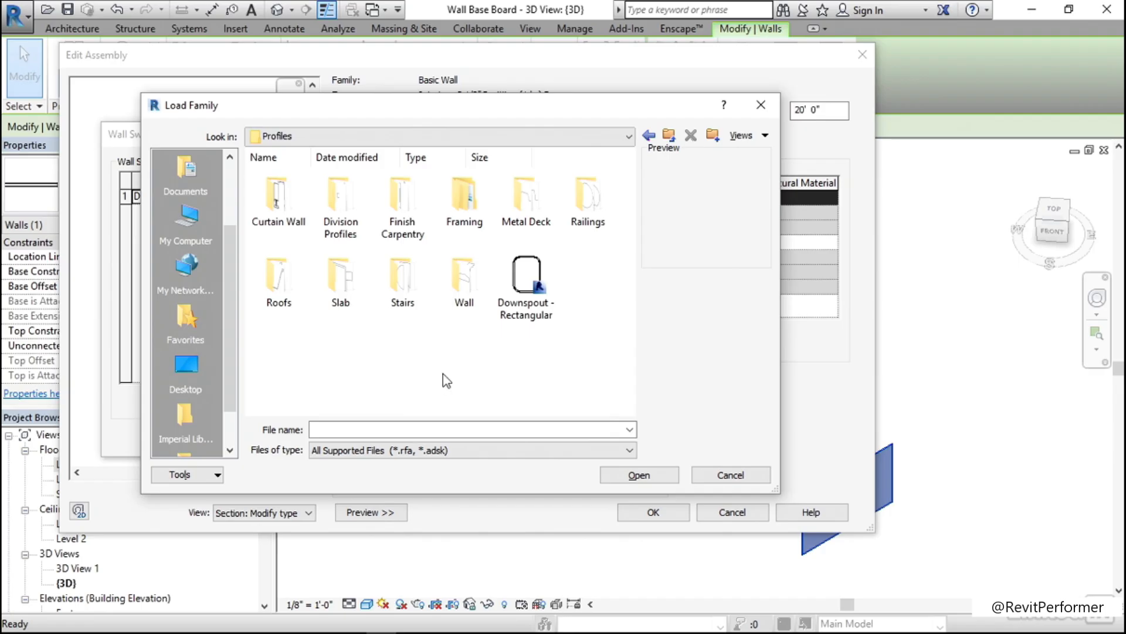
Load the Base 3 profile family from the Finish Carpentry folder
{"action": "double_click", "coordinate": [472, 286]}
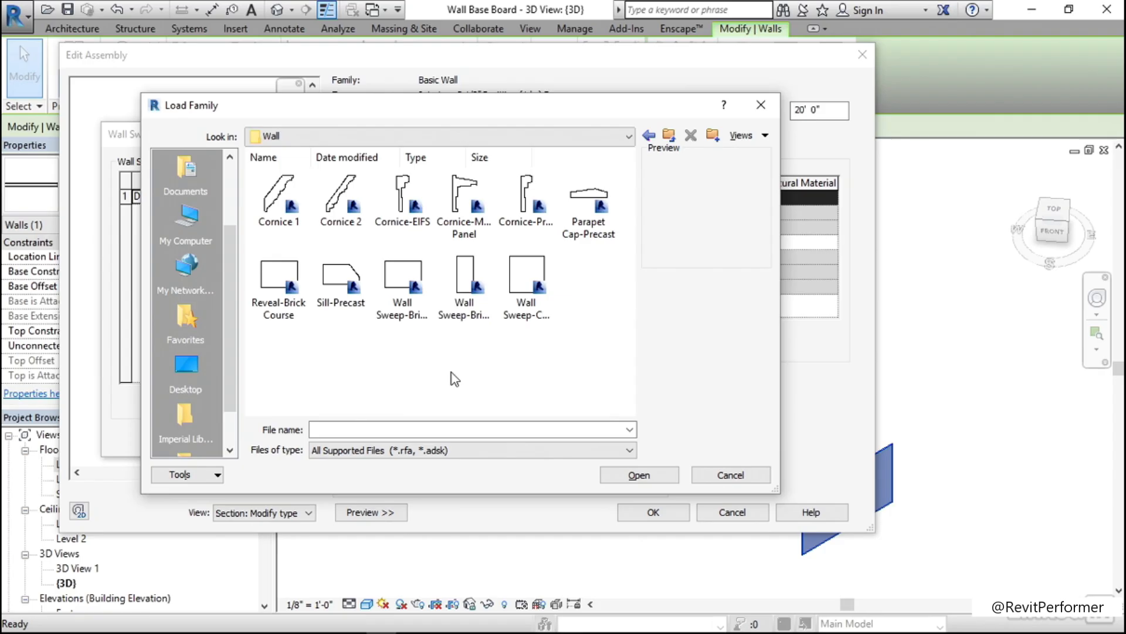
{"action": "left_click", "coordinate": [649, 136]}
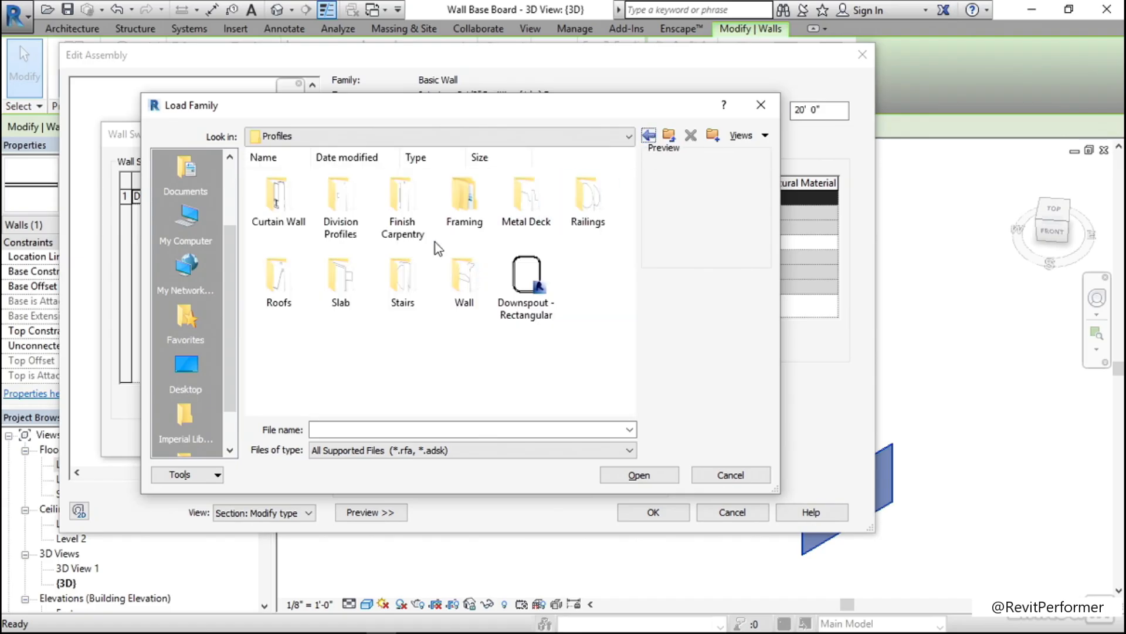
{"action": "double_click", "coordinate": [399, 198]}
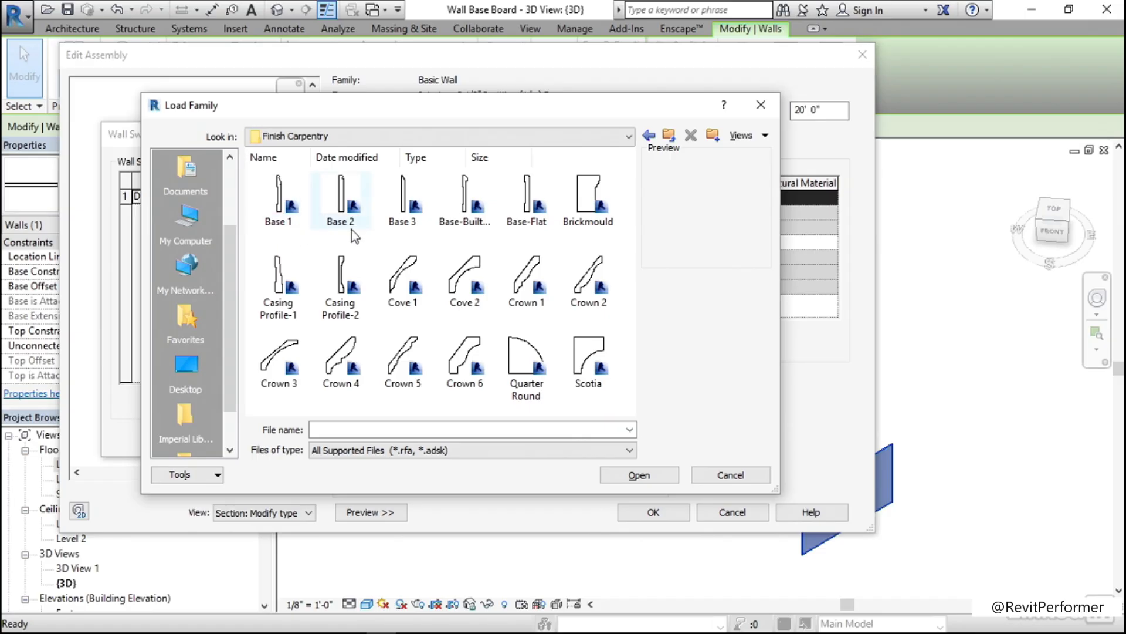
{"action": "left_click", "coordinate": [405, 189]}
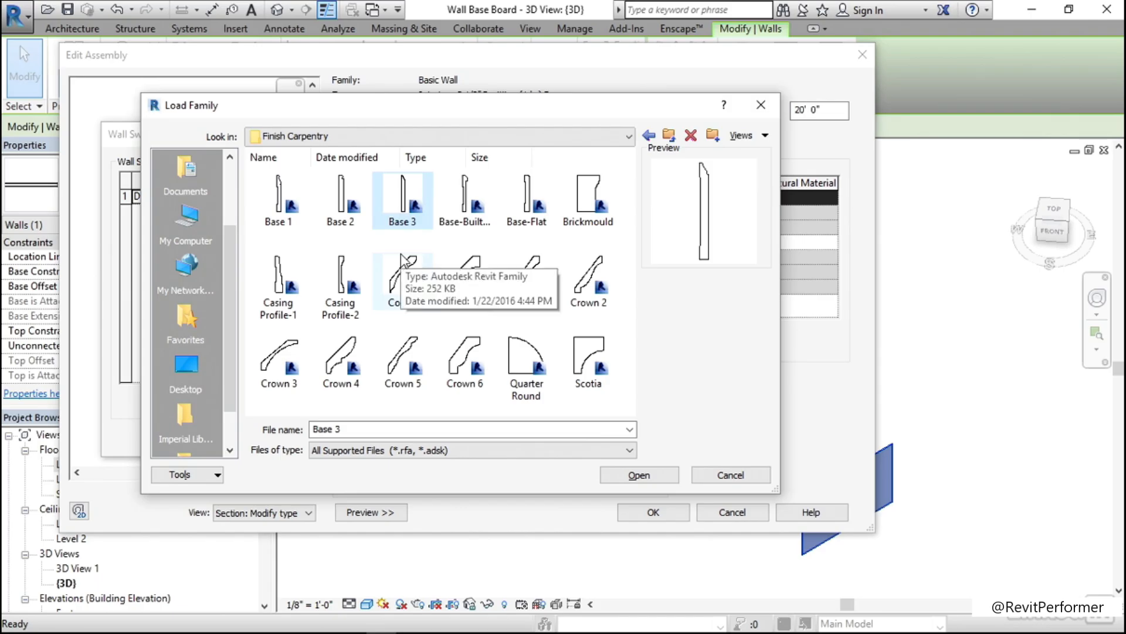
{"action": "left_click", "coordinate": [639, 476]}
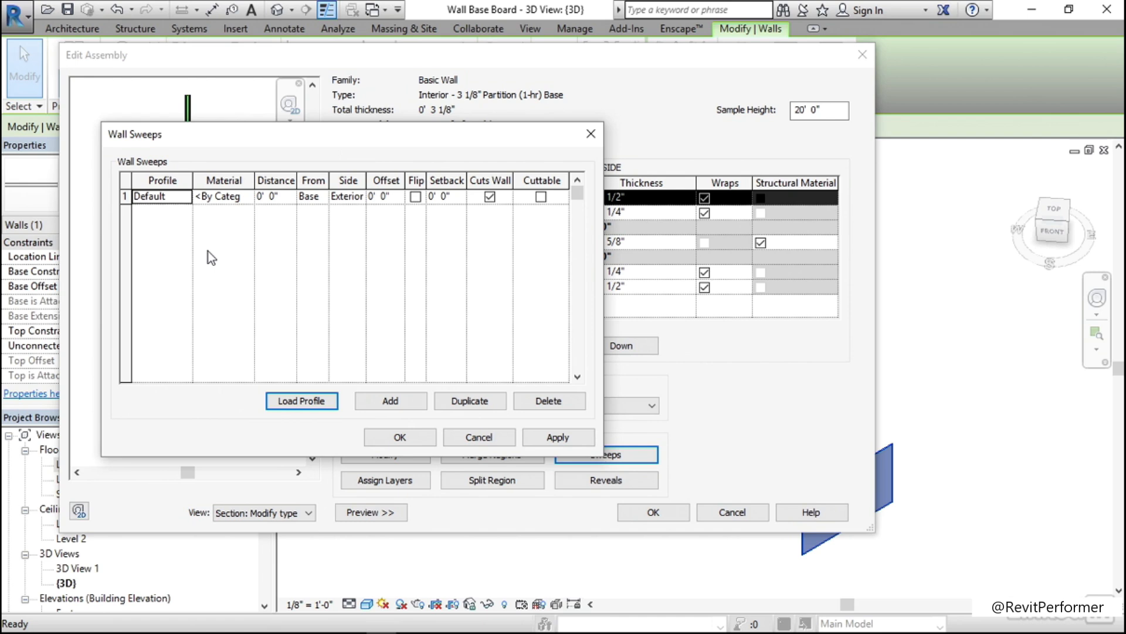
Set the wall sweep's profile to Base 3 : 7 1/4" x 9/16"
{"action": "left_click", "coordinate": [176, 196]}
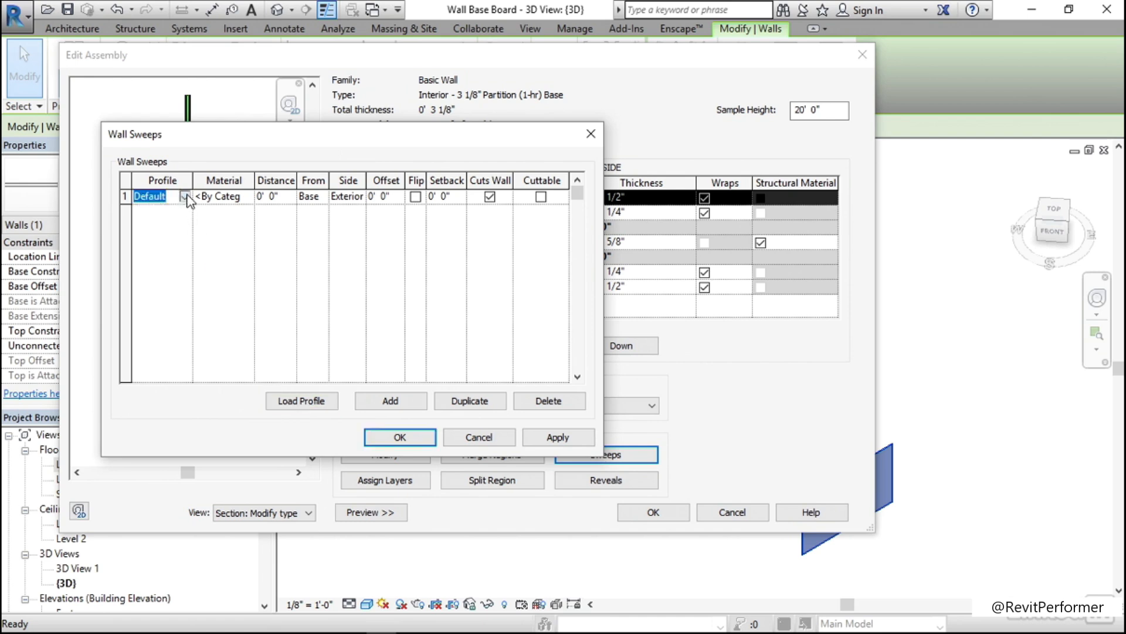
{"action": "left_click", "coordinate": [185, 196]}
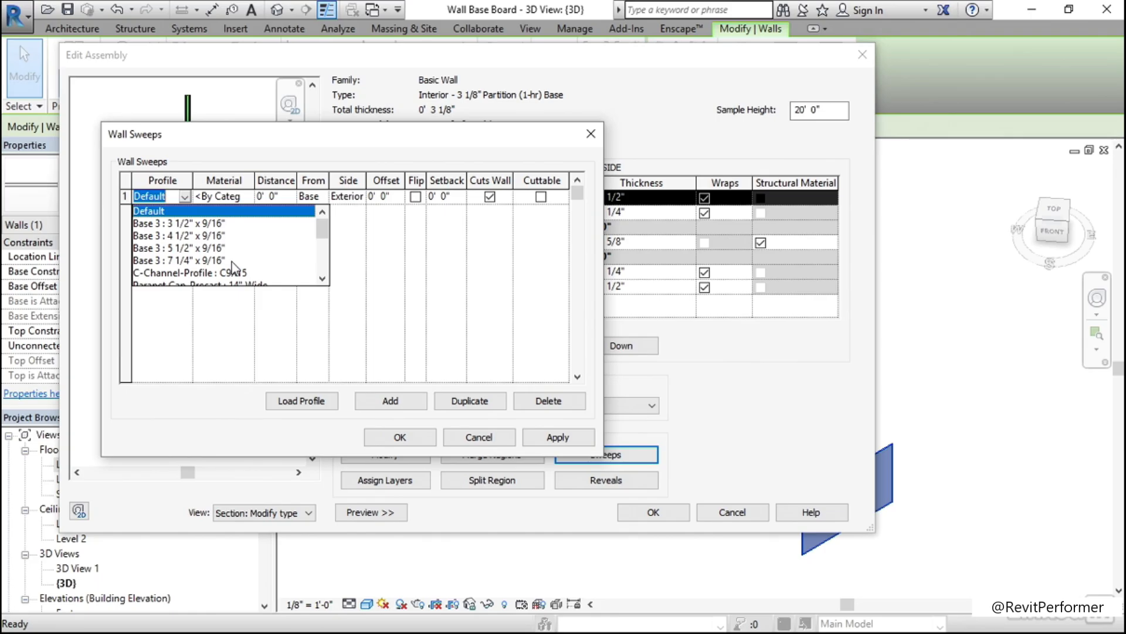
{"action": "left_click", "coordinate": [158, 261]}
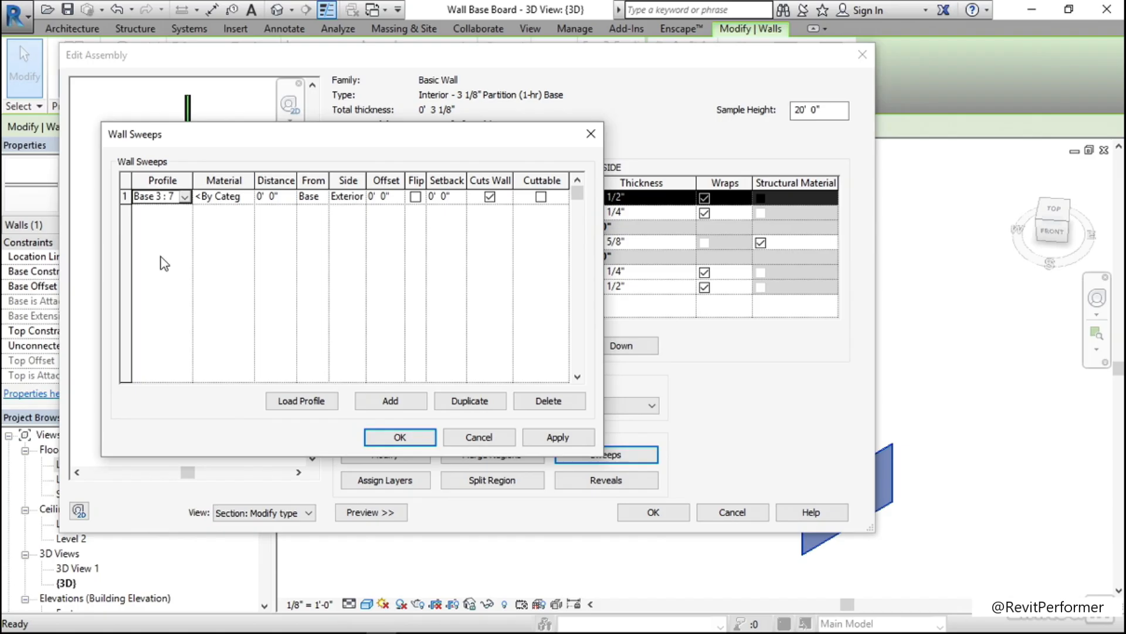
Assign the Cherry material to the Base 3 wall sweep
{"action": "left_click", "coordinate": [250, 198]}
{"action": "left_click", "coordinate": [249, 198]}
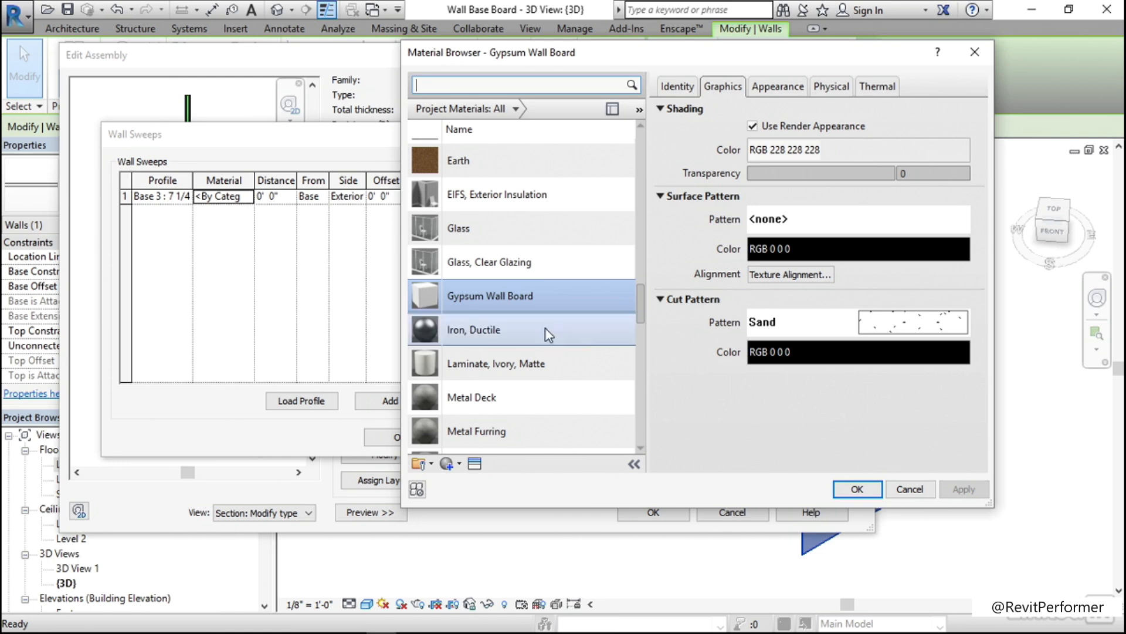
{"action": "left_click", "coordinate": [642, 305]}
{"action": "left_click_drag", "start_coordinate": [644, 311], "coordinate": [645, 182]}
{"action": "scroll", "coordinate": [646, 191], "scroll_direction": "down", "scroll_amount": 2}
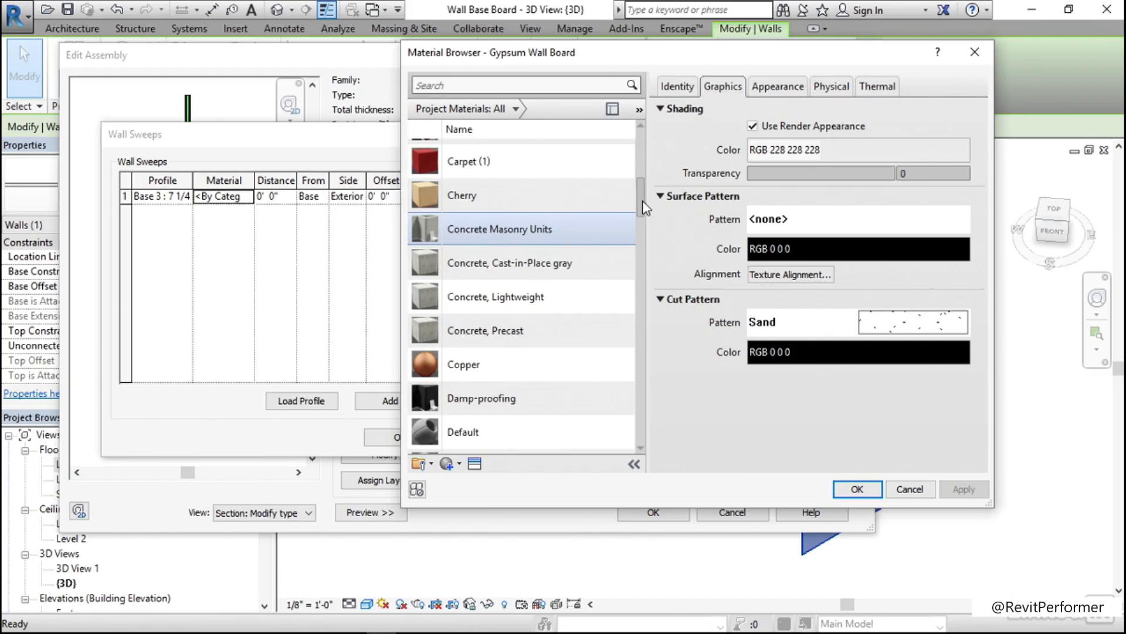
{"action": "left_click", "coordinate": [481, 197]}
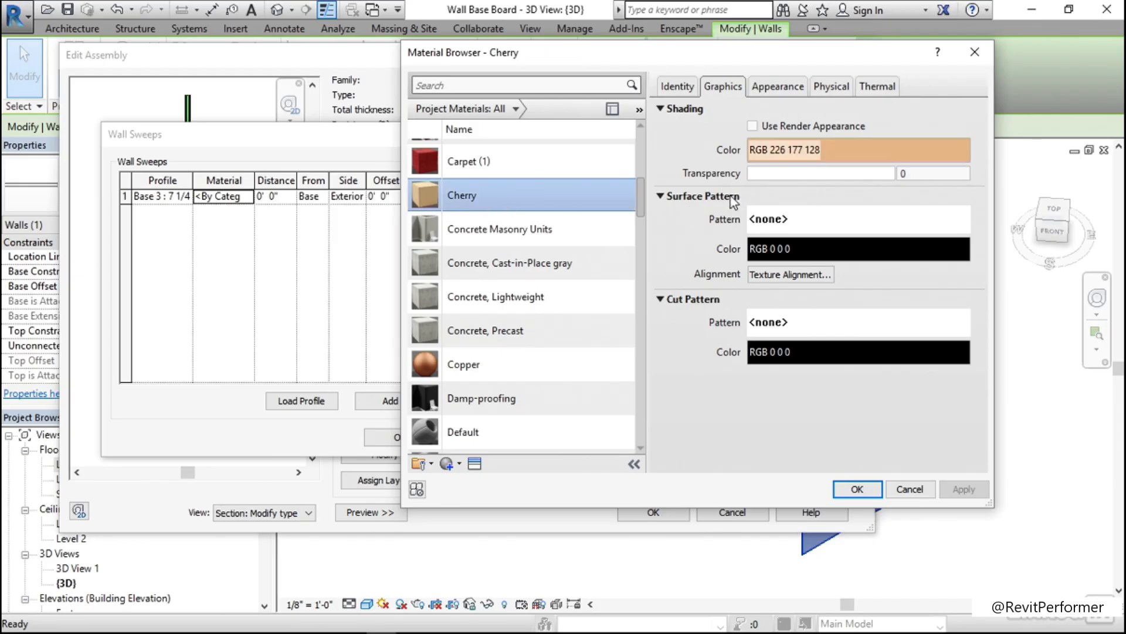
{"action": "left_click", "coordinate": [857, 490]}
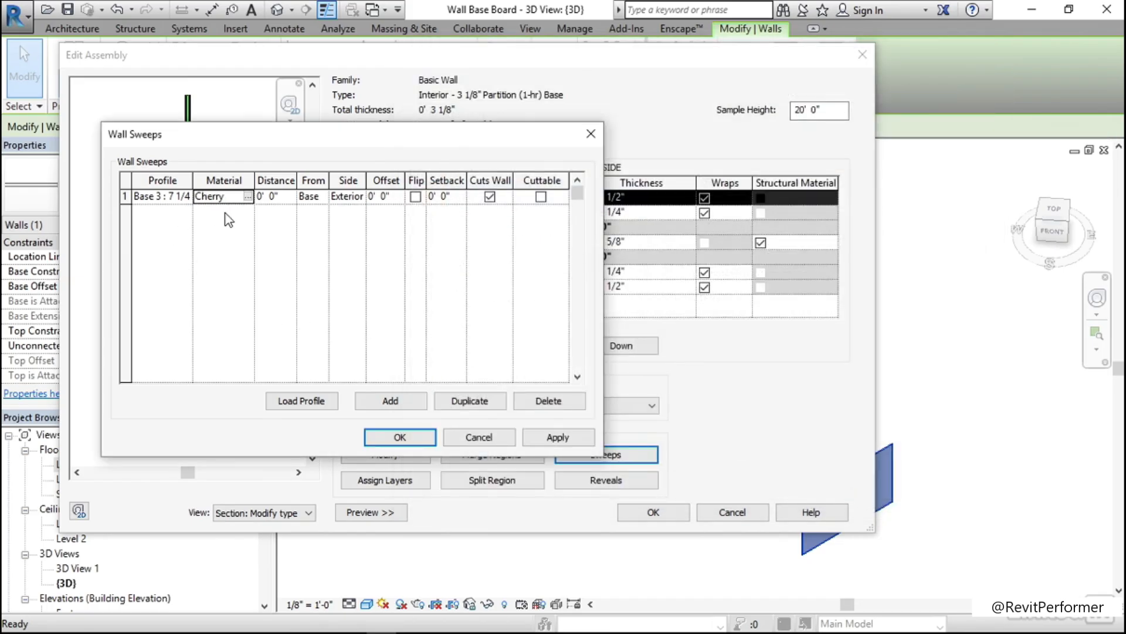
Keep the sweep measured from Base, set its side to Interior, and accept the wall sweep settings
{"action": "left_click", "coordinate": [326, 200]}
{"action": "left_click", "coordinate": [326, 200]}
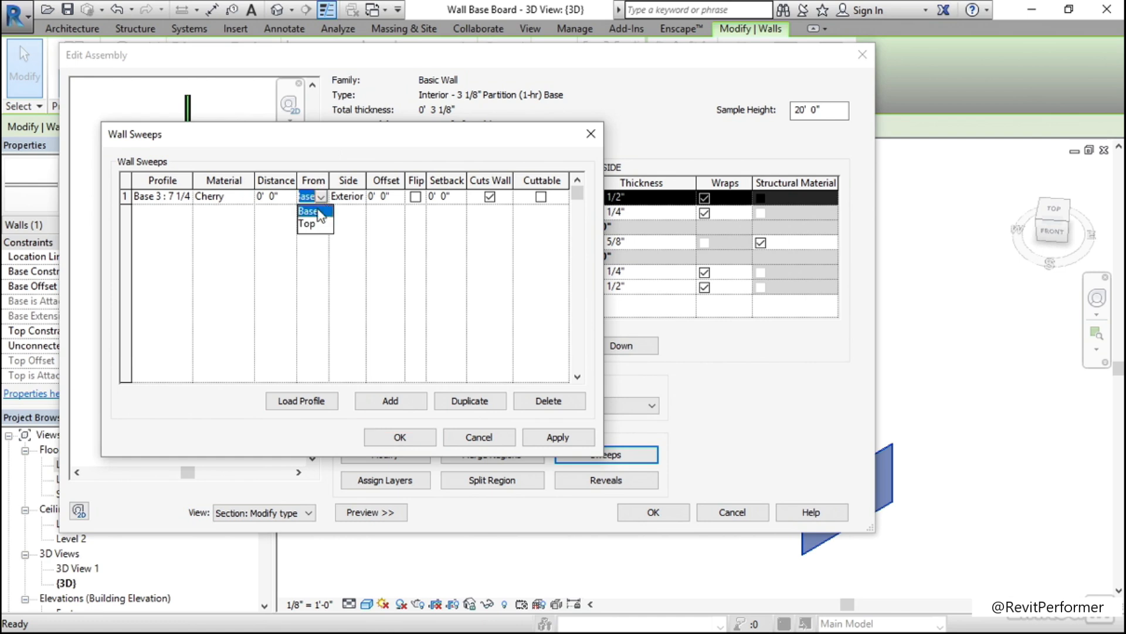
{"action": "left_click", "coordinate": [351, 237]}
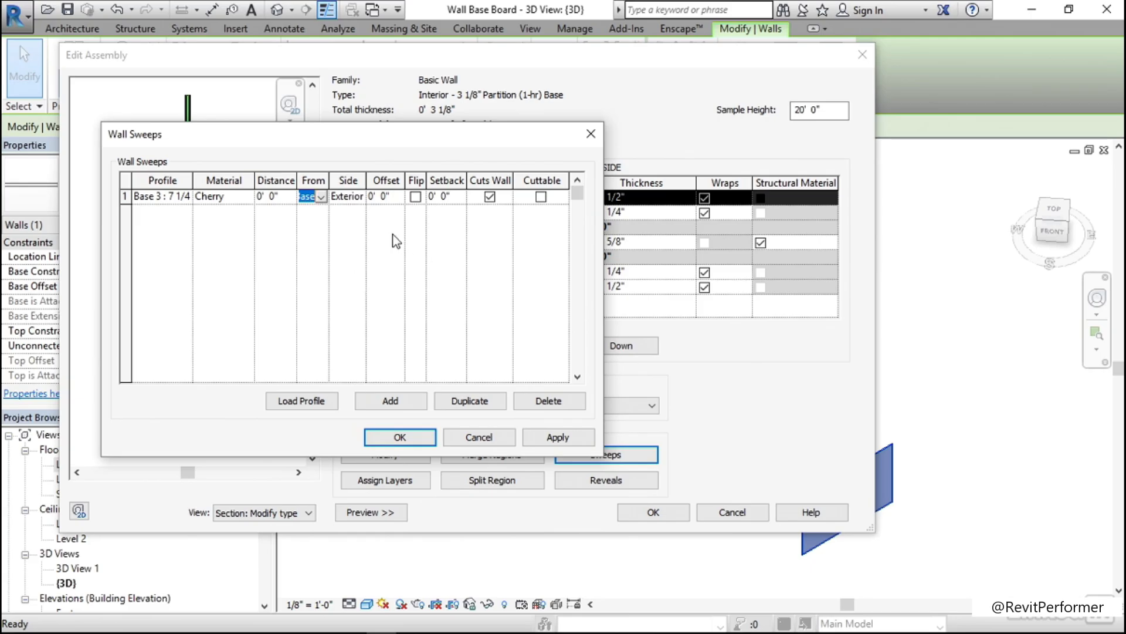
{"action": "left_click", "coordinate": [352, 197]}
{"action": "left_click", "coordinate": [358, 197]}
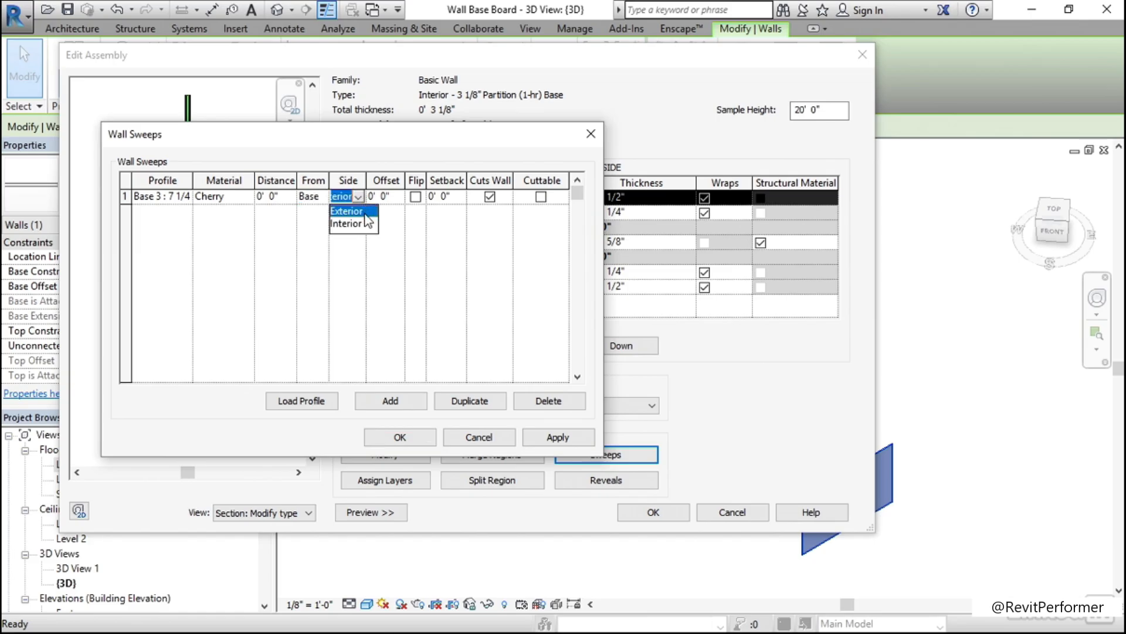
{"action": "left_click", "coordinate": [354, 224]}
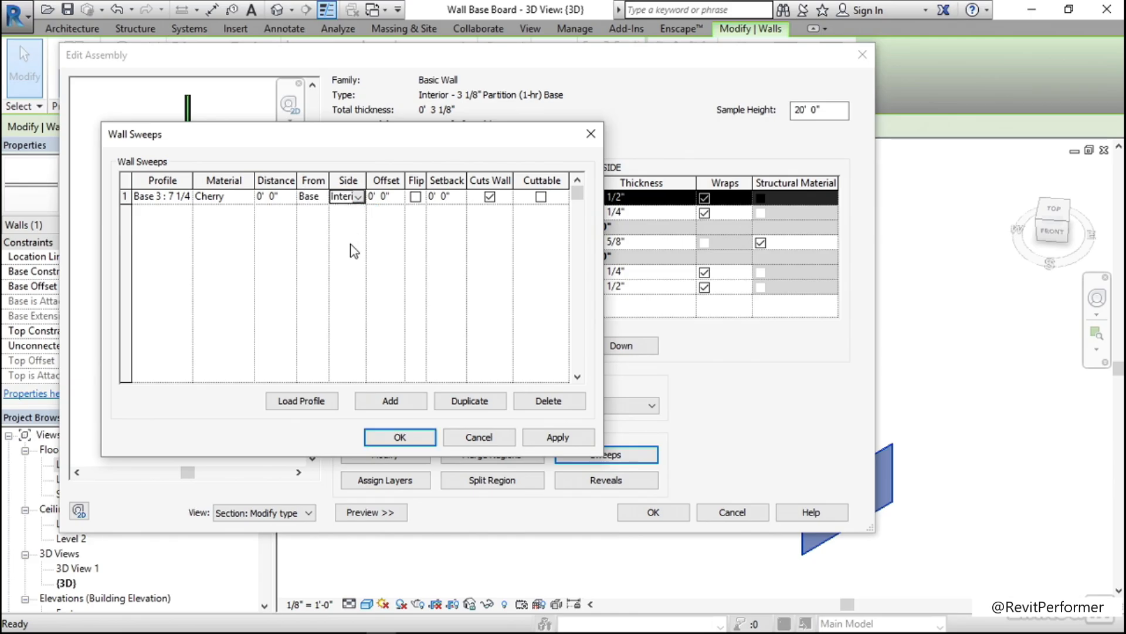
{"action": "left_click", "coordinate": [406, 438]}
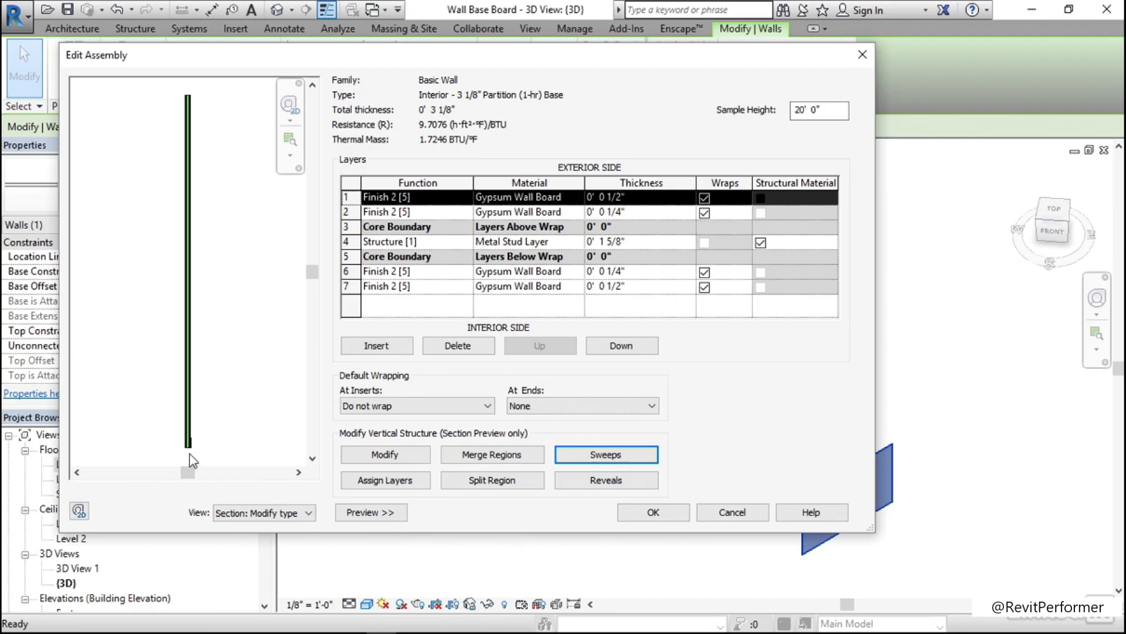
Check the base board profile at the wall's foot in the section preview and apply the edited assembly to the wall type
{"action": "scroll", "coordinate": [190, 452], "scroll_direction": "up", "scroll_amount": 7}
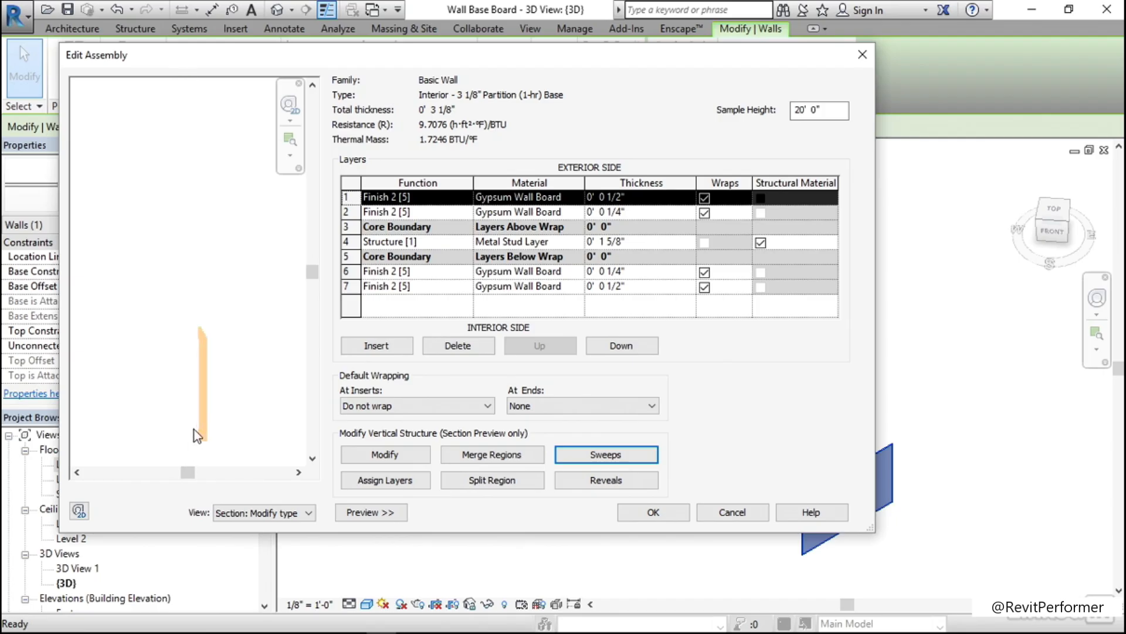
{"action": "scroll", "coordinate": [175, 415], "scroll_direction": "up", "scroll_amount": 3}
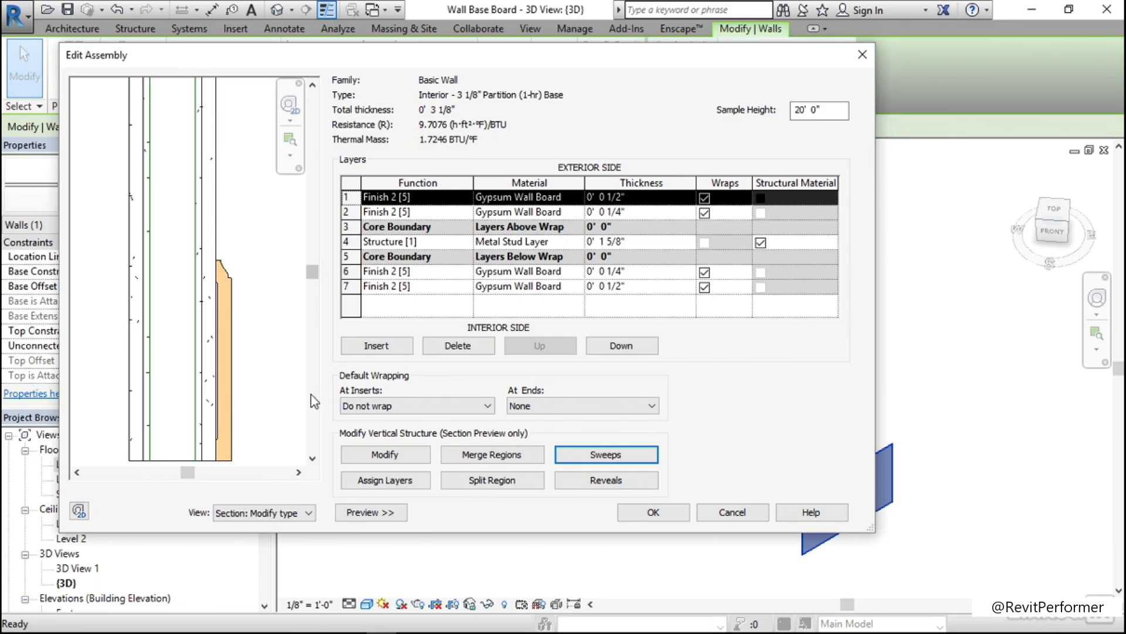
{"action": "left_click", "coordinate": [655, 515]}
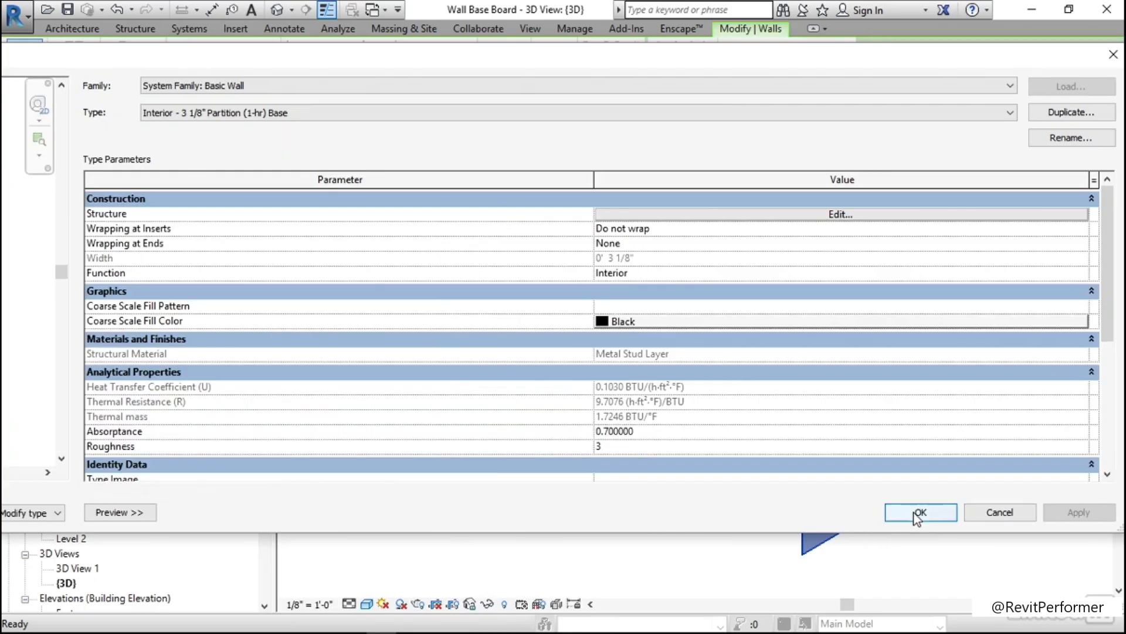
{"action": "left_click", "coordinate": [918, 513]}
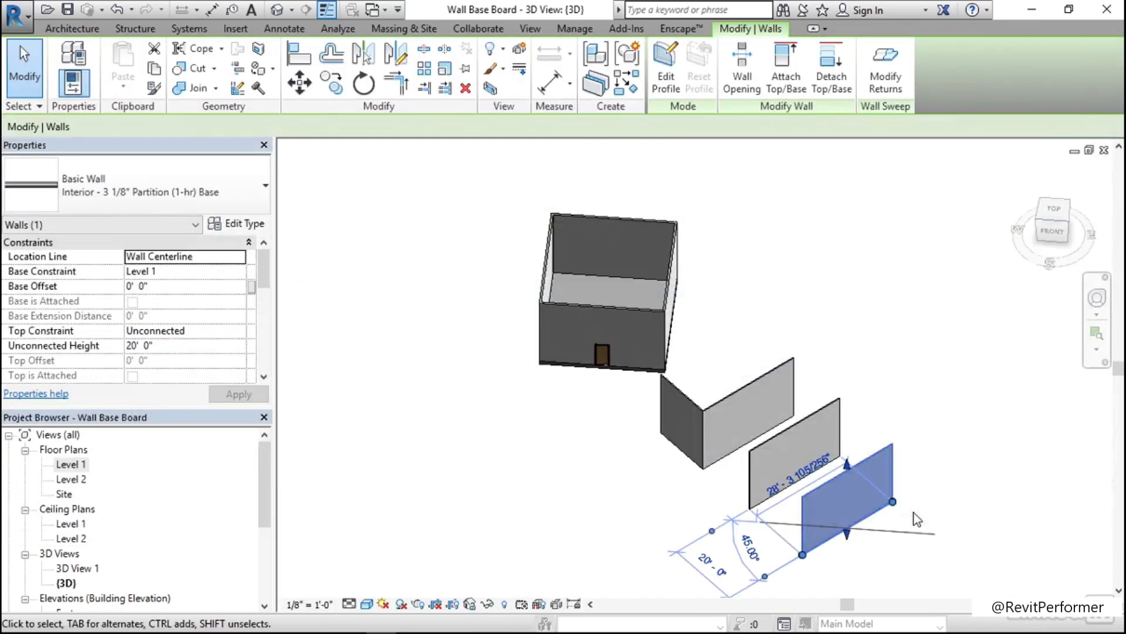
Deselect the wall and examine the base board along its bottom edge in the 3D view
{"action": "left_click", "coordinate": [860, 577]}
{"action": "scroll", "coordinate": [833, 563], "scroll_direction": "up", "scroll_amount": 6}
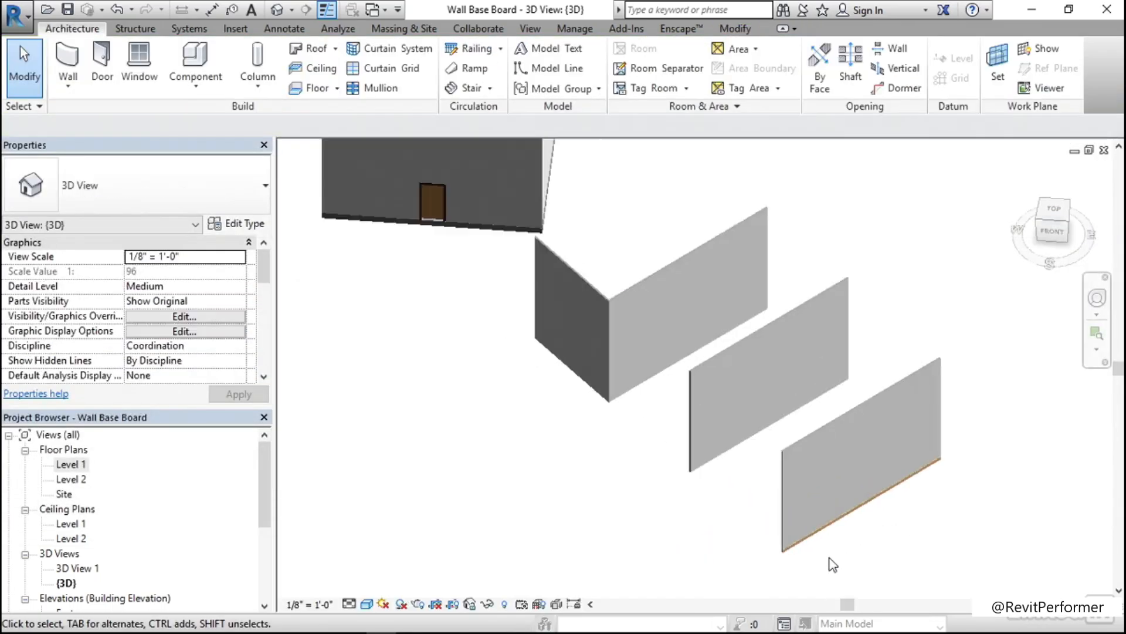
{"action": "scroll", "coordinate": [712, 558], "scroll_direction": "up", "scroll_amount": 1}
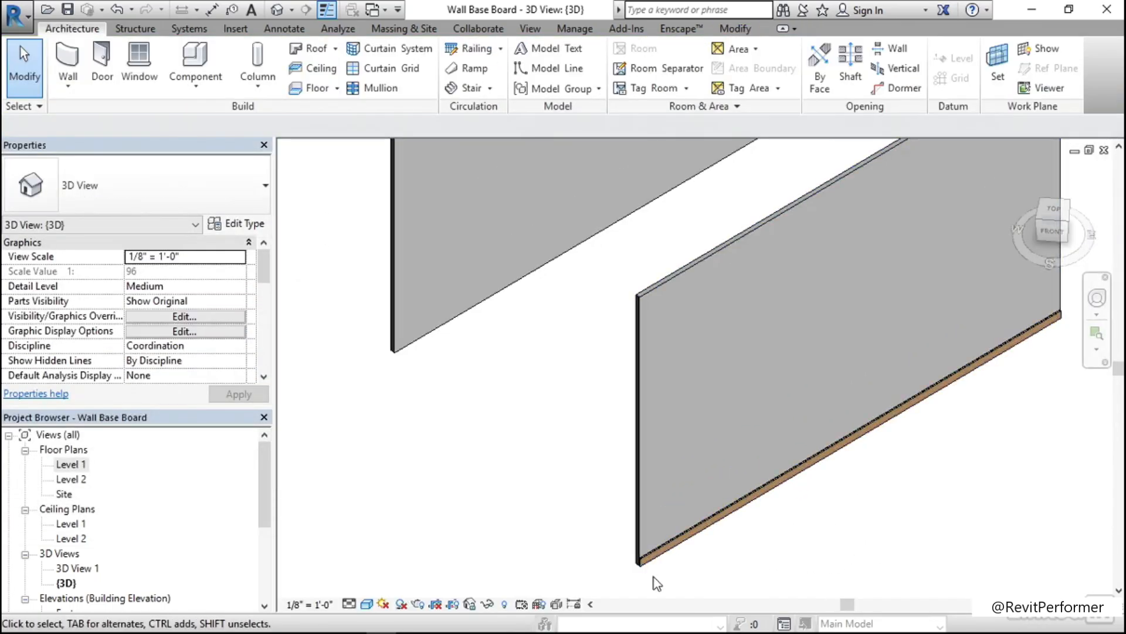
{"action": "scroll", "coordinate": [686, 578], "scroll_direction": "up", "scroll_amount": 4}
{"action": "scroll", "coordinate": [640, 548], "scroll_direction": "up", "scroll_amount": 4}
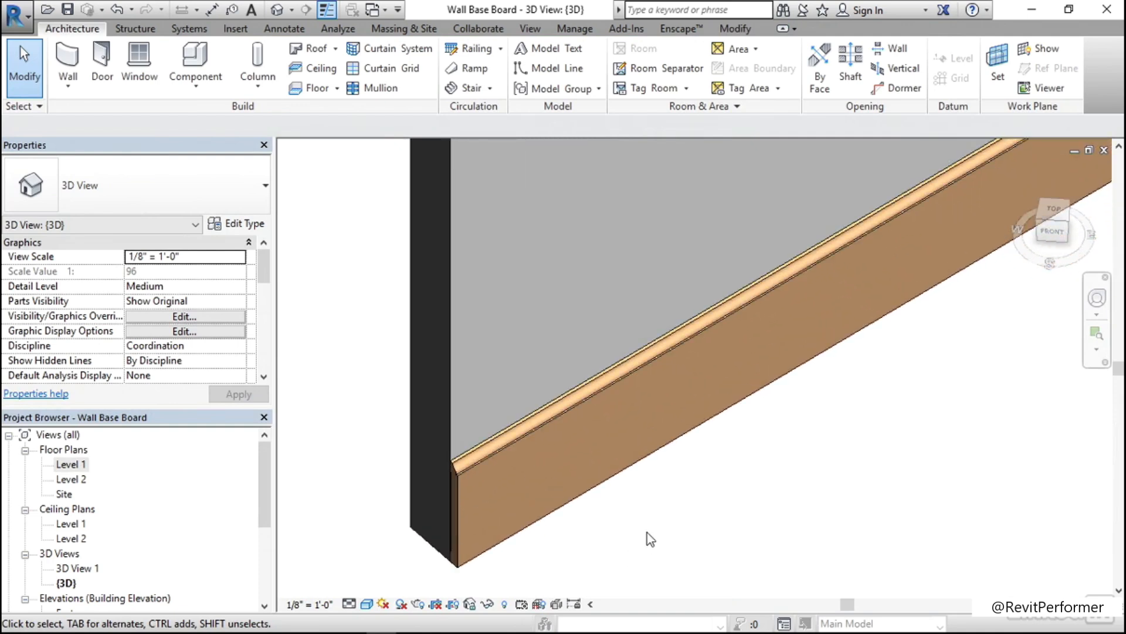
{"action": "scroll", "coordinate": [646, 533], "scroll_direction": "down", "scroll_amount": 5}
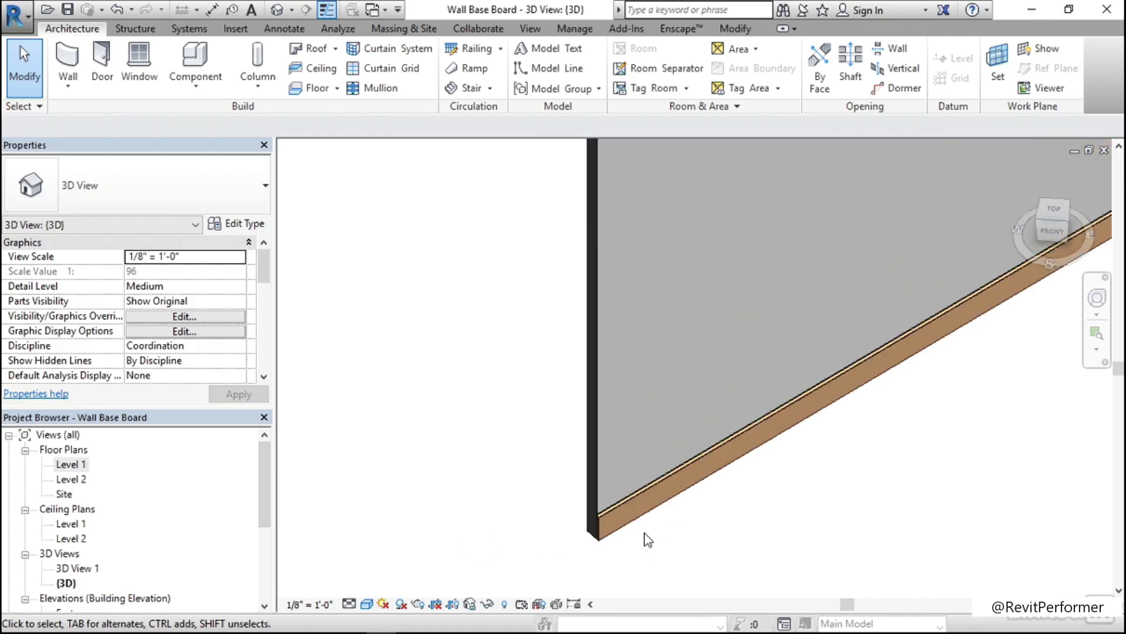
{"action": "scroll", "coordinate": [644, 537], "scroll_direction": "down", "scroll_amount": 4}
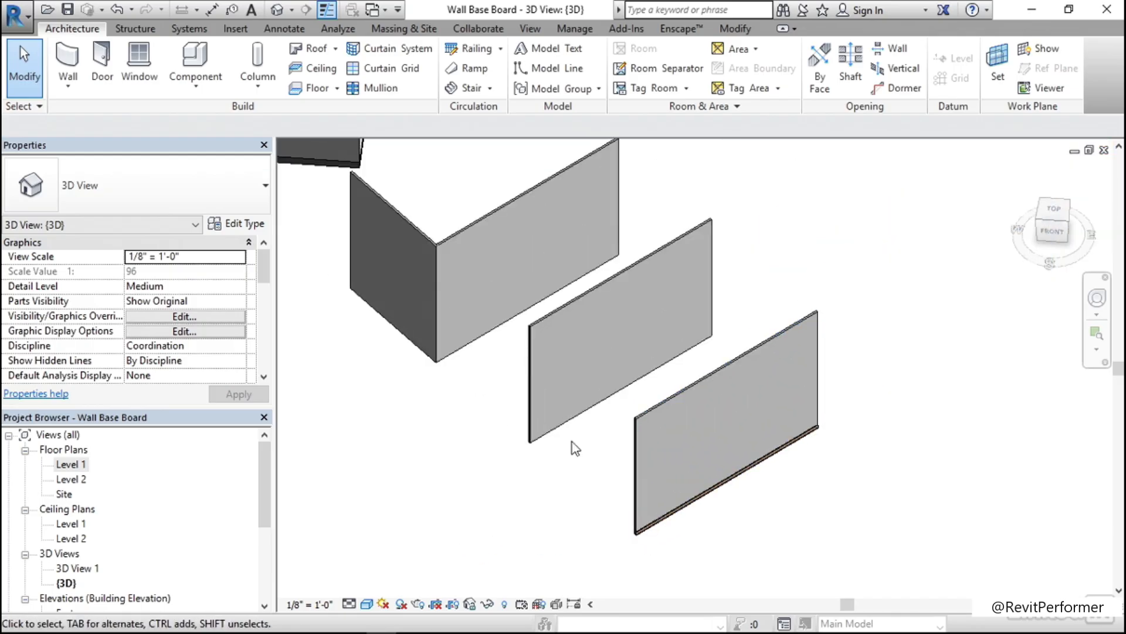
Change the middle straight partition wall to the type Interior - 3 1/8" Partition (1-hr) Base and check its base board
{"action": "left_click", "coordinate": [542, 319]}
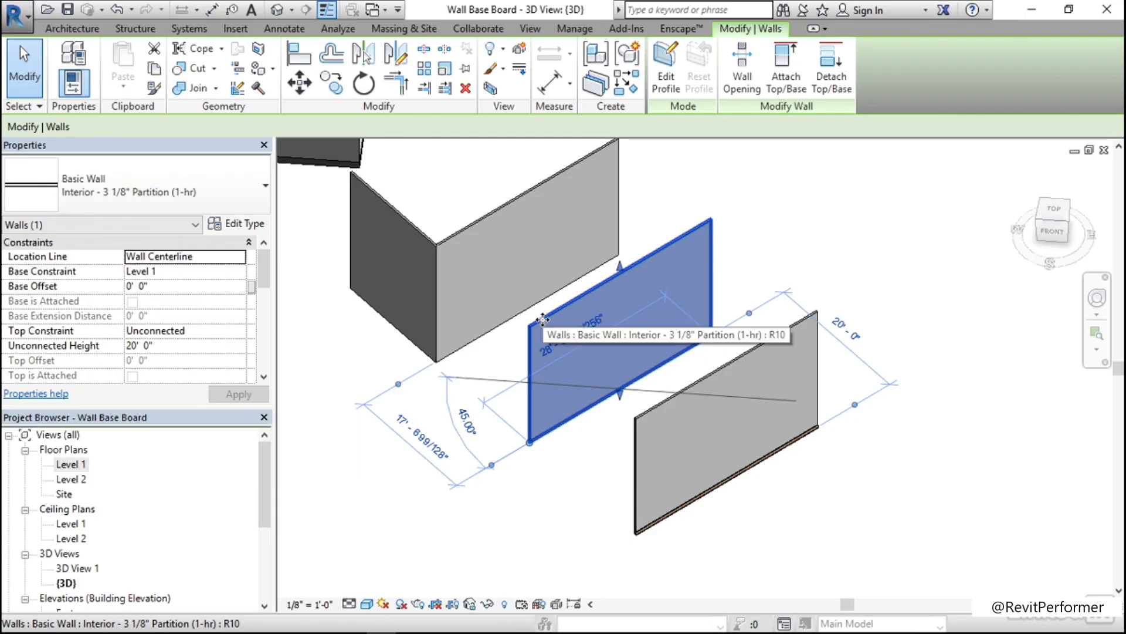
{"action": "left_click", "coordinate": [156, 191]}
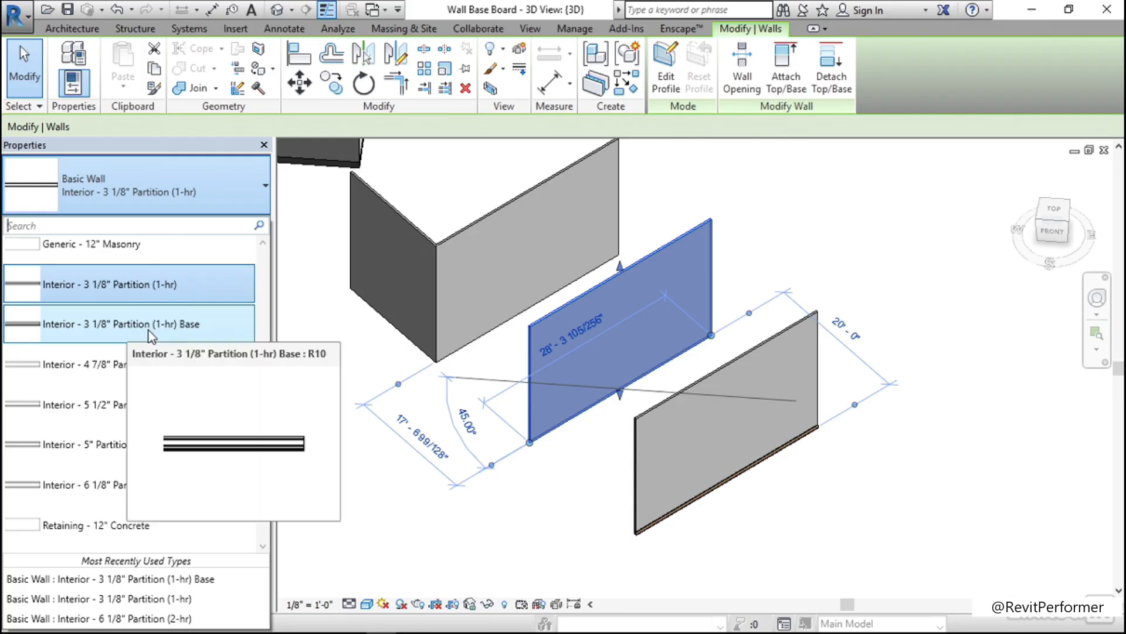
{"action": "left_click", "coordinate": [184, 328]}
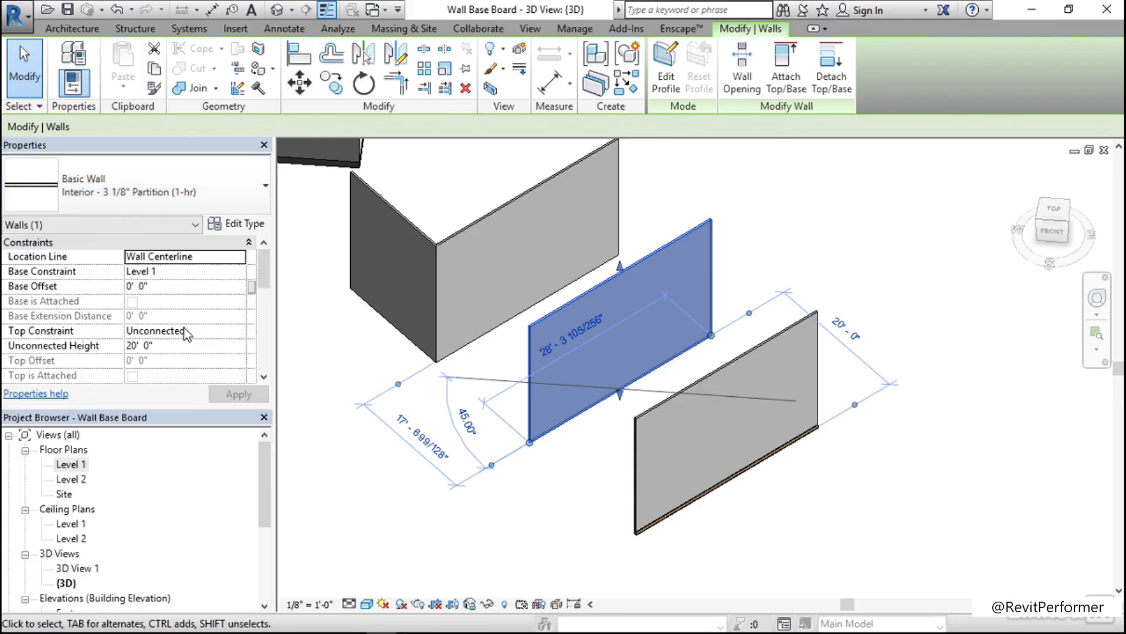
{"action": "left_click", "coordinate": [594, 480]}
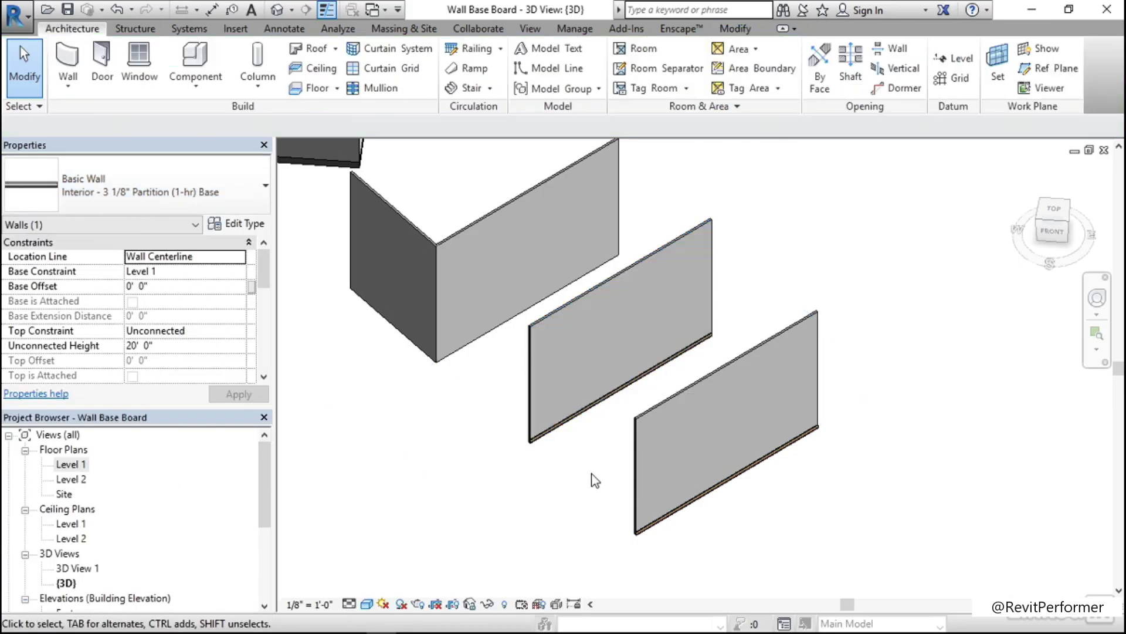
{"action": "scroll", "coordinate": [544, 437], "scroll_direction": "up", "scroll_amount": 1}
{"action": "scroll", "coordinate": [545, 437], "scroll_direction": "up", "scroll_amount": 5}
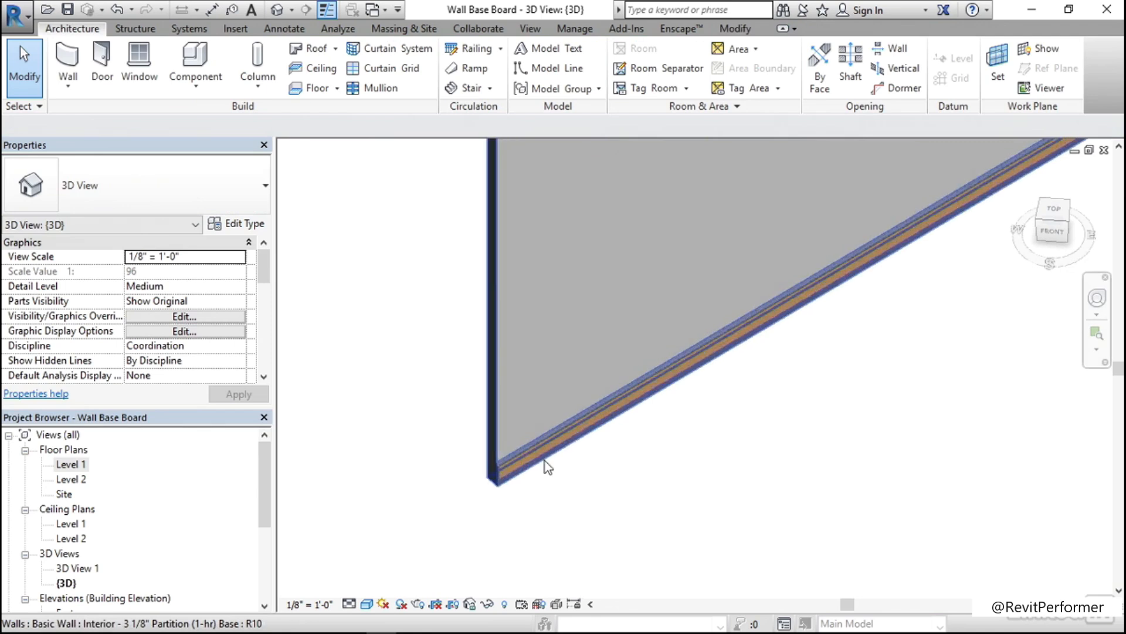